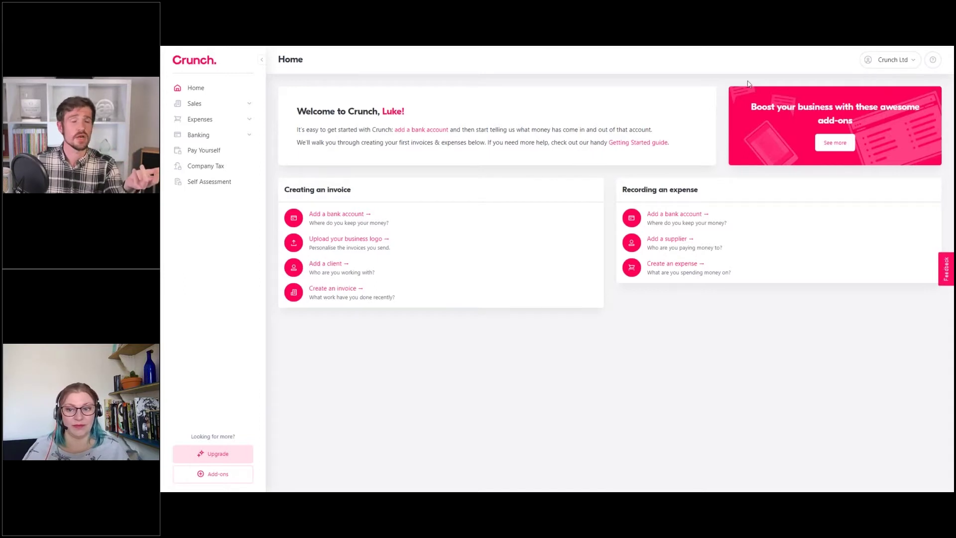
Open the Crunch Ltd account menu at the top right
{"action": "left_click", "coordinate": [890, 66]}
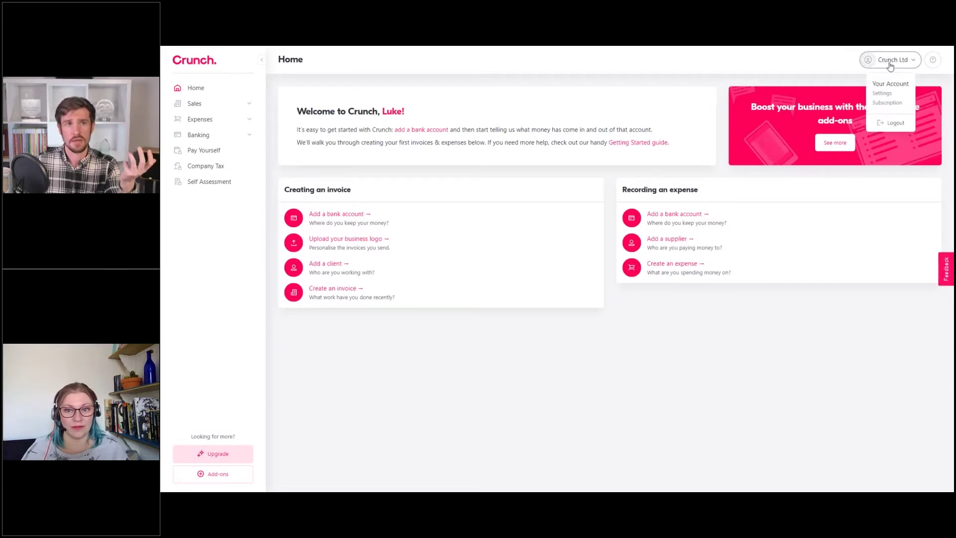
Go to Settings and open the Business Logo upload page
{"action": "left_click", "coordinate": [884, 93]}
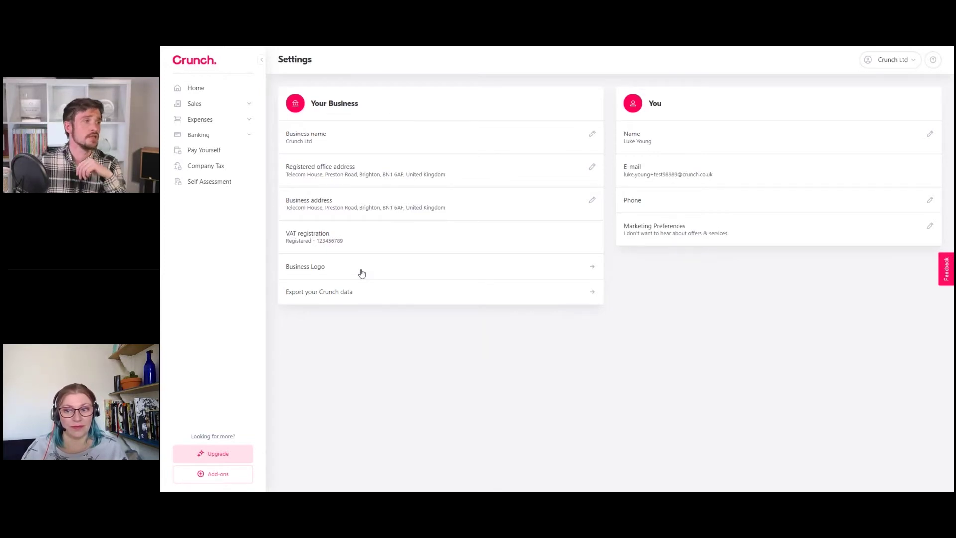
{"action": "left_click", "coordinate": [362, 273]}
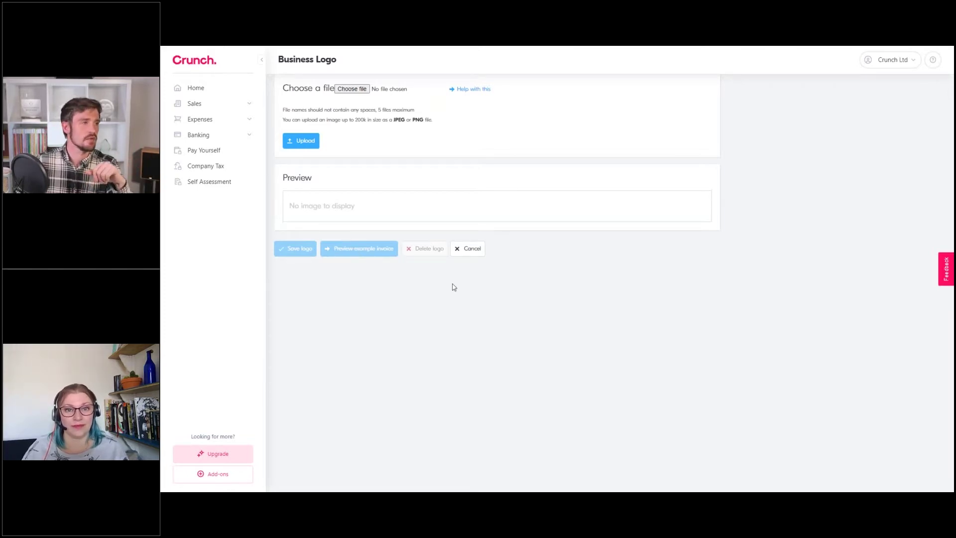
Cancel the Business Logo upload without changing the logo
{"action": "left_click", "coordinate": [468, 250]}
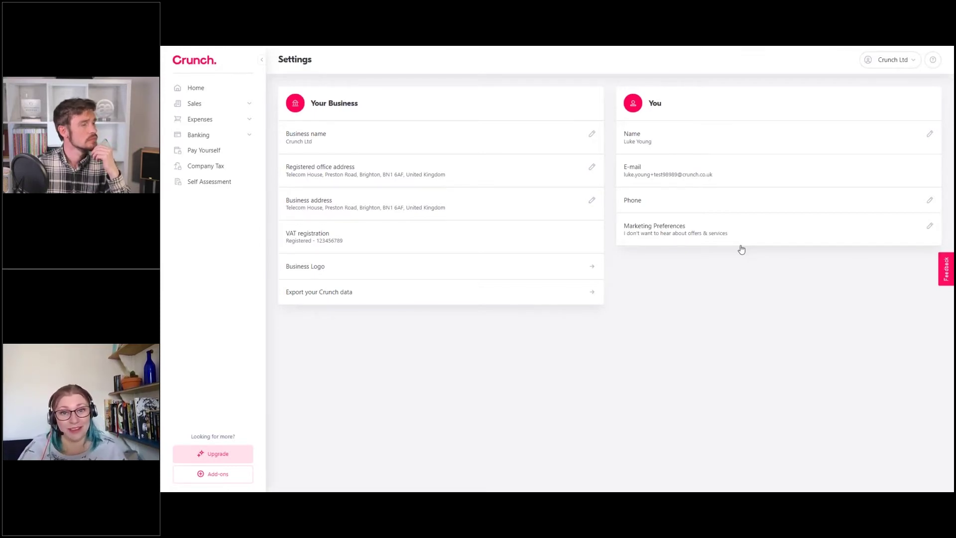
{"action": "left_click", "coordinate": [753, 240]}
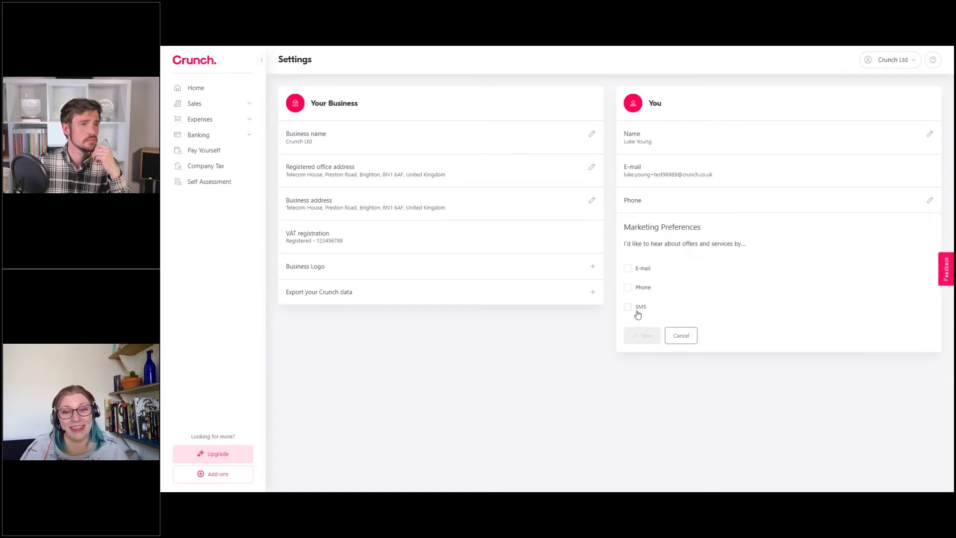
{"action": "left_click", "coordinate": [681, 335]}
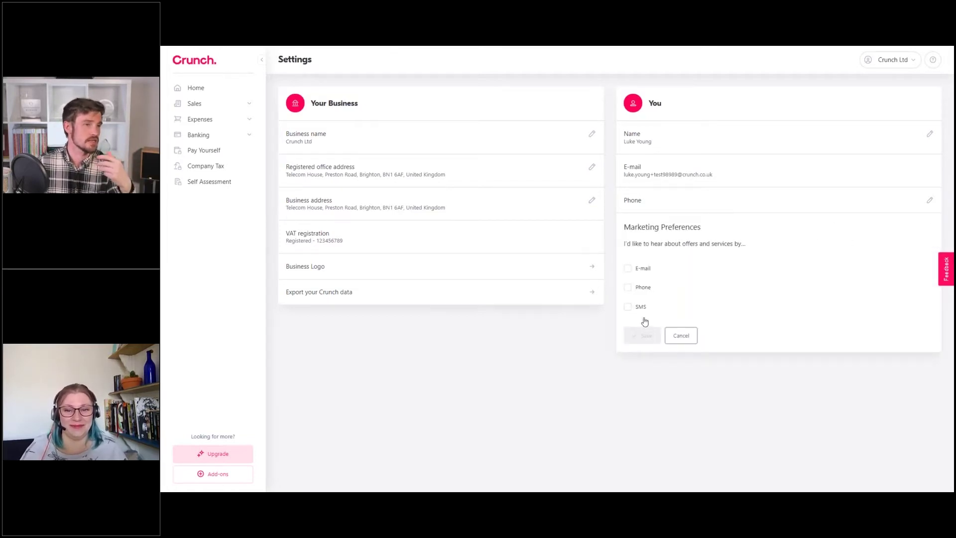
{"action": "left_click", "coordinate": [681, 336]}
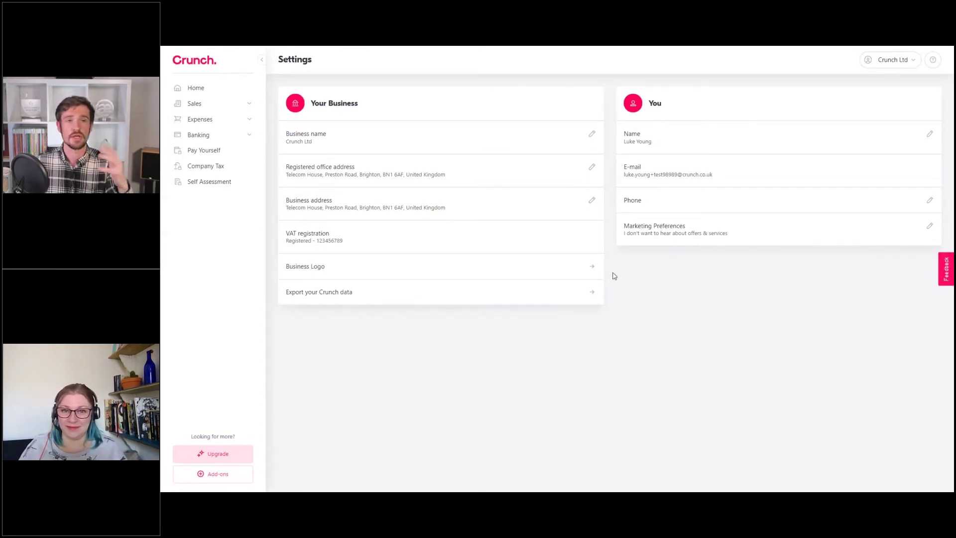
{"action": "left_click", "coordinate": [669, 240]}
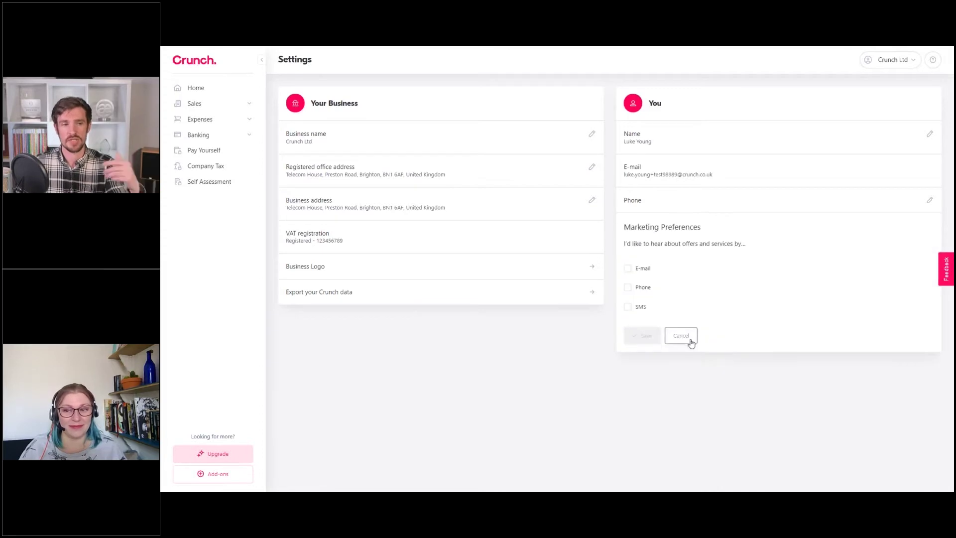
{"action": "left_click", "coordinate": [688, 341]}
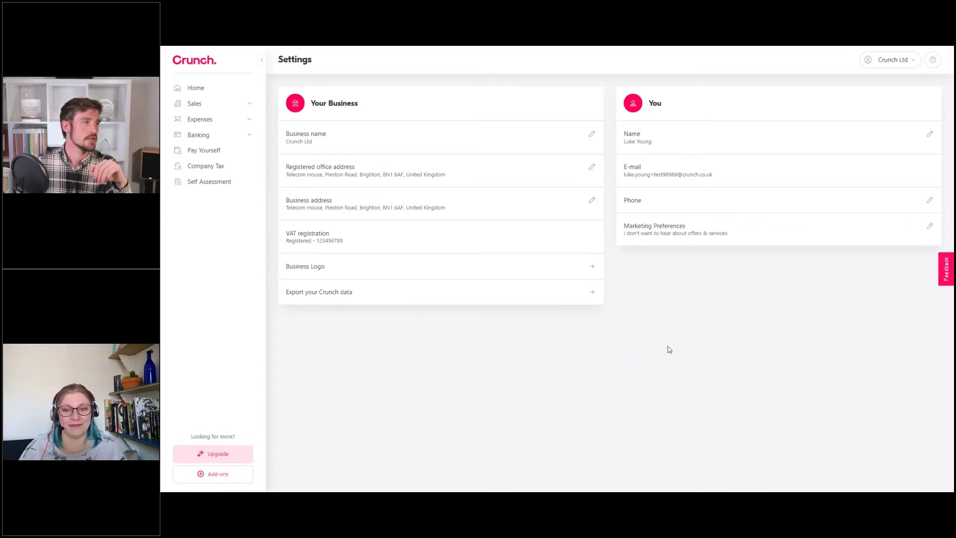
Return to the Home dashboard and start adding a bank account
{"action": "left_click", "coordinate": [198, 93]}
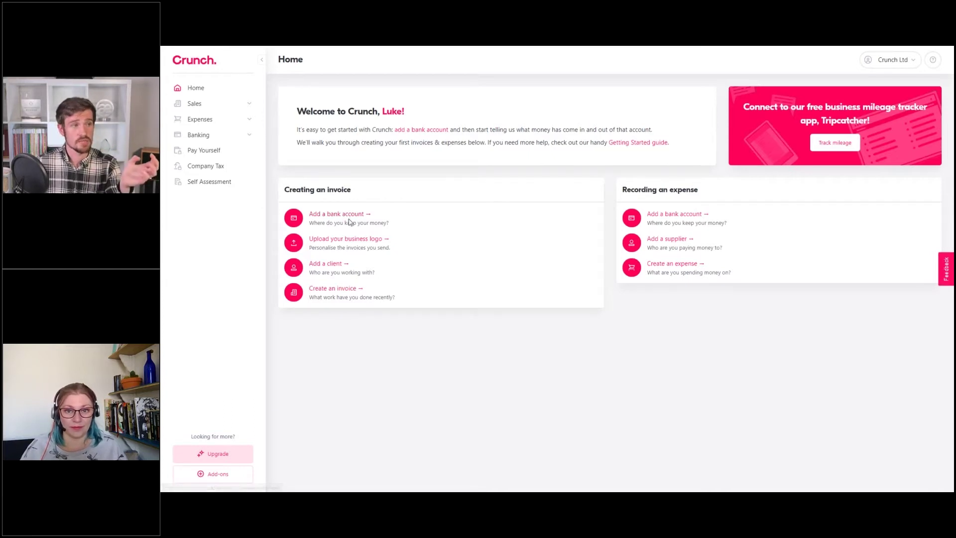
{"action": "left_click", "coordinate": [349, 215]}
Give the new bank account the display name 'Current Account - HSBC'
{"action": "left_click", "coordinate": [448, 117]}
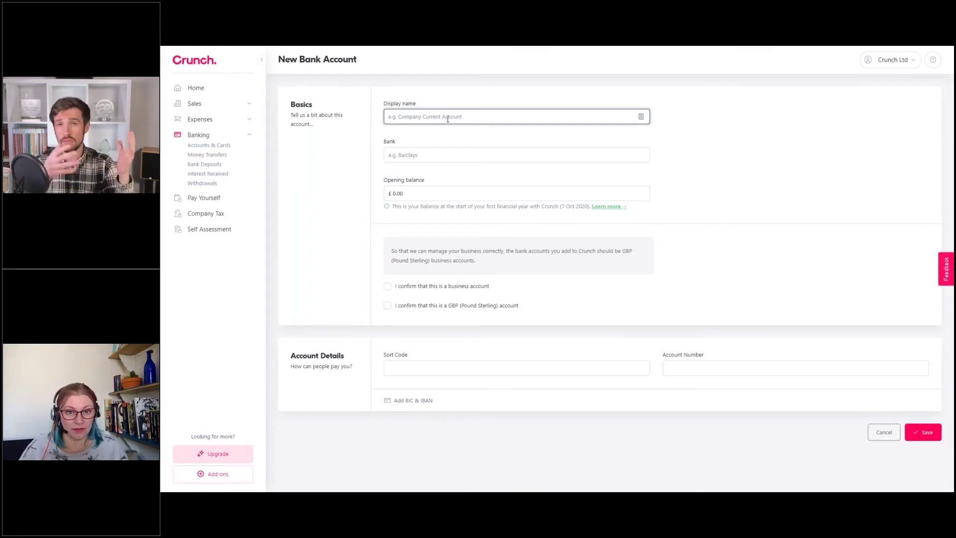
{"action": "type", "text": "Current"}
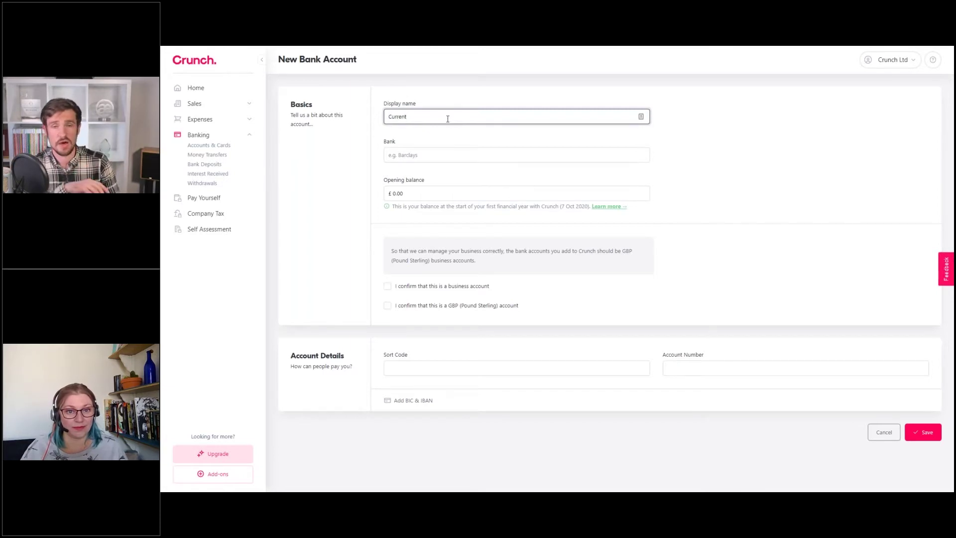
{"action": "key", "text": "BackSpace"}
{"action": "key", "text": "BackSpace"}
{"action": "key", "text": "BackSpace"}
{"action": "key", "text": "BackSpace"}
{"action": "key", "text": "BackSpace"}
{"action": "key", "text": "BackSpace"}
{"action": "type", "text": "Sa"}
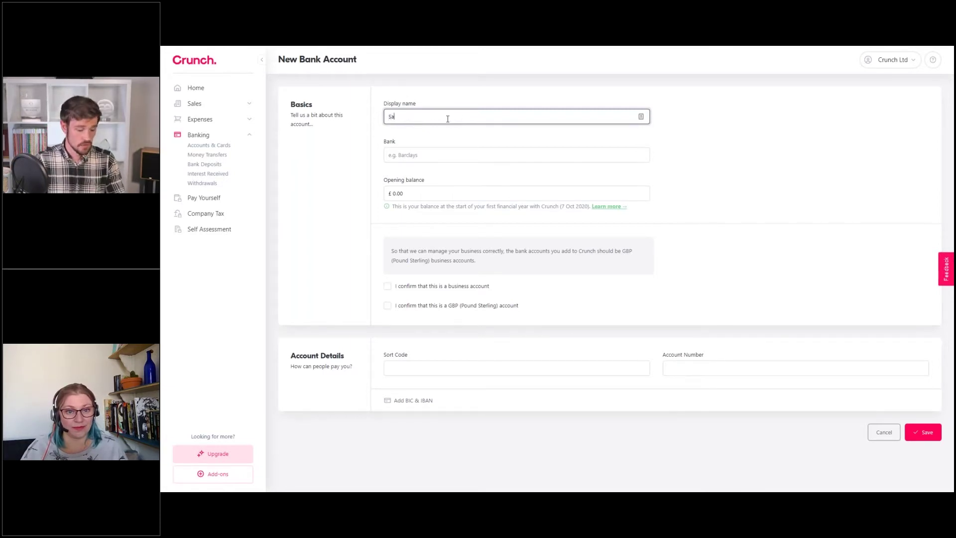
{"action": "type", "text": "vings"}
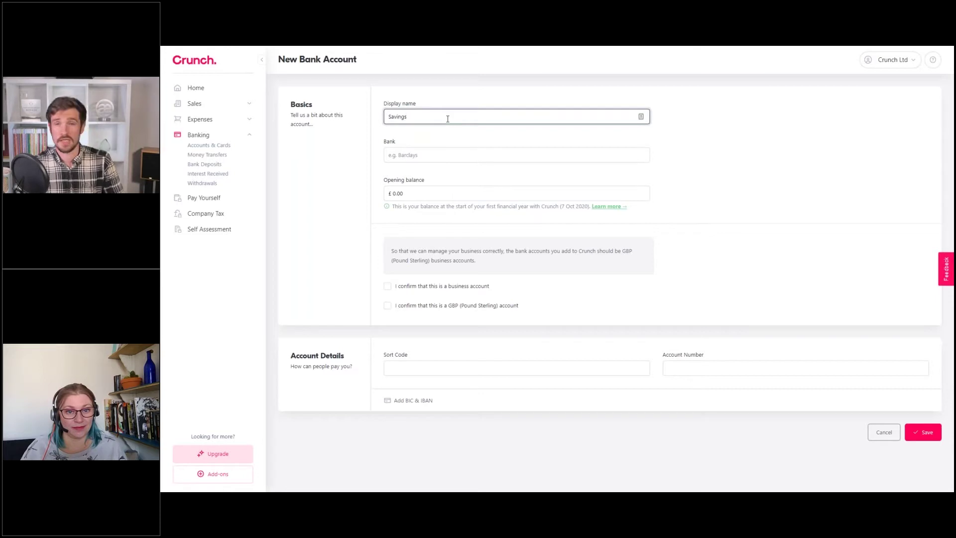
{"action": "key", "text": "BackSpace"}
{"action": "key", "text": "BackSpace"}
{"action": "key", "text": "BackSpace"}
{"action": "key", "text": "BackSpace"}
{"action": "key", "text": "BackSpace"}
{"action": "key", "text": "BackSpace"}
{"action": "key", "text": "BackSpace"}
{"action": "type", "text": "C"}
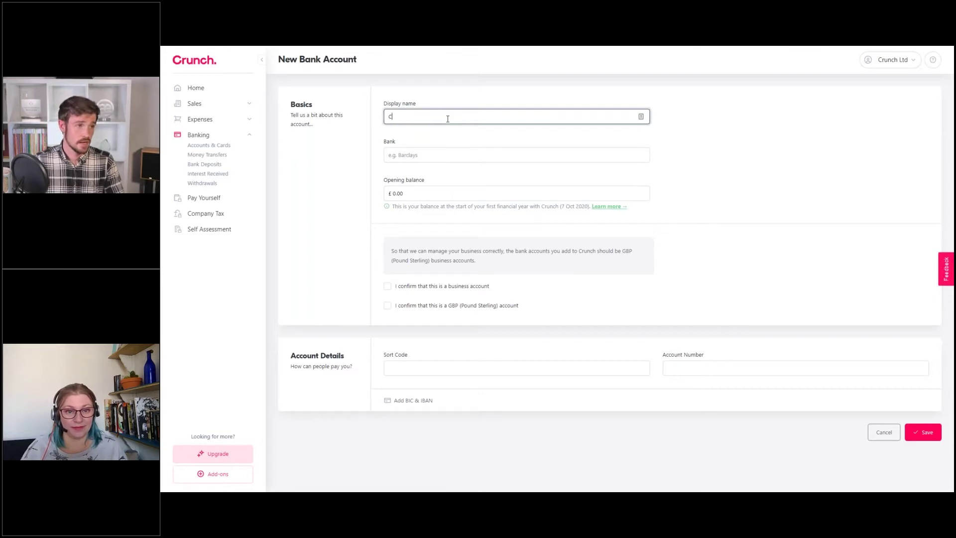
{"action": "type", "text": "urrent Accoun"}
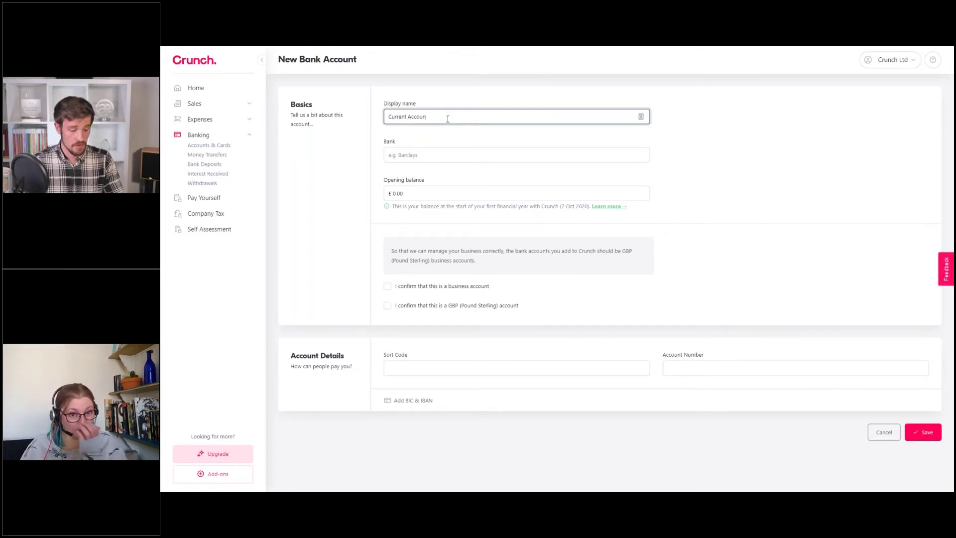
{"action": "type", "text": "t - HSBC"}
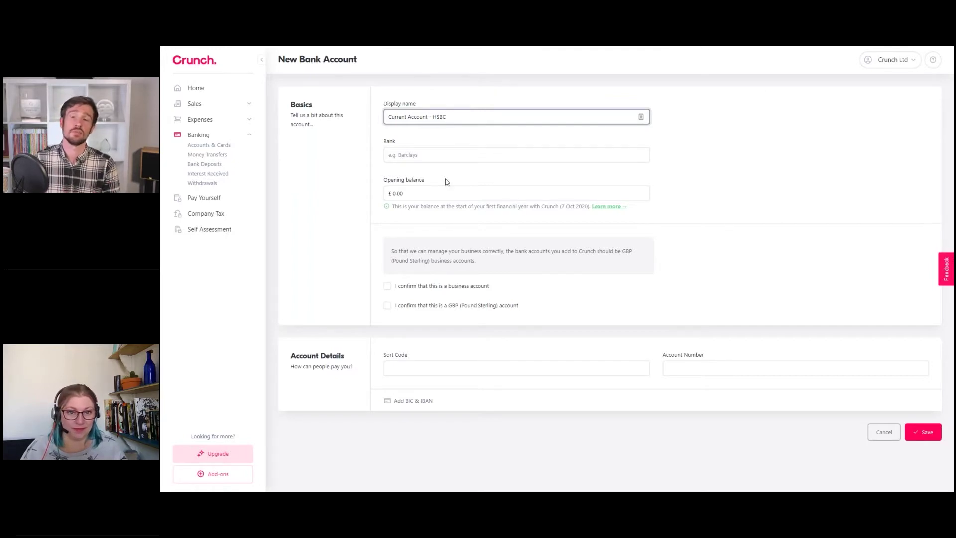
{"action": "left_click", "coordinate": [445, 155]}
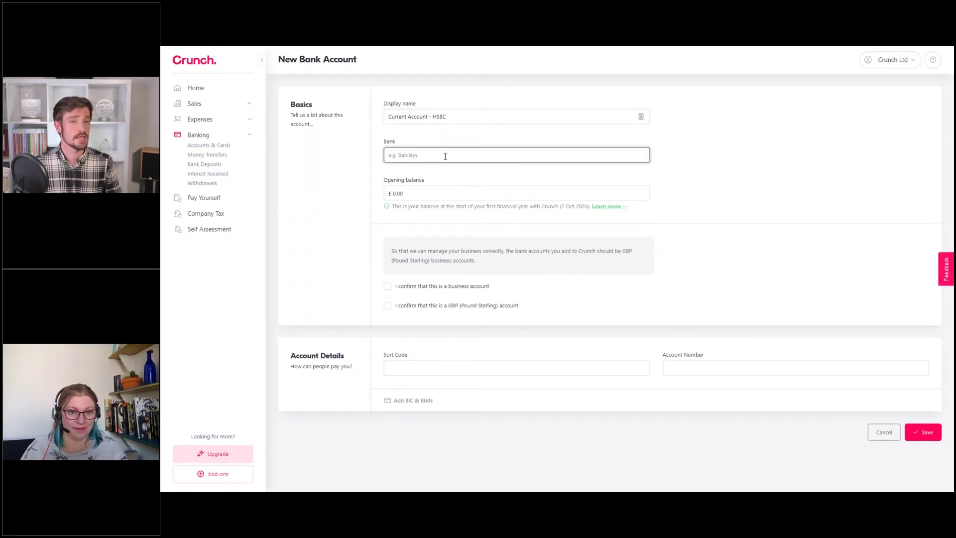
Enter HSBC as the bank and leave the opening balance at £0.00
{"action": "type", "text": "HSBC"}
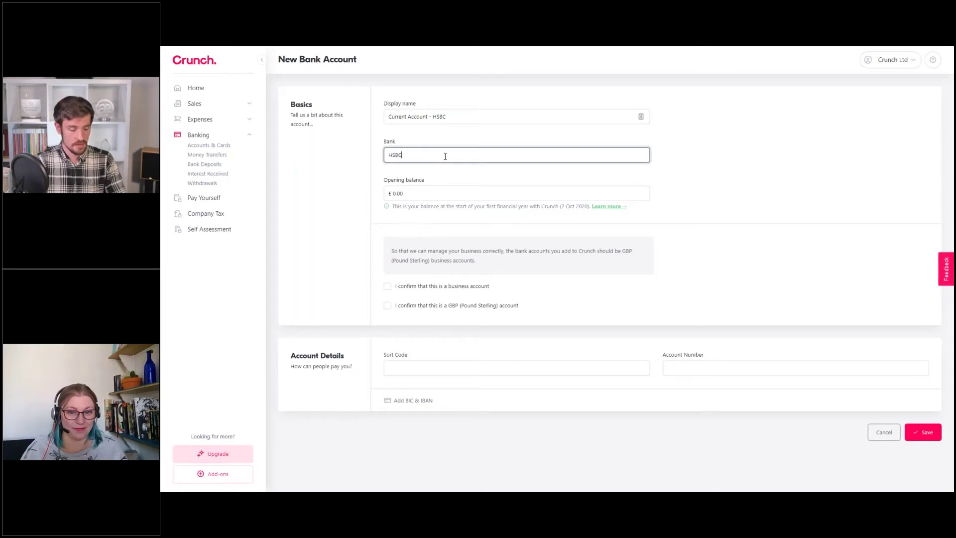
{"action": "left_click", "coordinate": [653, 145]}
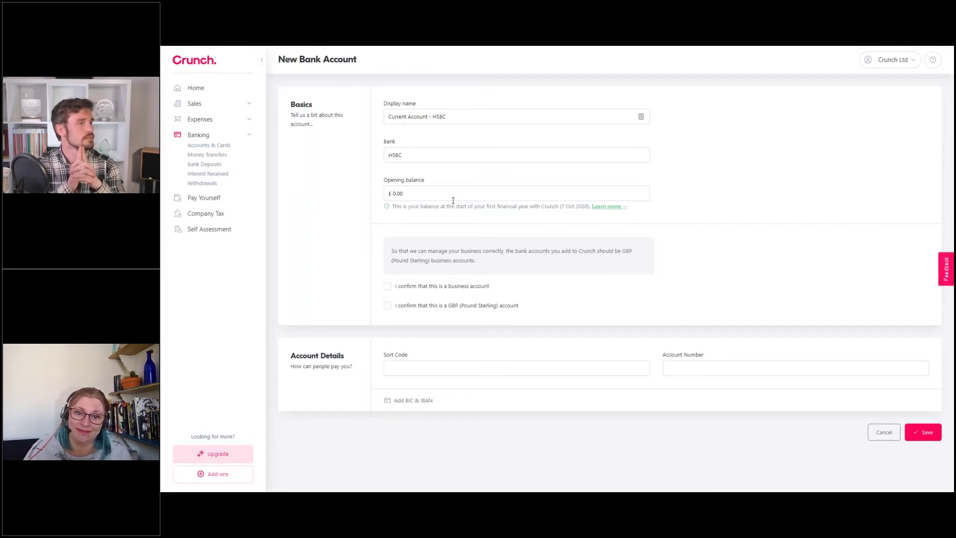
{"action": "left_click_drag", "start_coordinate": [392, 206], "coordinate": [580, 209]}
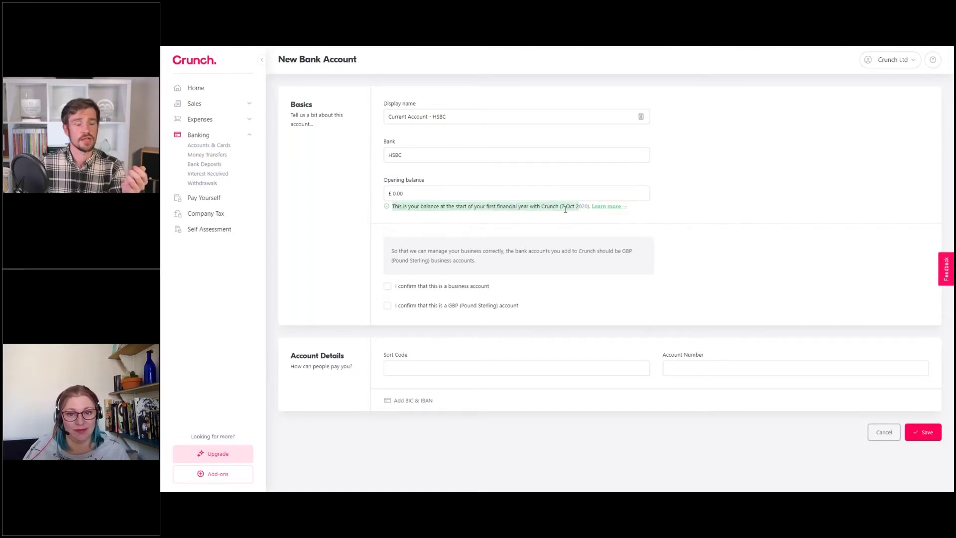
{"action": "left_click", "coordinate": [561, 205]}
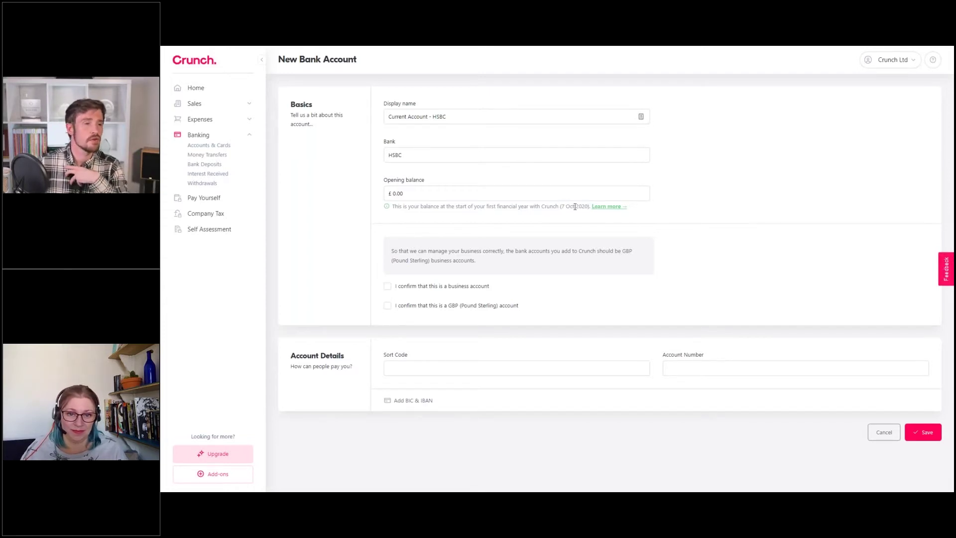
{"action": "left_click", "coordinate": [416, 196]}
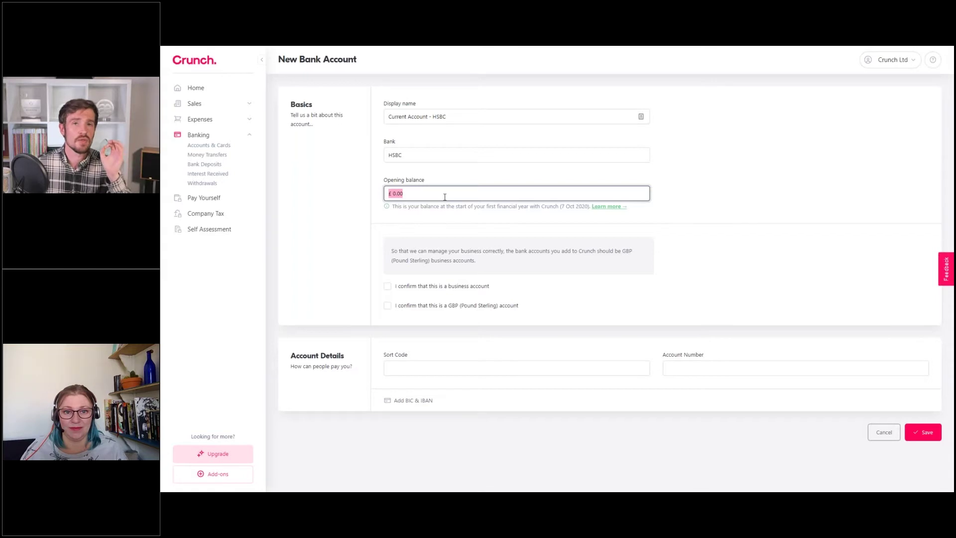
{"action": "left_click", "coordinate": [565, 208]}
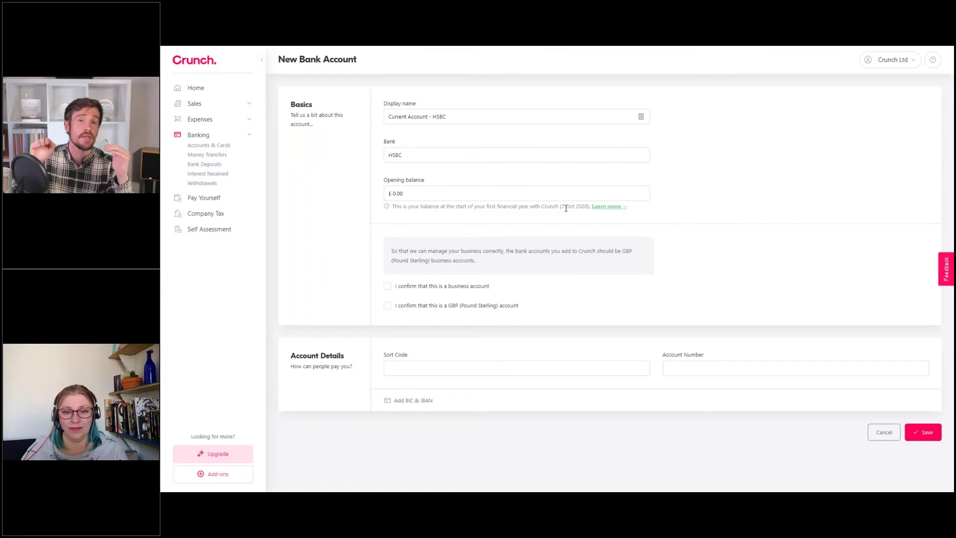
{"action": "left_click", "coordinate": [415, 194]}
{"action": "left_click_drag", "start_coordinate": [397, 194], "coordinate": [401, 195]}
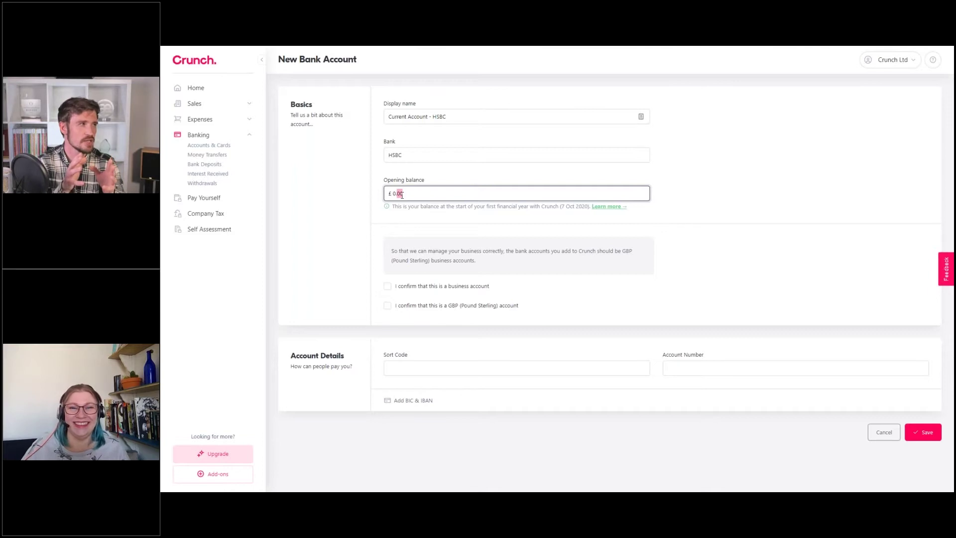
{"action": "left_click", "coordinate": [712, 178]}
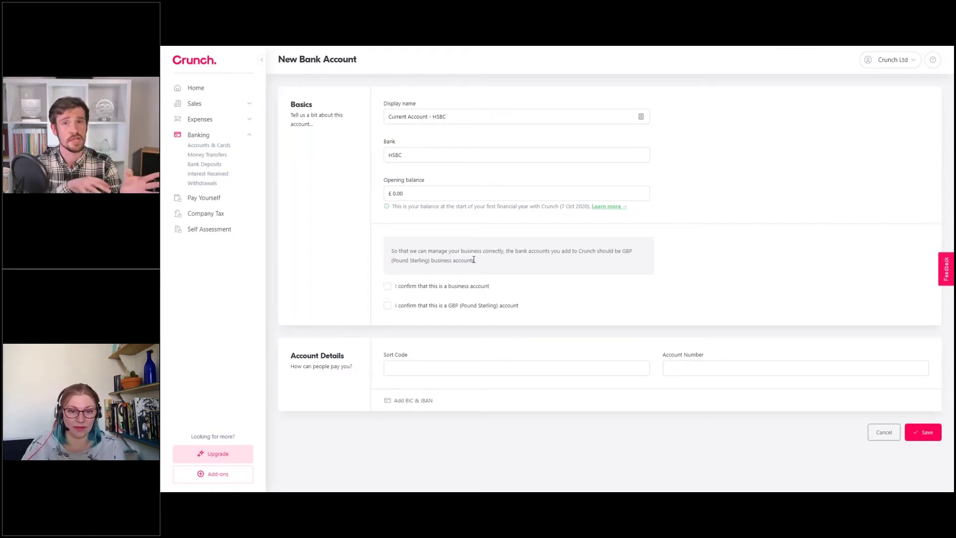
Confirm the account is a business account held in GBP (Pound Sterling)
{"action": "left_click", "coordinate": [434, 287]}
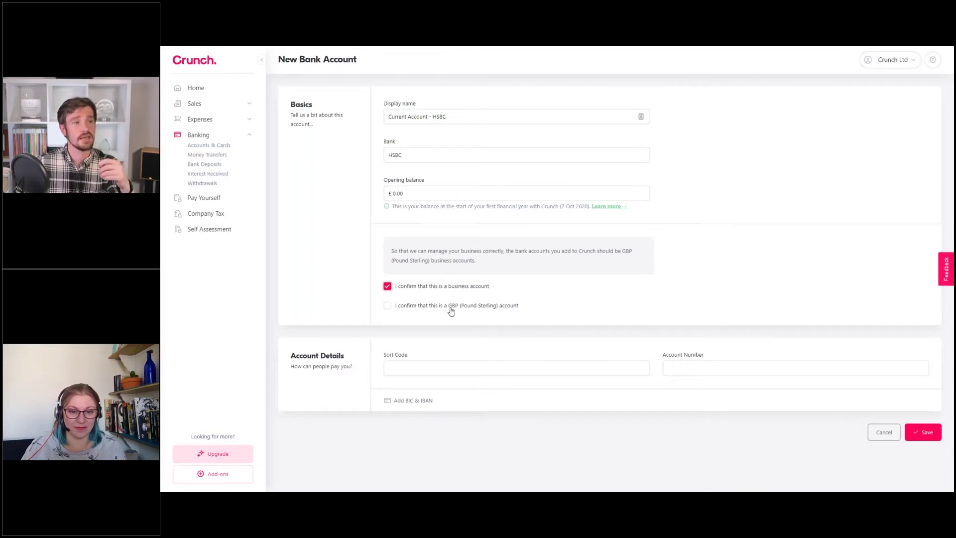
{"action": "left_click", "coordinate": [451, 307]}
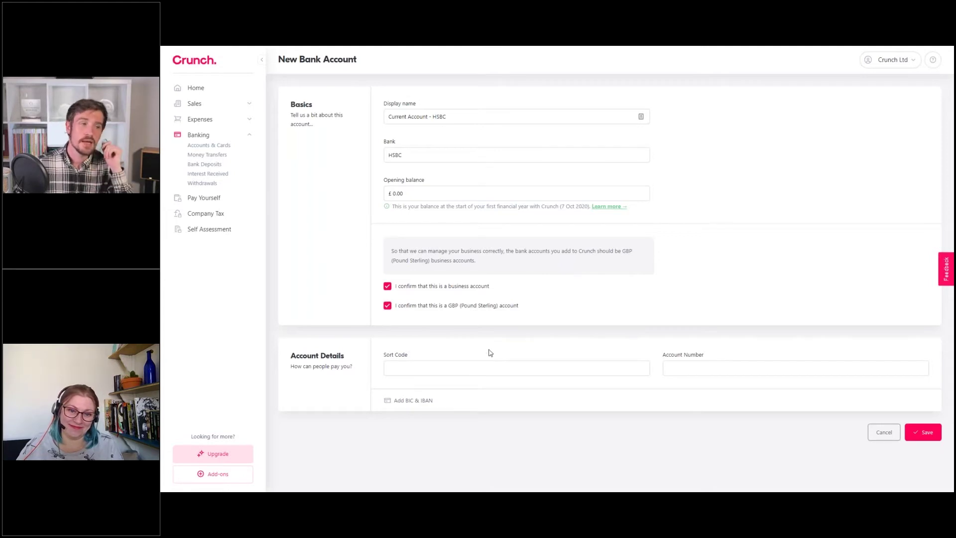
{"action": "left_click", "coordinate": [500, 370]}
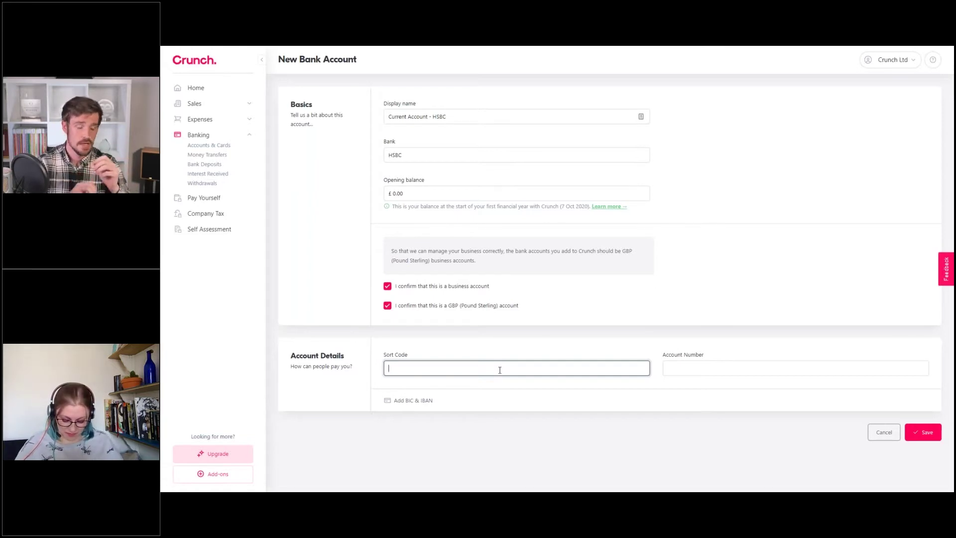
Enter the bank account's sort code
{"action": "type", "text": "1-11-11"}
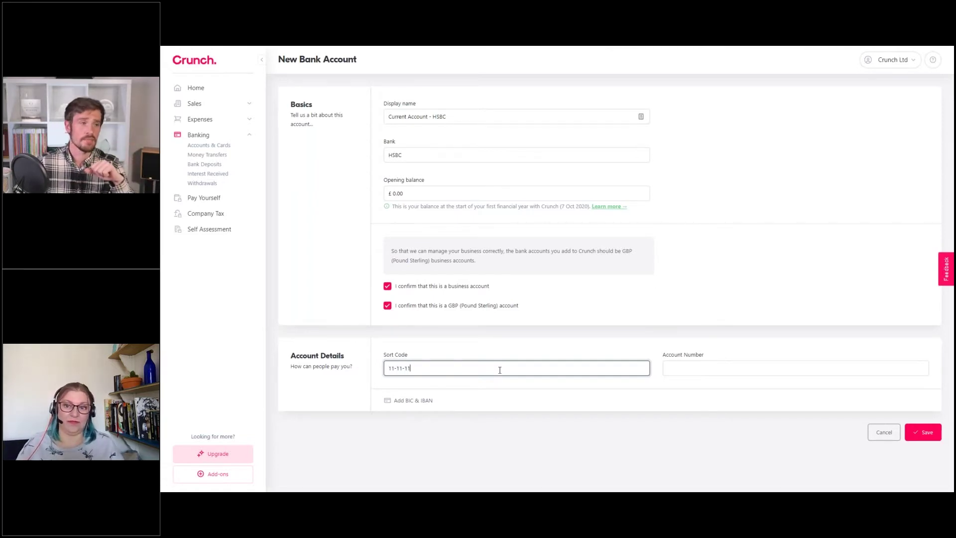
{"action": "left_click", "coordinate": [684, 369]}
Enter the account number and double-check the sort code
{"action": "type", "text": "123"}
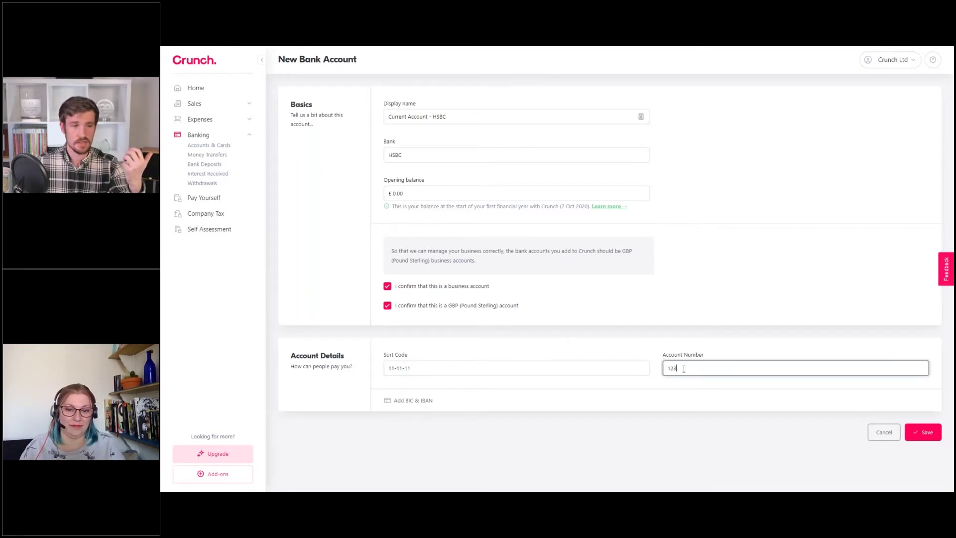
{"action": "type", "text": "45678"}
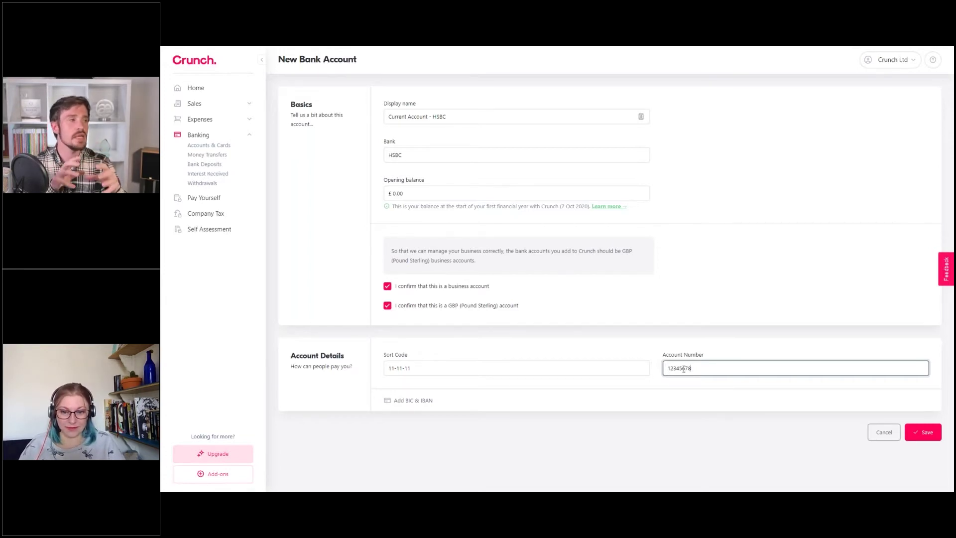
{"action": "left_click", "coordinate": [514, 369]}
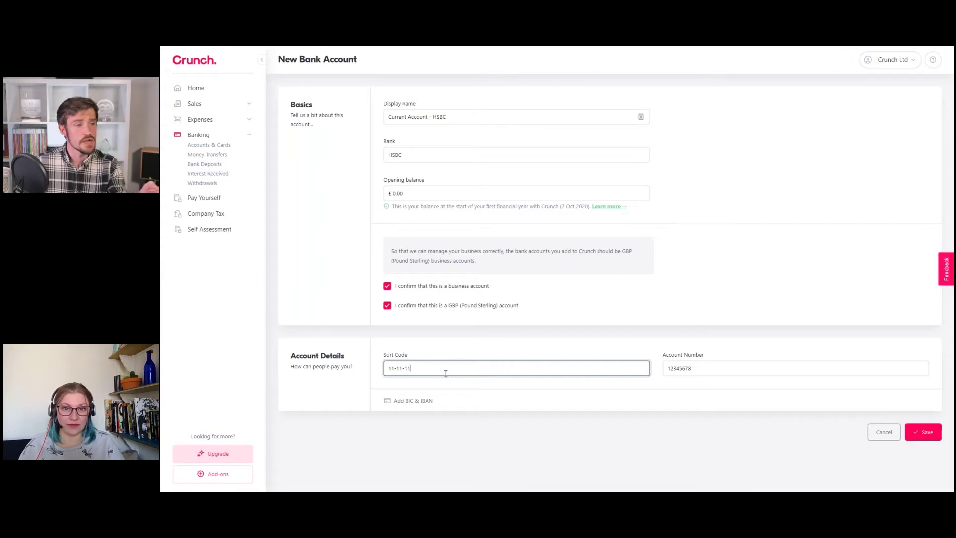
{"action": "triple_click", "coordinate": [412, 369]}
{"action": "left_click", "coordinate": [425, 369]}
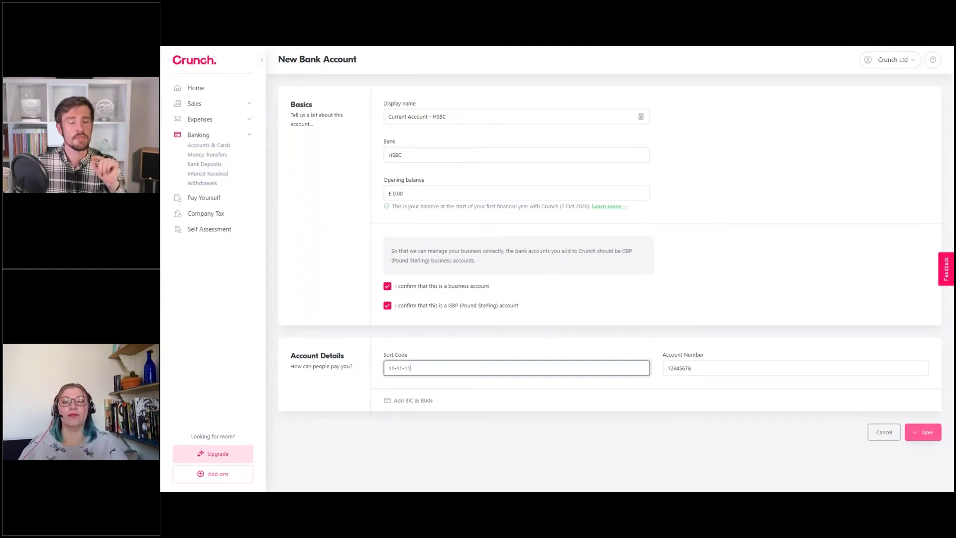
Save the HSBC current account and review its £0.00 card on Accounts & Cards
{"action": "left_click", "coordinate": [922, 431]}
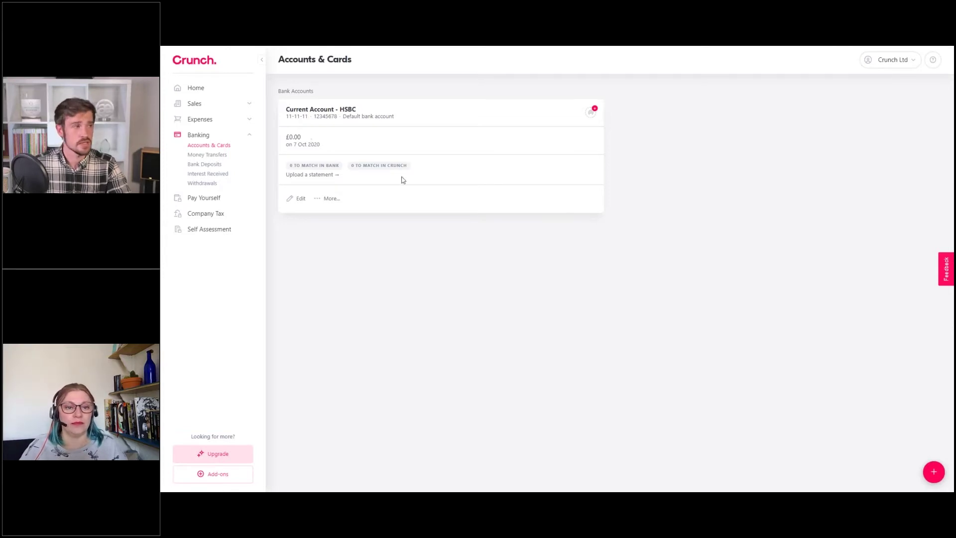
{"action": "mouse_move", "coordinate": [591, 114]}
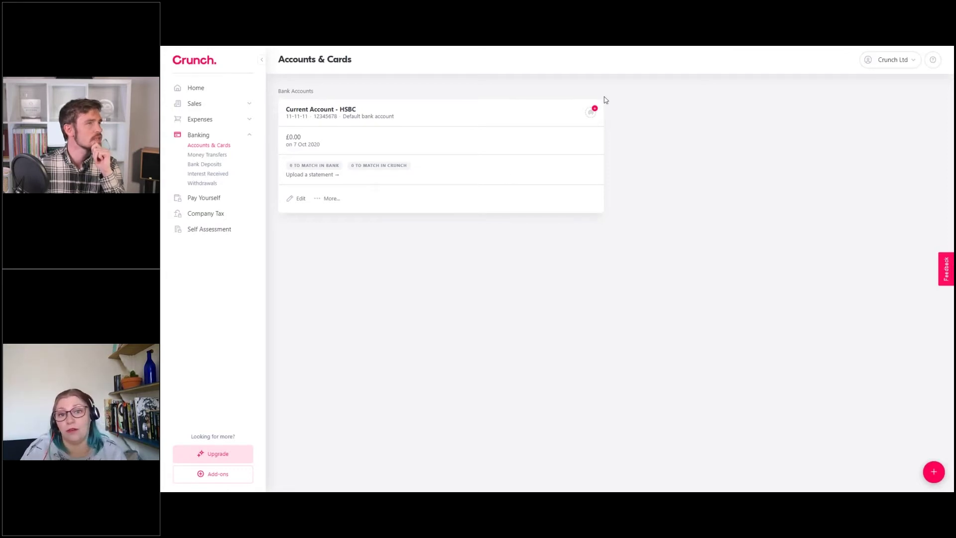
{"action": "mouse_move", "coordinate": [591, 111]}
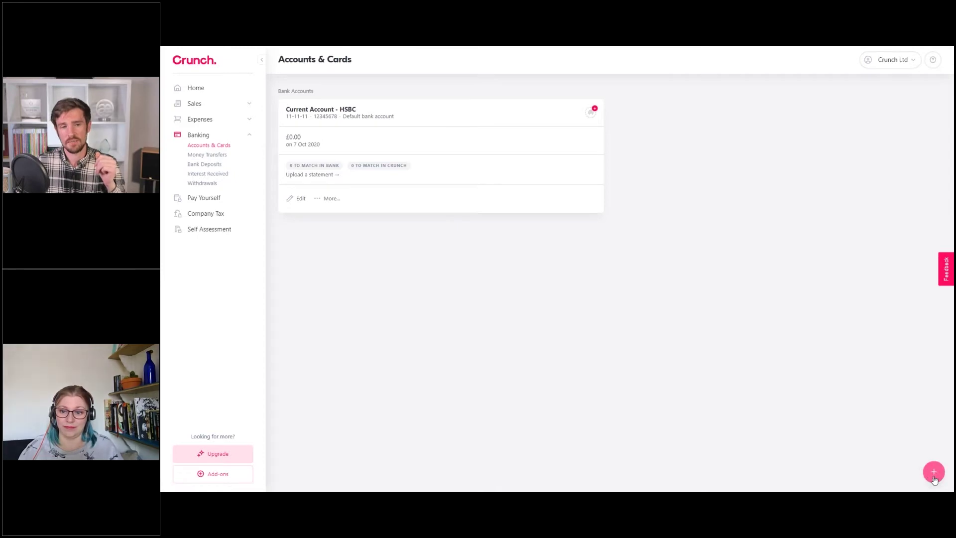
Bring up the choice of adding a new bank account or credit card on Accounts & Cards
{"action": "left_click", "coordinate": [934, 473]}
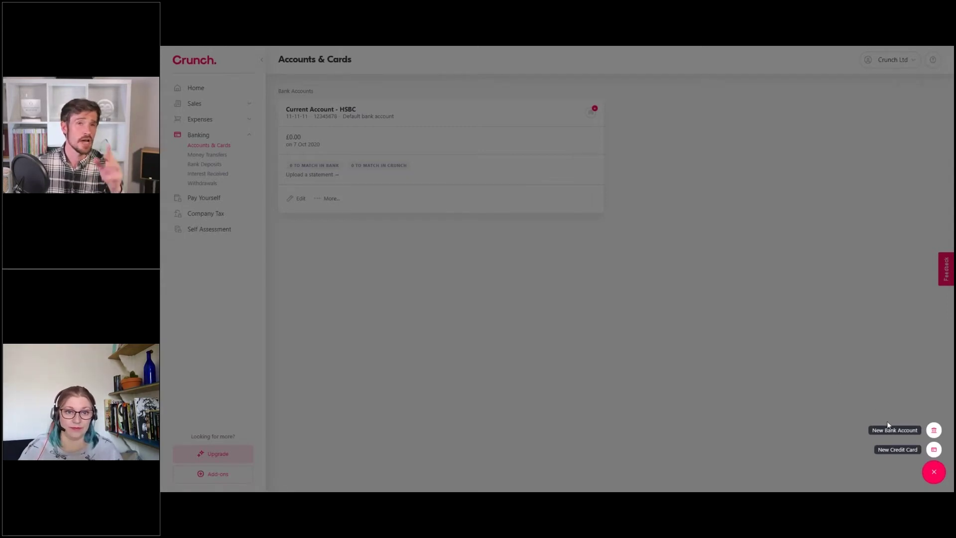
Choose New Credit Card to get a blank card form
{"action": "left_click", "coordinate": [896, 453]}
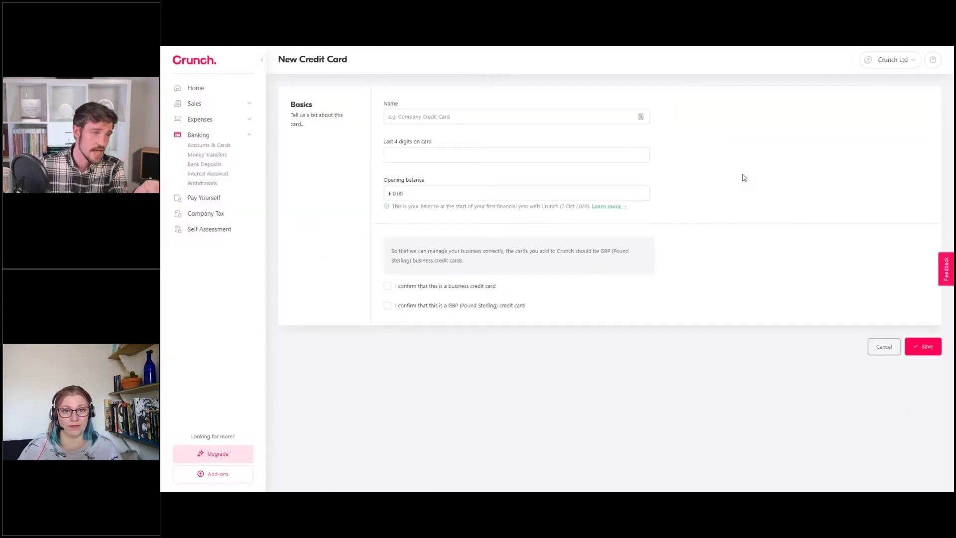
Step through the card's Name, Last 4 digits and Opening balance fields, then cancel without saving
{"action": "left_click", "coordinate": [463, 118]}
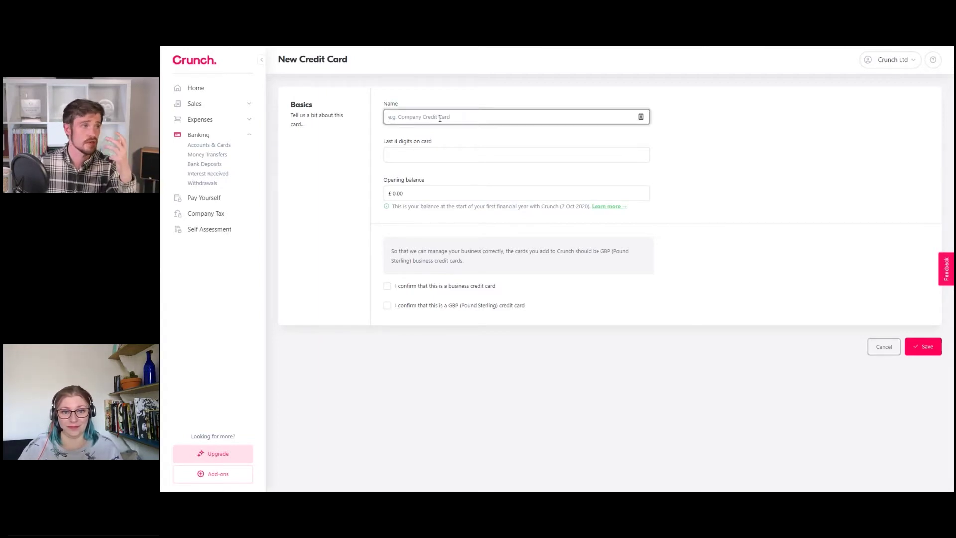
{"action": "left_click", "coordinate": [419, 152]}
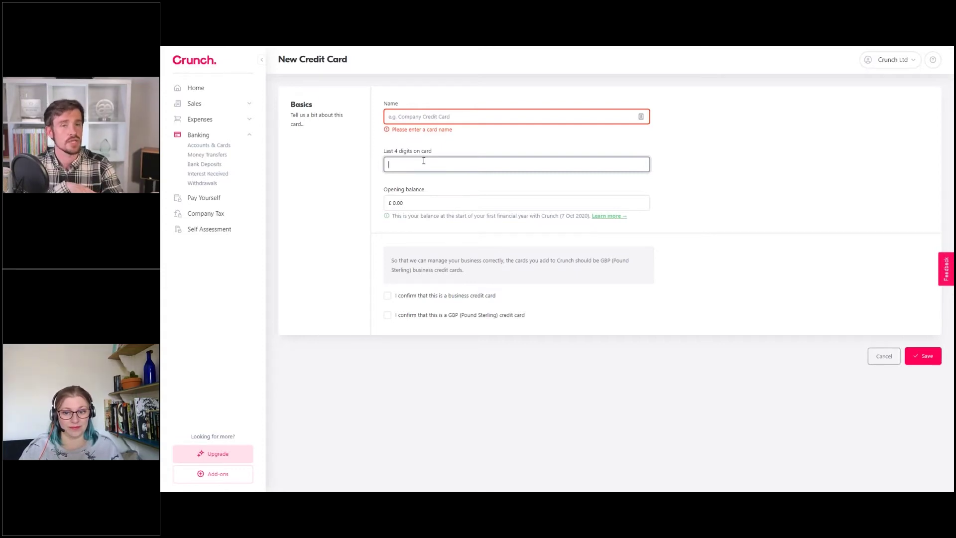
{"action": "left_click", "coordinate": [414, 199]}
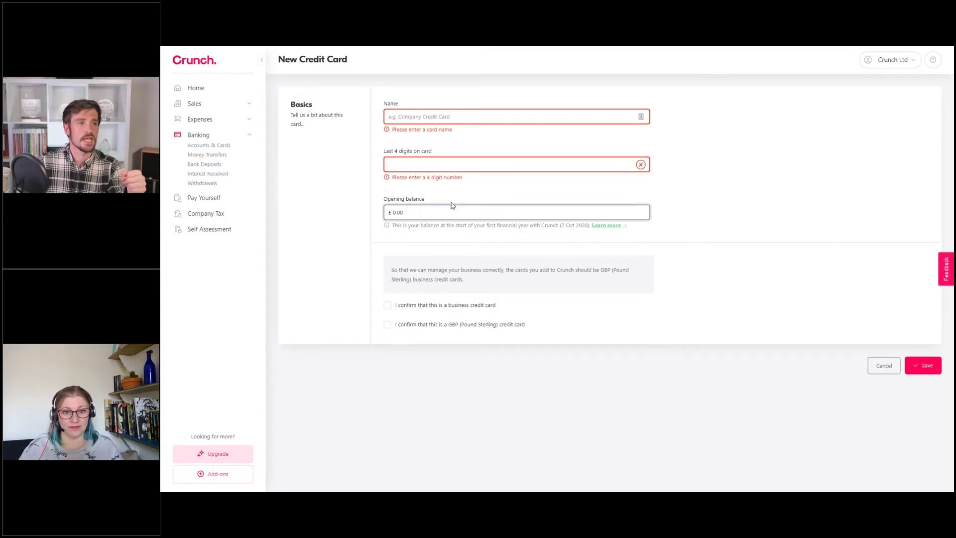
{"action": "left_click", "coordinate": [883, 365]}
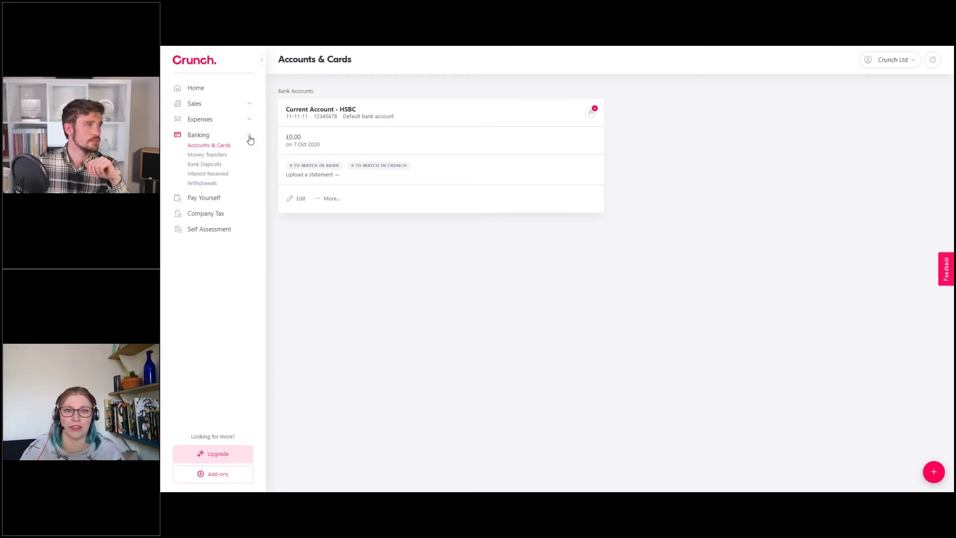
Collapse Banking, expand Expenses in the sidebar and go to the Suppliers page
{"action": "left_click", "coordinate": [250, 139]}
{"action": "left_click", "coordinate": [250, 139]}
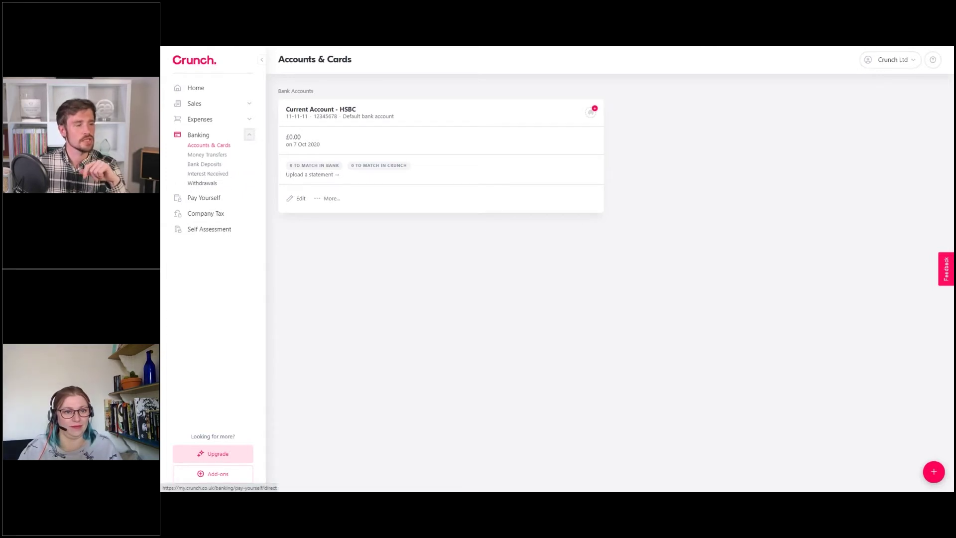
{"action": "left_click", "coordinate": [250, 136]}
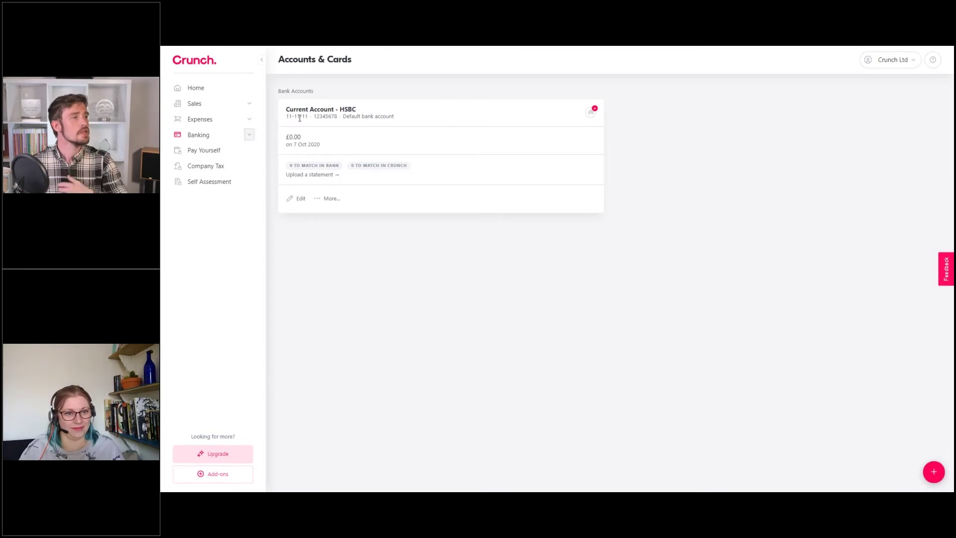
{"action": "left_click", "coordinate": [250, 119]}
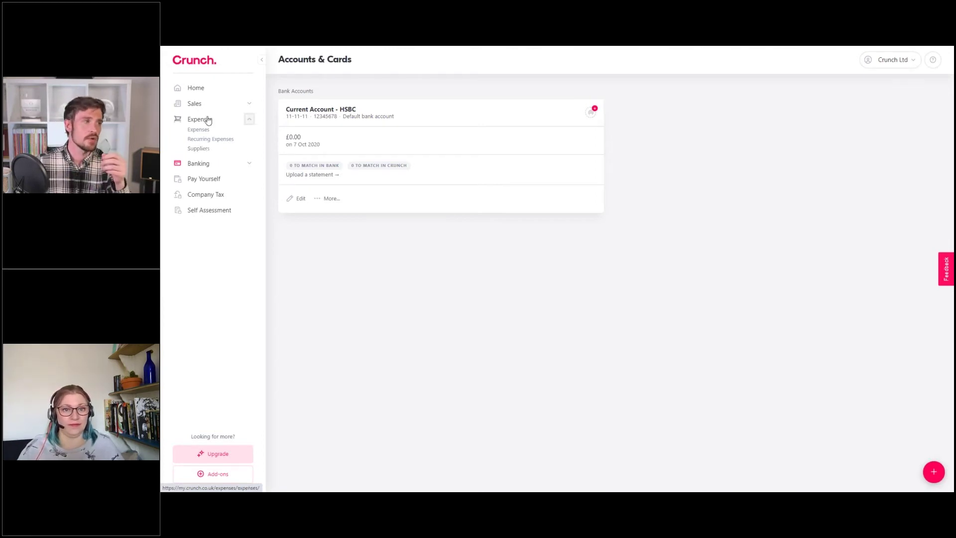
{"action": "left_click", "coordinate": [199, 150]}
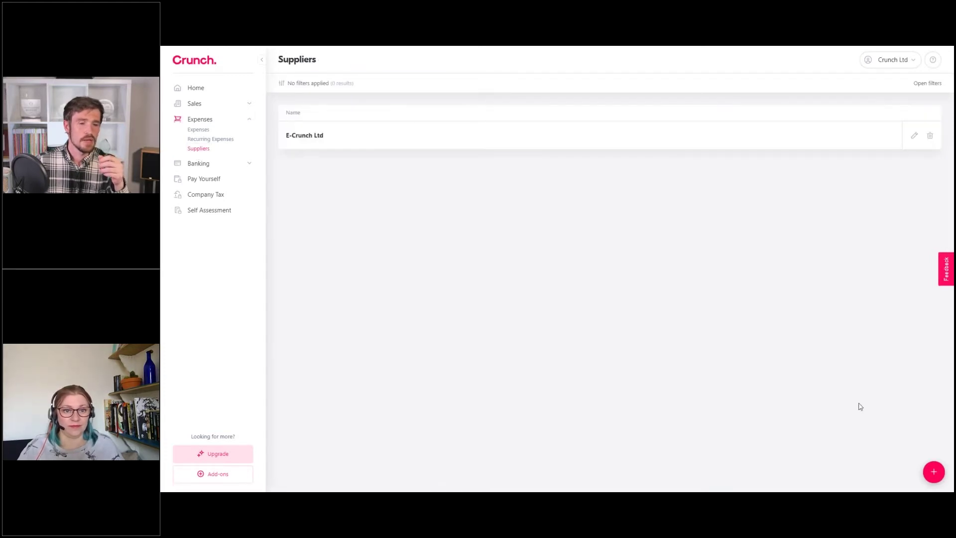
Add and save supplier Adobe with Software as its default expense type
{"action": "left_click", "coordinate": [934, 472]}
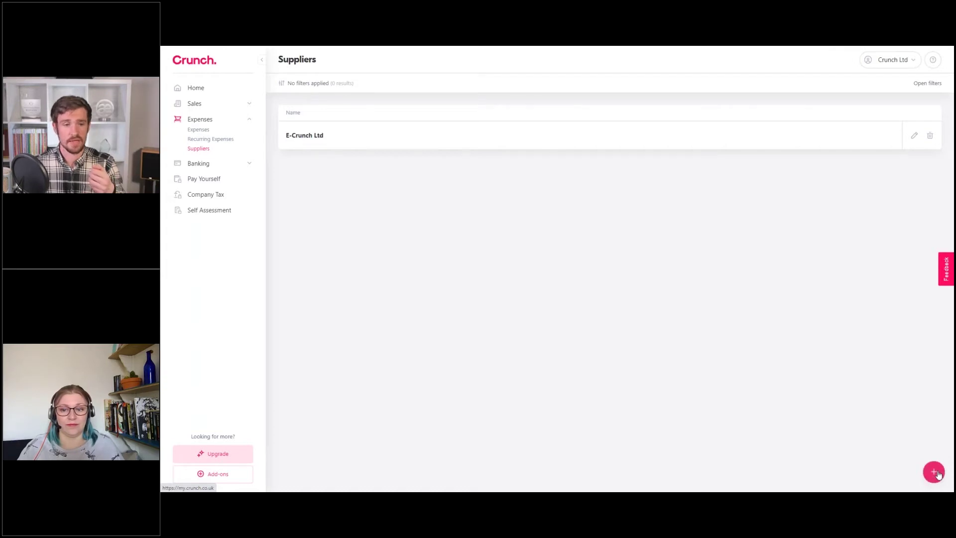
{"action": "left_click", "coordinate": [546, 116]}
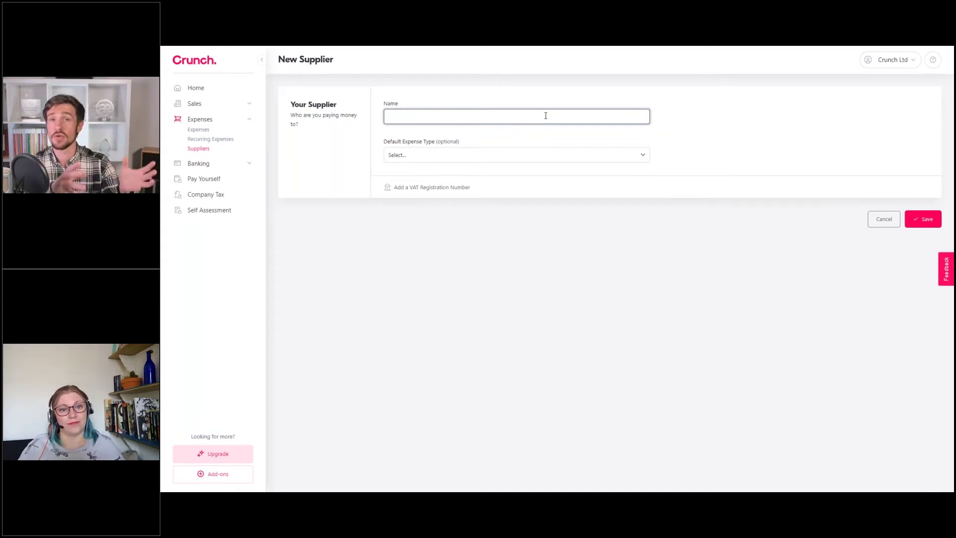
{"action": "type", "text": "dobe"}
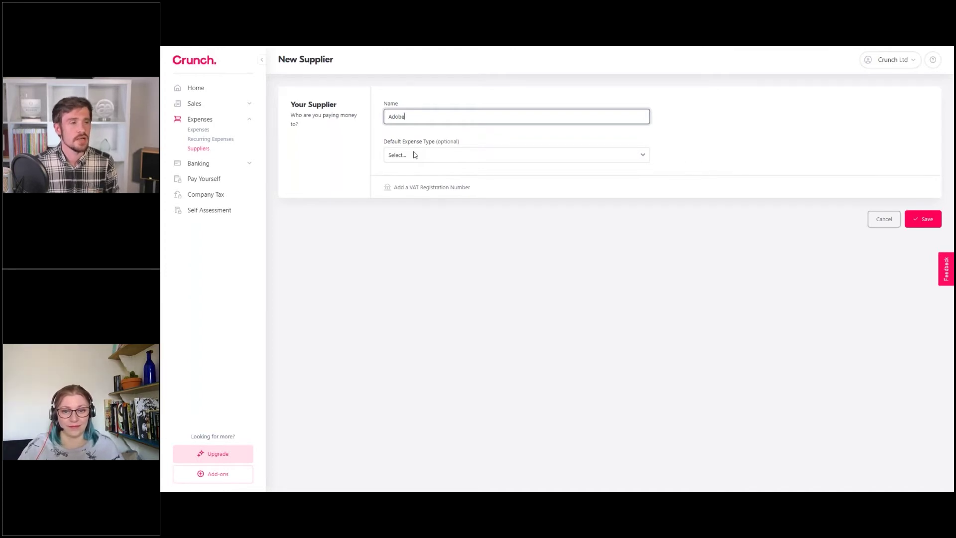
{"action": "left_click", "coordinate": [414, 99]}
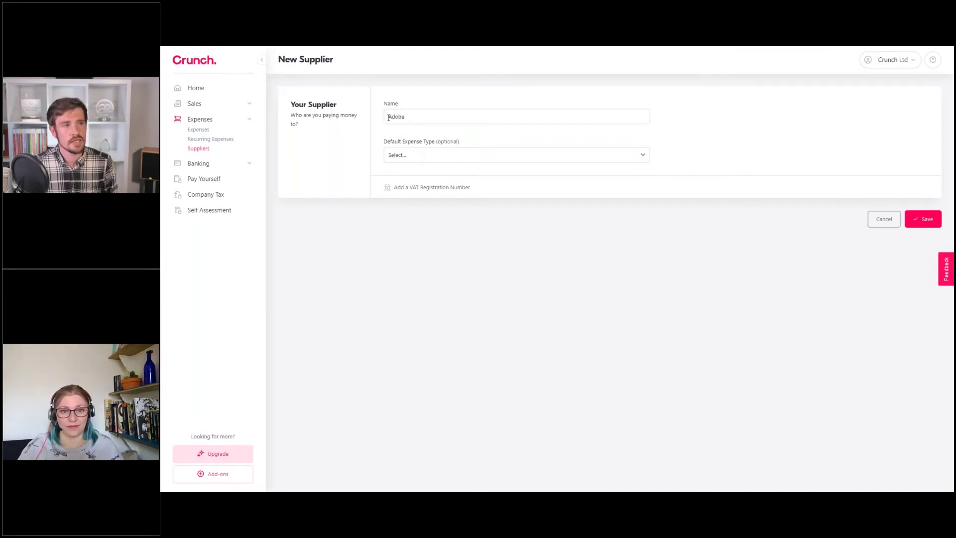
{"action": "left_click", "coordinate": [417, 153]}
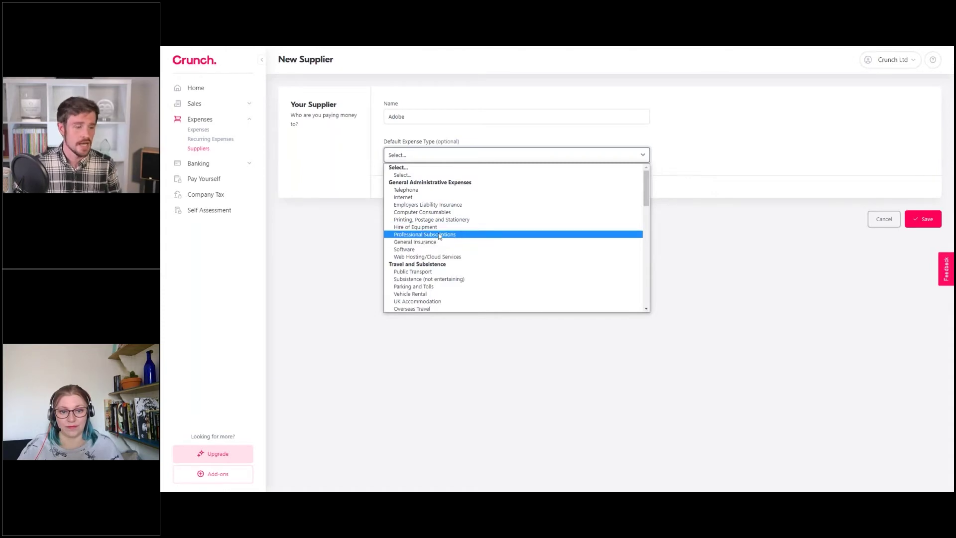
{"action": "key", "text": "s"}
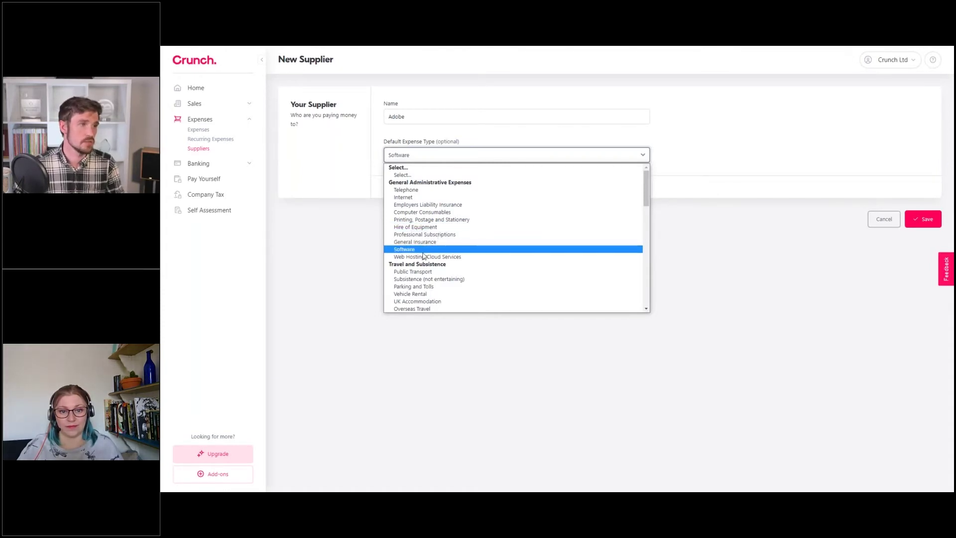
{"action": "key", "text": "Return"}
{"action": "left_click", "coordinate": [930, 216]}
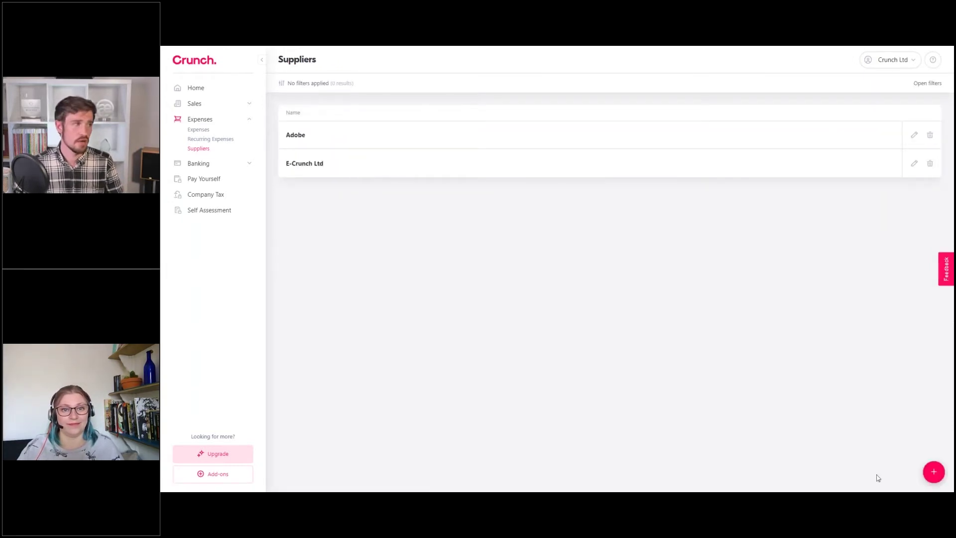
Save supplier DropBox defaulting to Web Hosting/Cloud Services, then start another new supplier
{"action": "left_click", "coordinate": [934, 471]}
{"action": "left_click", "coordinate": [424, 115]}
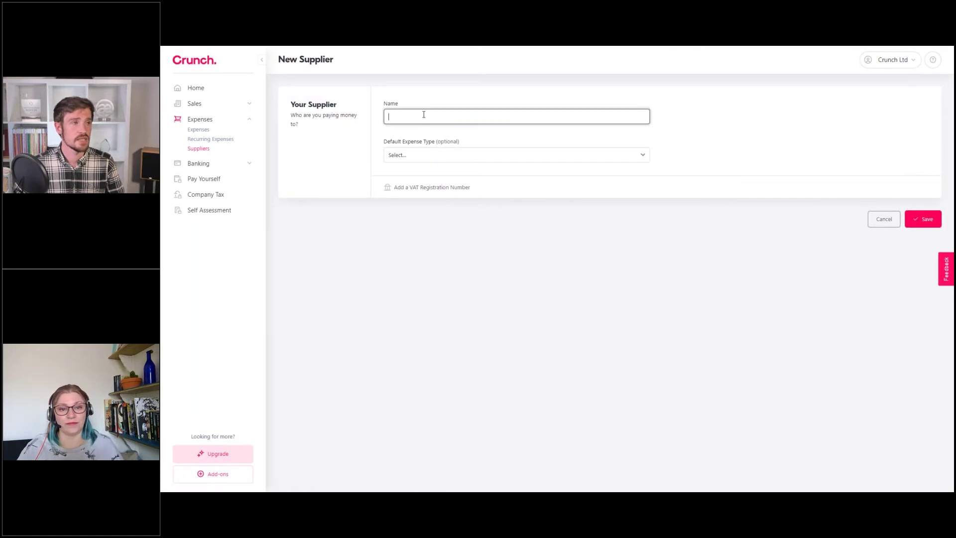
{"action": "type", "text": "DropBox"}
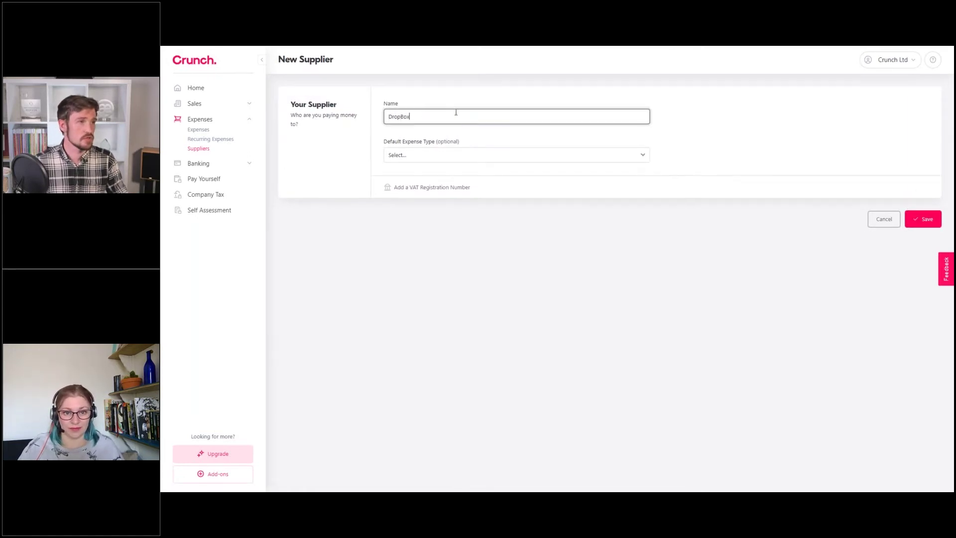
{"action": "left_click", "coordinate": [442, 155]}
{"action": "left_click", "coordinate": [443, 257]}
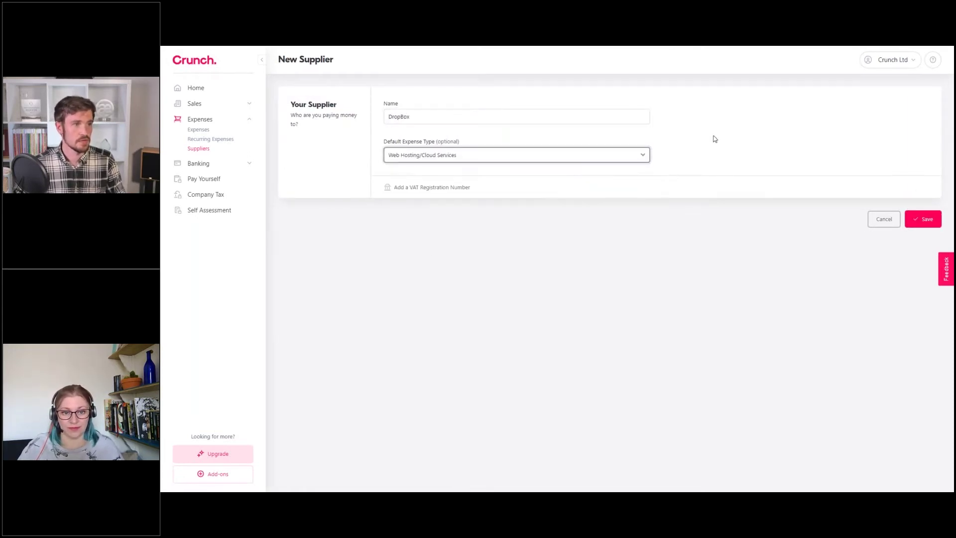
{"action": "left_click", "coordinate": [922, 219]}
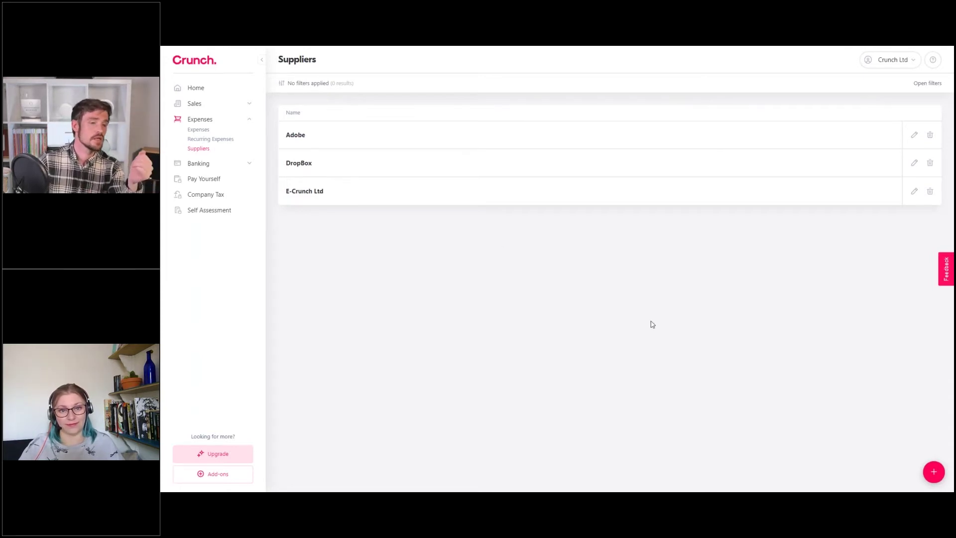
{"action": "left_click", "coordinate": [934, 472]}
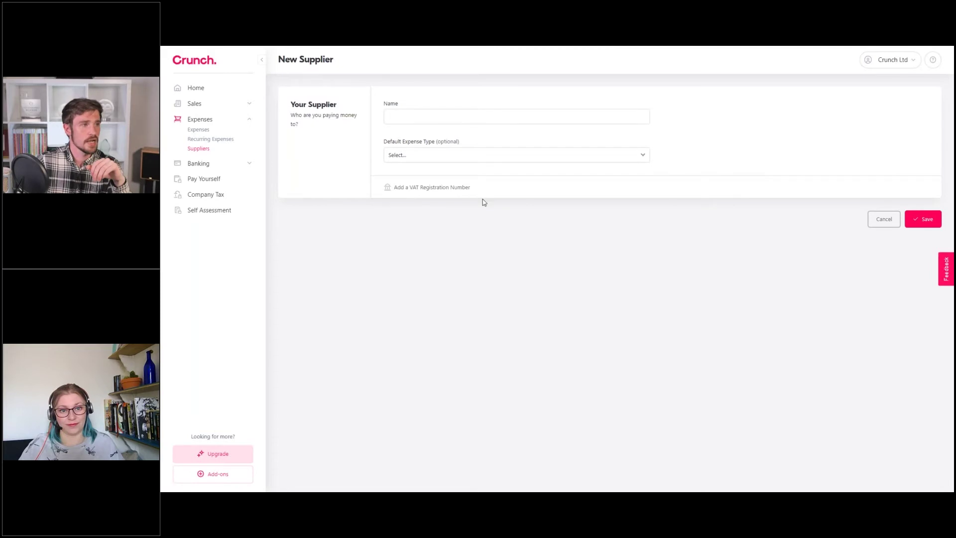
Save supplier Food with default expense type Subsistence (not entertaining), then start another supplier
{"action": "left_click", "coordinate": [424, 116]}
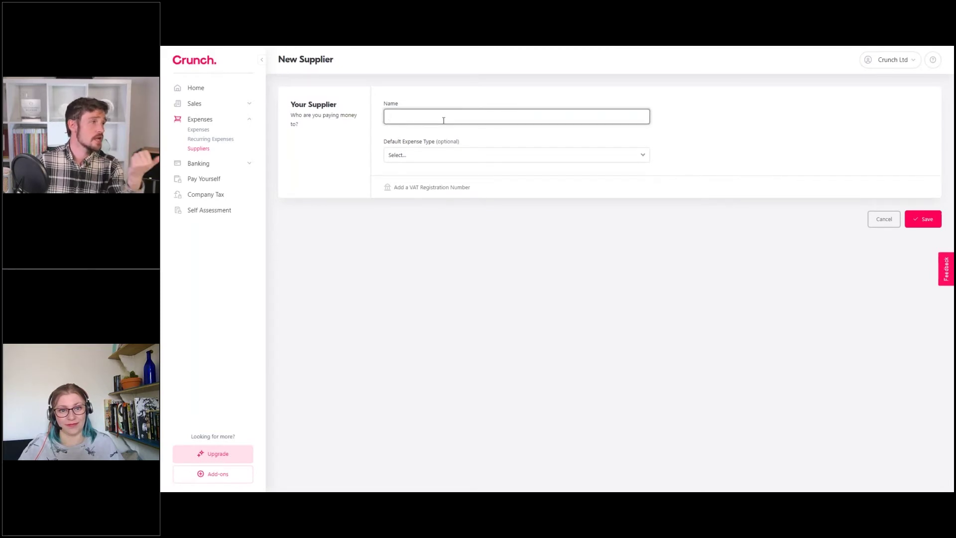
{"action": "type", "text": "F"}
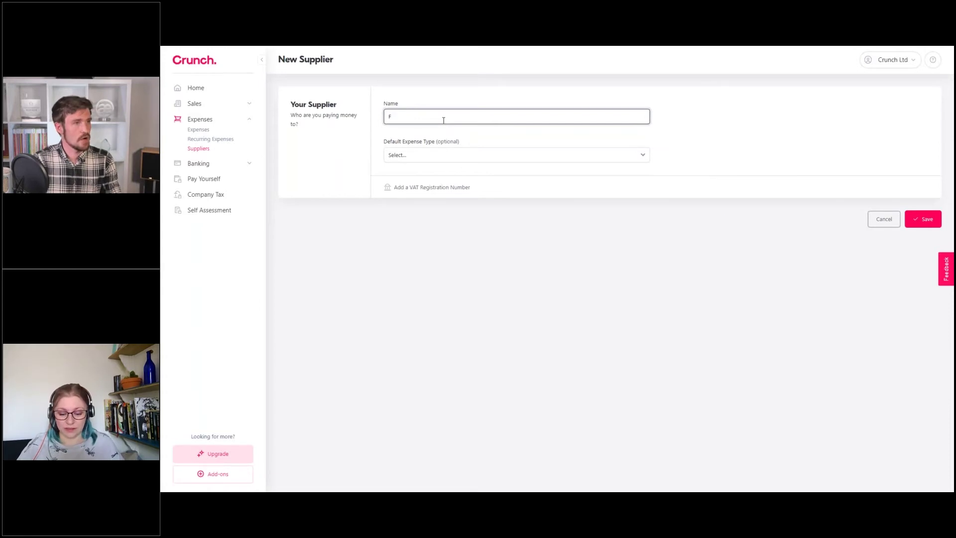
{"action": "type", "text": "ood"}
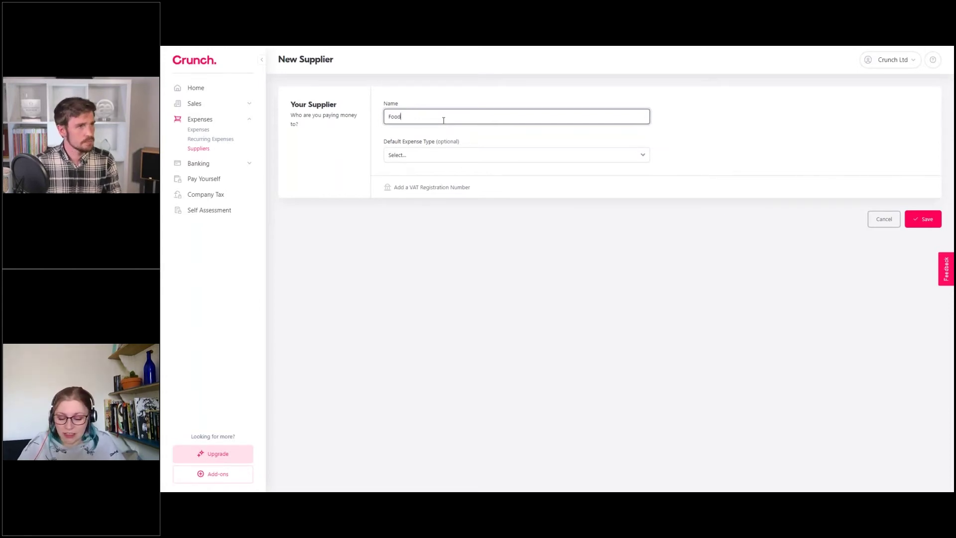
{"action": "left_click", "coordinate": [426, 97]}
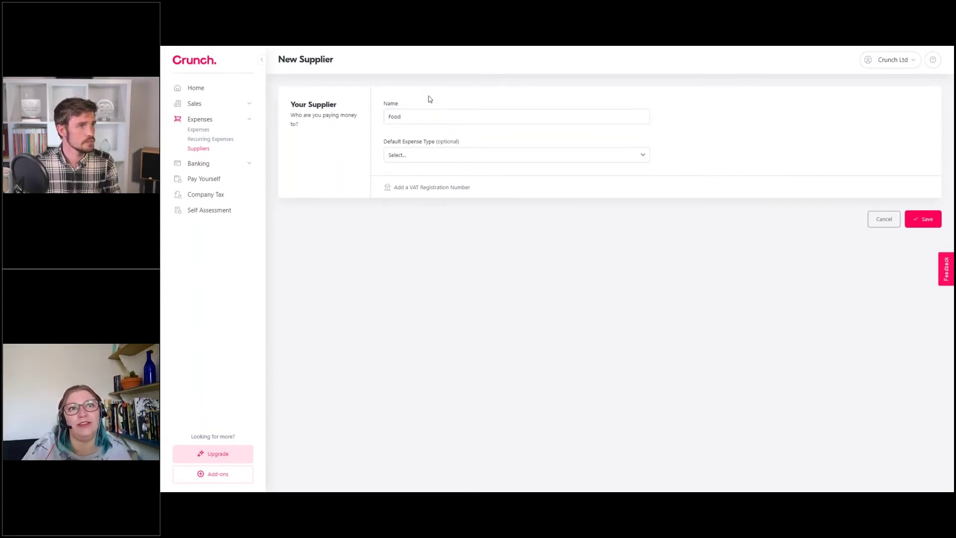
{"action": "left_click", "coordinate": [451, 159]}
{"action": "type", "text": "sub"}
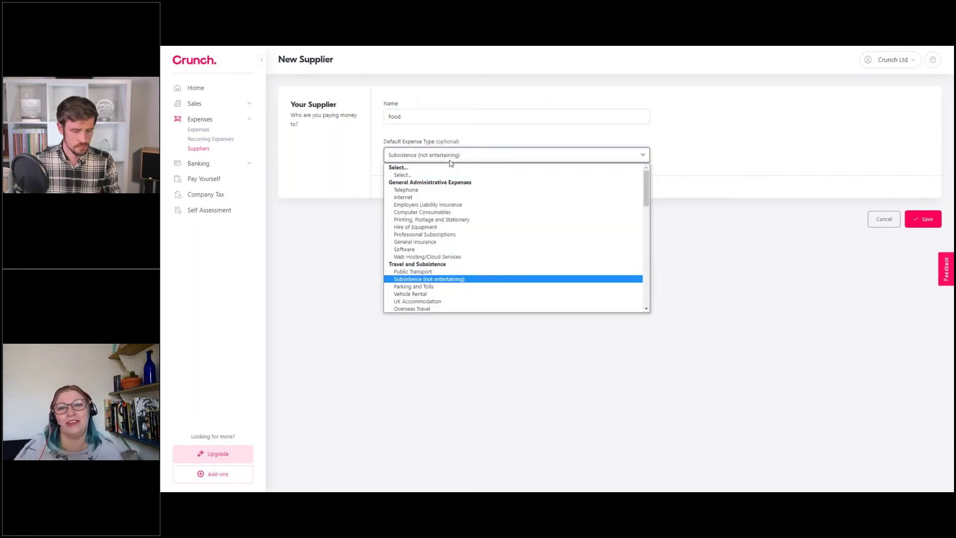
{"action": "left_click", "coordinate": [425, 279]}
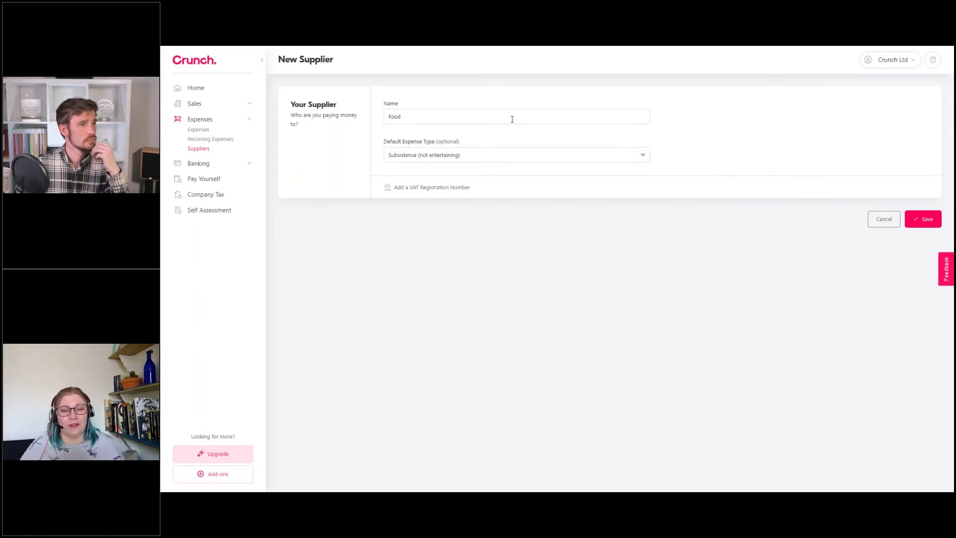
{"action": "left_click", "coordinate": [927, 218]}
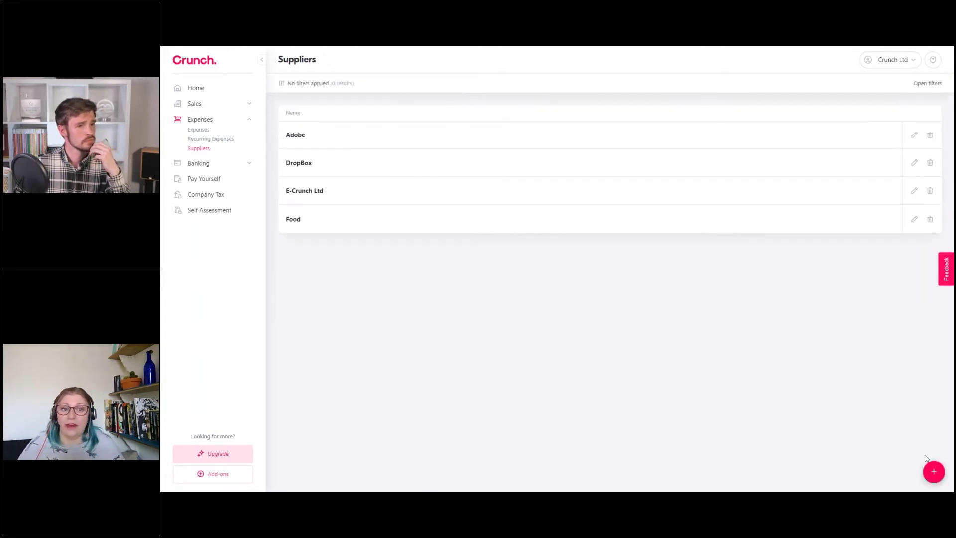
{"action": "left_click", "coordinate": [933, 472]}
Save supplier Public Transport with Public Transport as its default expense type
{"action": "type", "text": "P"}
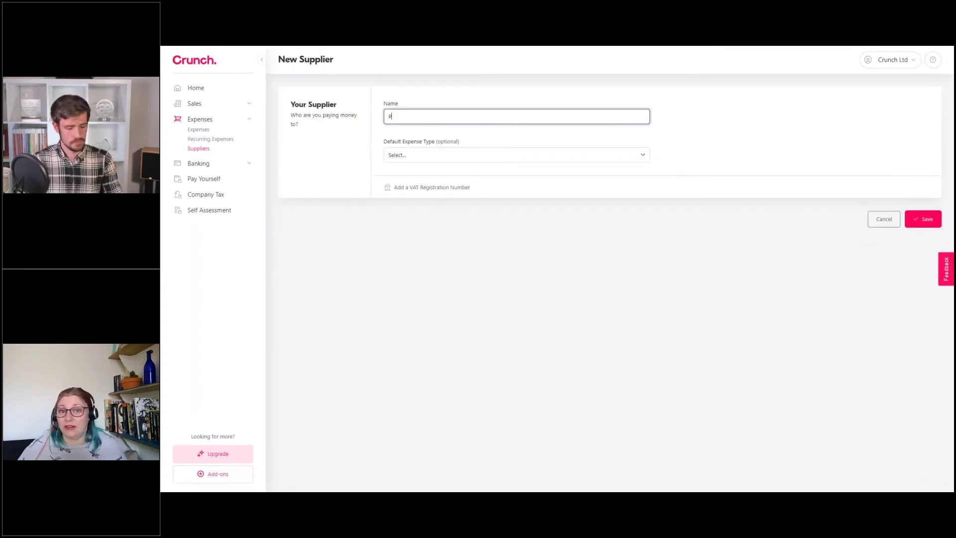
{"action": "type", "text": "ublic Transport"}
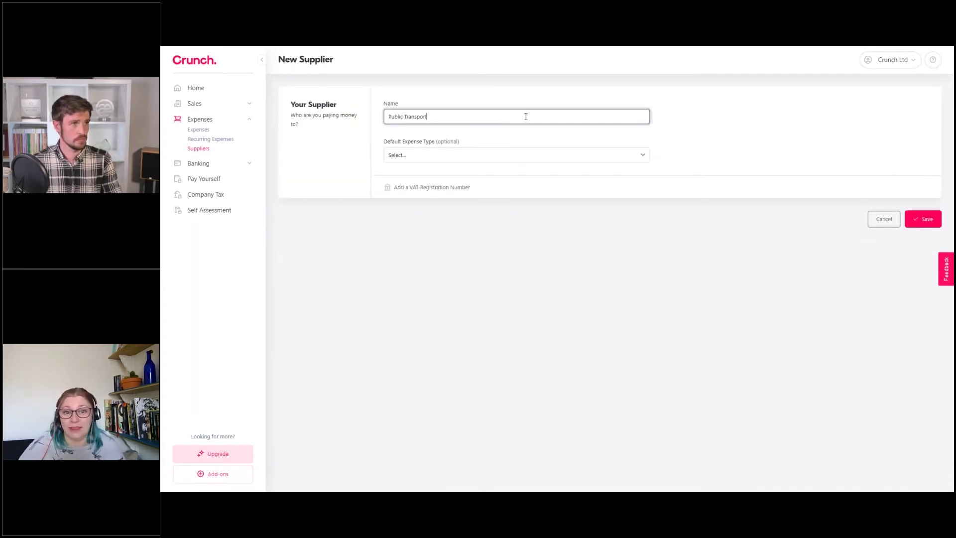
{"action": "left_click", "coordinate": [498, 158]}
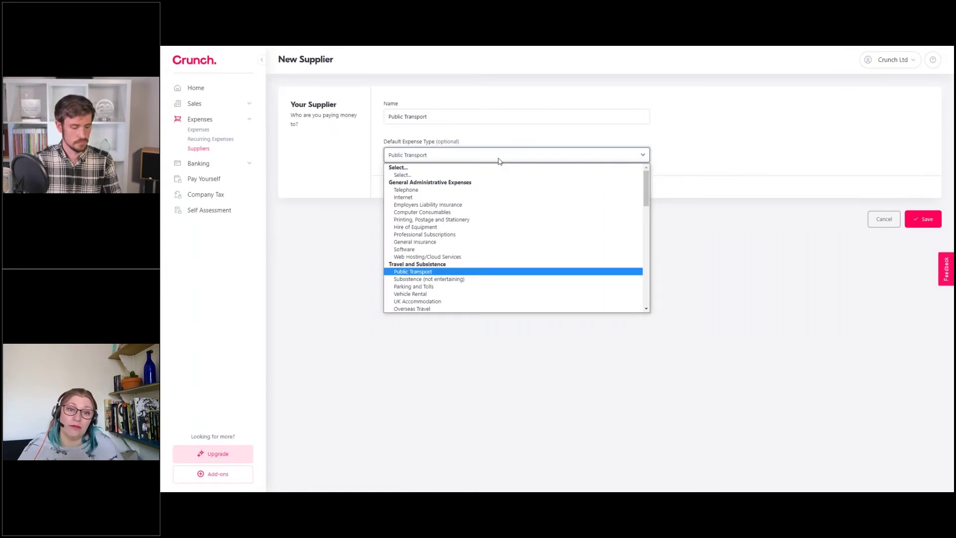
{"action": "left_click", "coordinate": [451, 271]}
{"action": "left_click", "coordinate": [780, 147]}
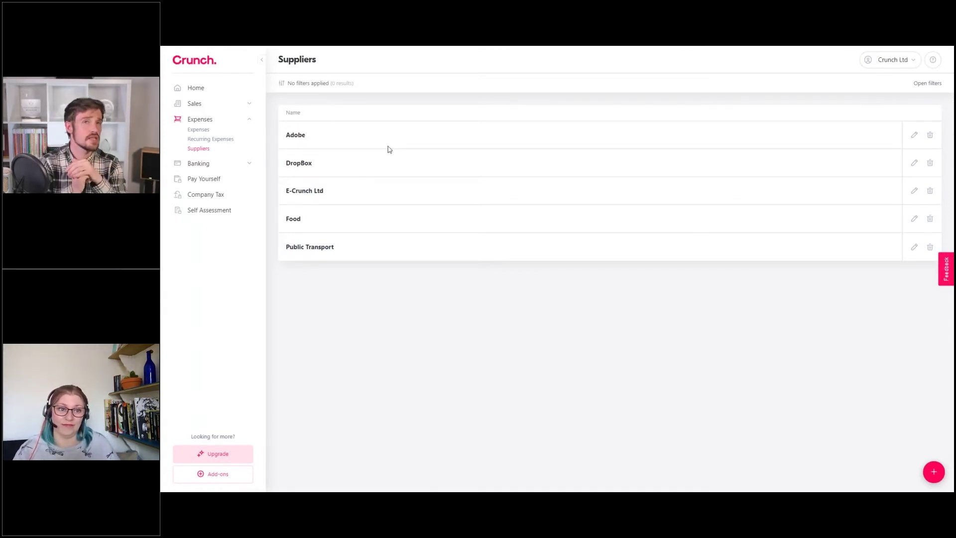
Go to Expenses, create a new expense, and open its Supplier dropdown
{"action": "left_click", "coordinate": [207, 132]}
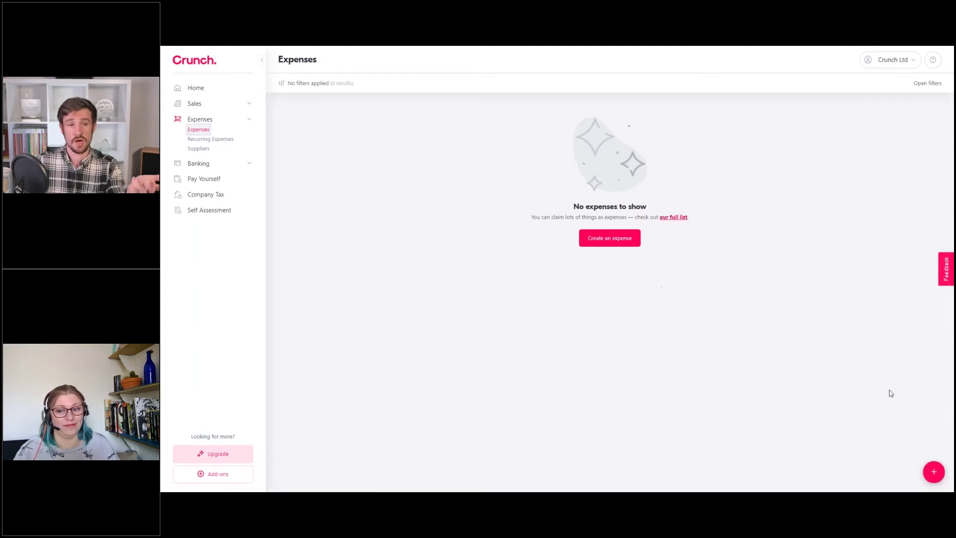
{"action": "left_click", "coordinate": [614, 245]}
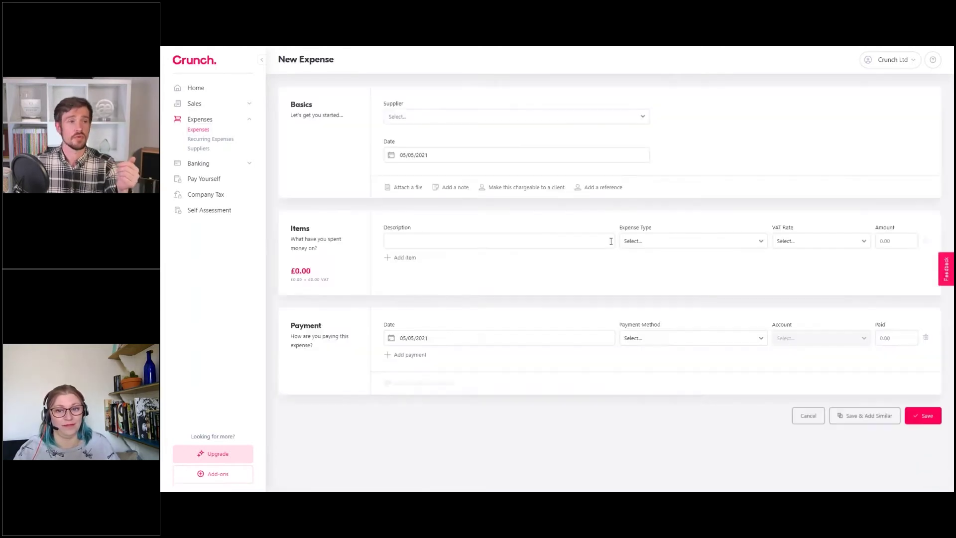
{"action": "left_click", "coordinate": [419, 117]}
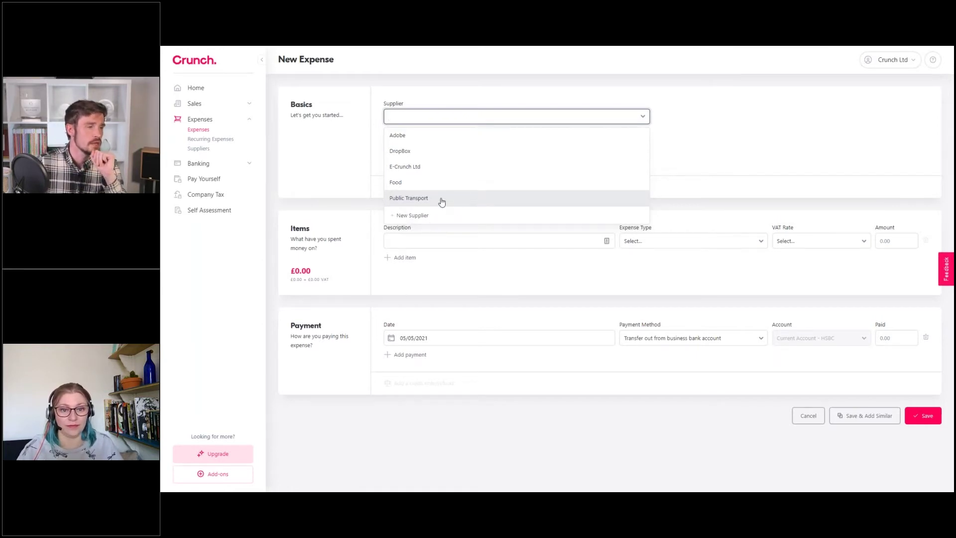
Choose Public Transport as the expense supplier and reveal the file-attachment area
{"action": "left_click", "coordinate": [441, 202]}
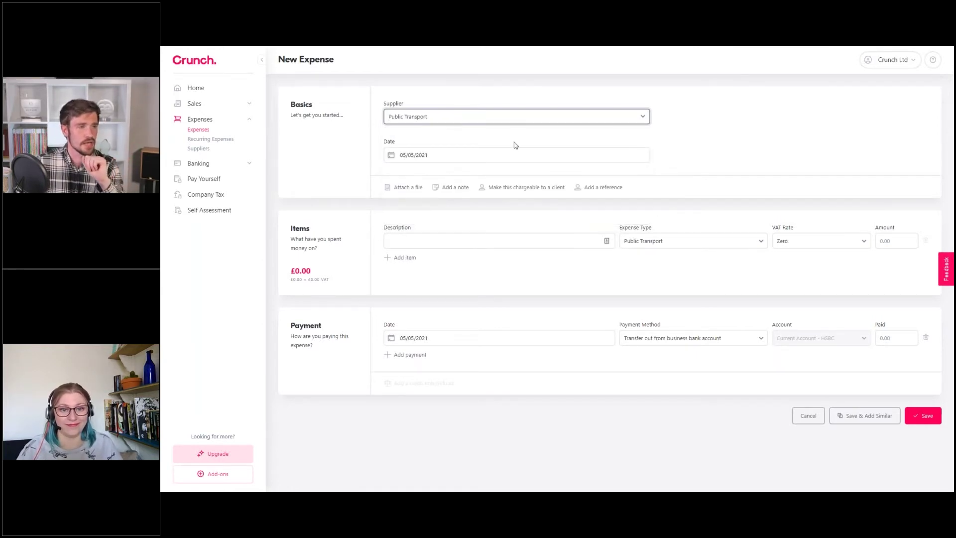
{"action": "left_click", "coordinate": [444, 159]}
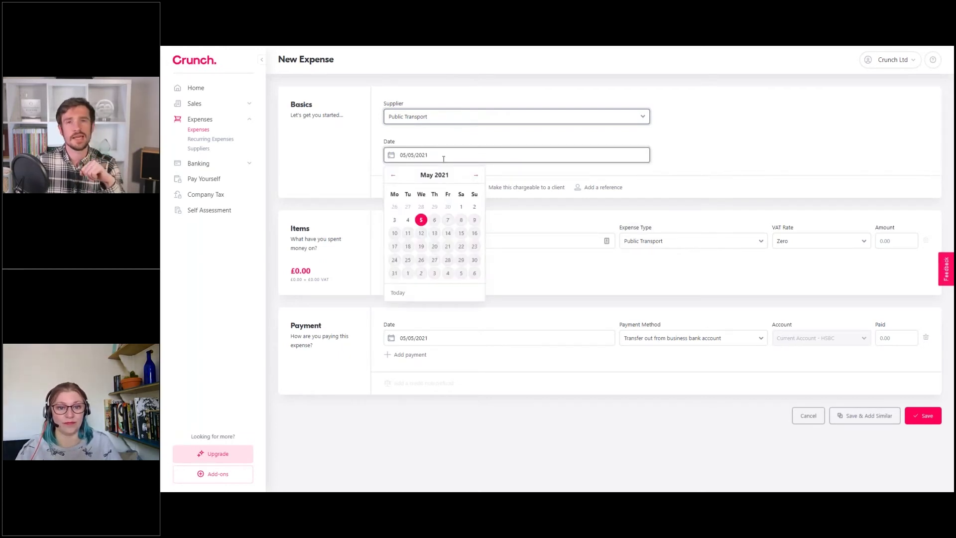
{"action": "left_click", "coordinate": [467, 142]}
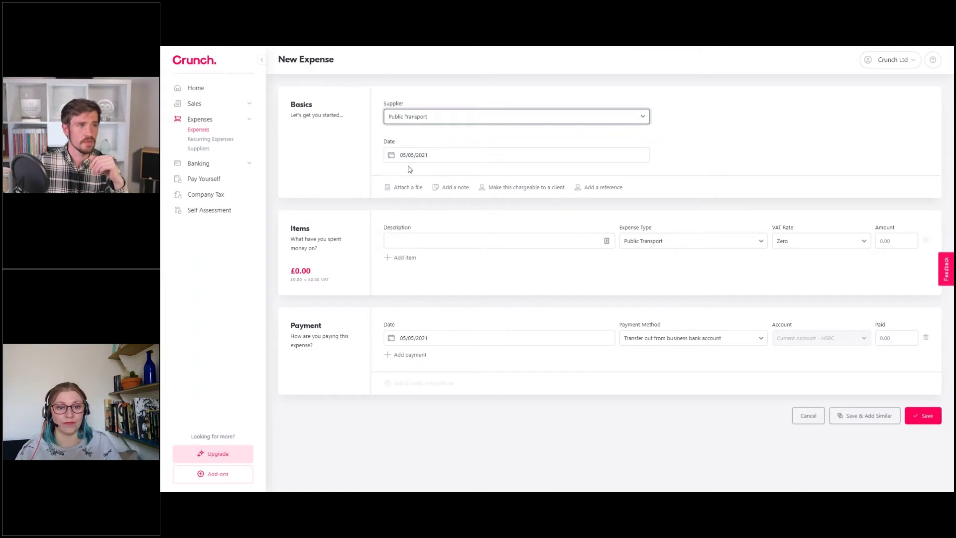
{"action": "left_click", "coordinate": [421, 155]}
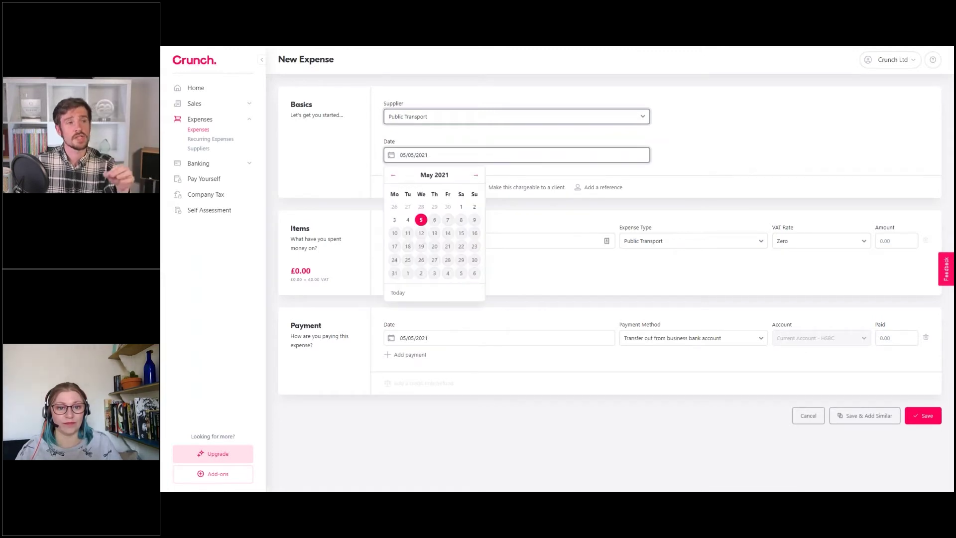
{"action": "left_click", "coordinate": [381, 187]}
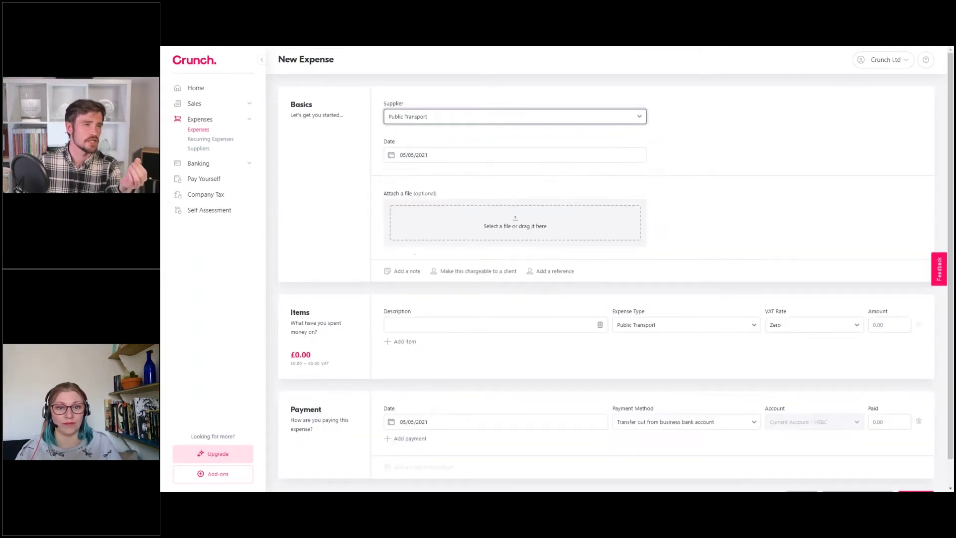
Browse the date calendar back to March 2021 and forward again, keeping 05/05/2021
{"action": "left_click", "coordinate": [412, 158]}
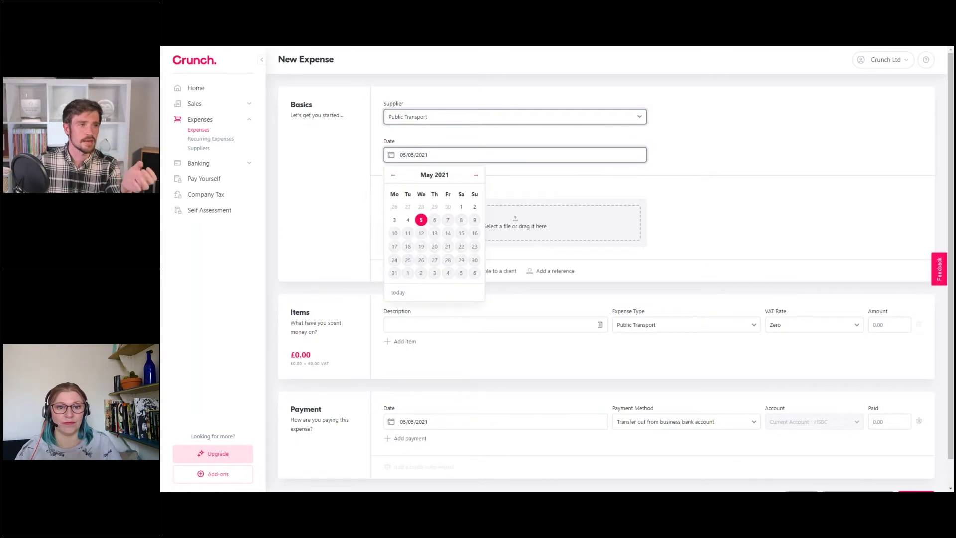
{"action": "left_click", "coordinate": [393, 175]}
{"action": "left_click", "coordinate": [393, 175]}
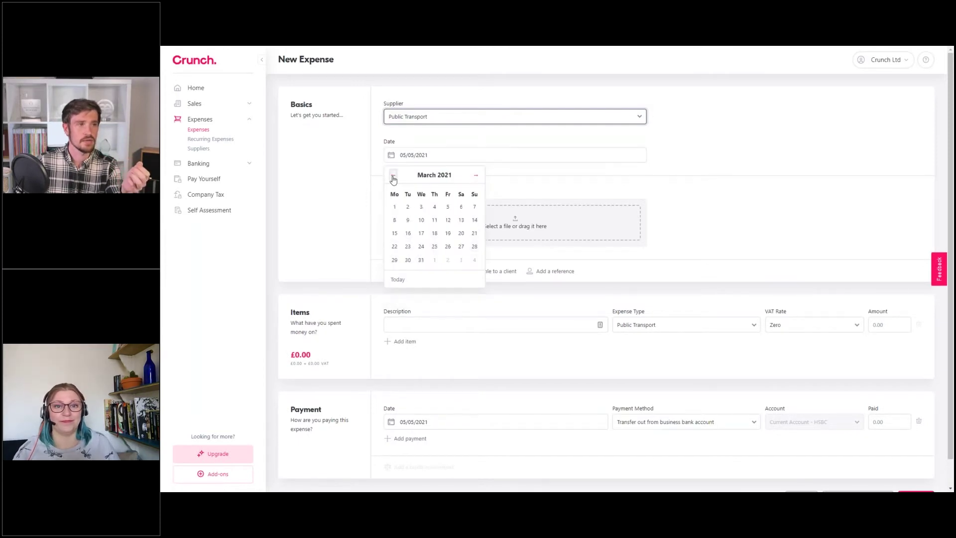
{"action": "left_click", "coordinate": [474, 175]}
{"action": "left_click", "coordinate": [474, 174]}
{"action": "left_click", "coordinate": [474, 174]}
{"action": "left_click", "coordinate": [394, 174]}
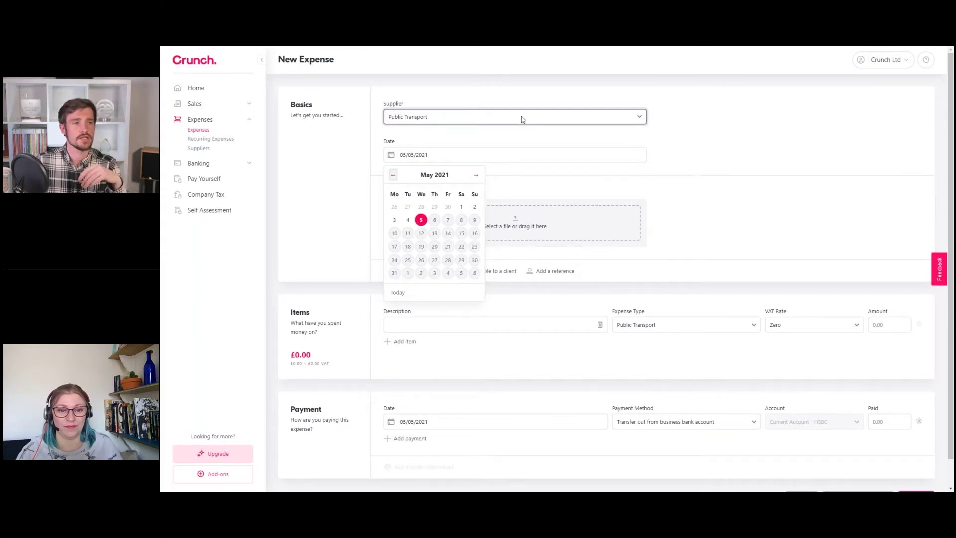
{"action": "left_click", "coordinate": [523, 144]}
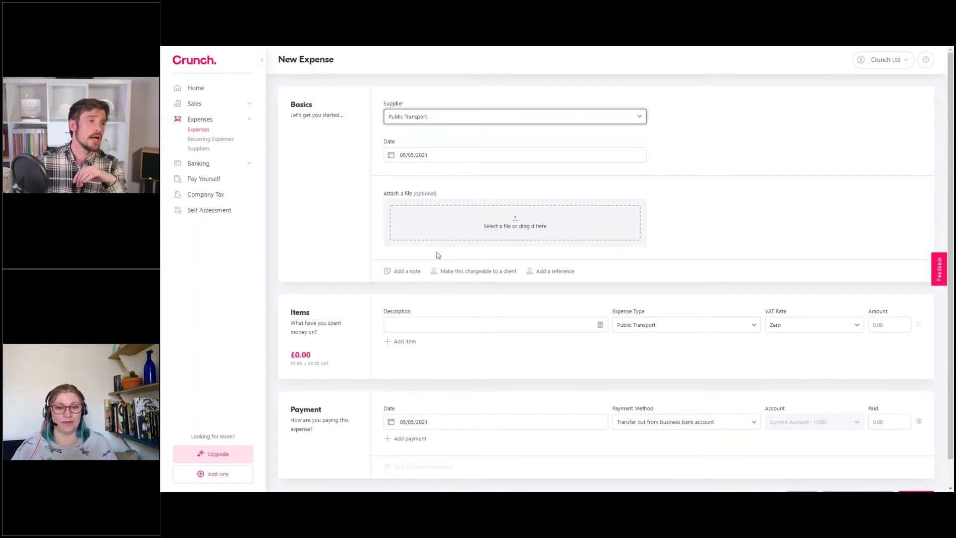
Add a note reading 'TFL' to the expense
{"action": "left_click", "coordinate": [406, 271]}
{"action": "left_click", "coordinate": [480, 211]}
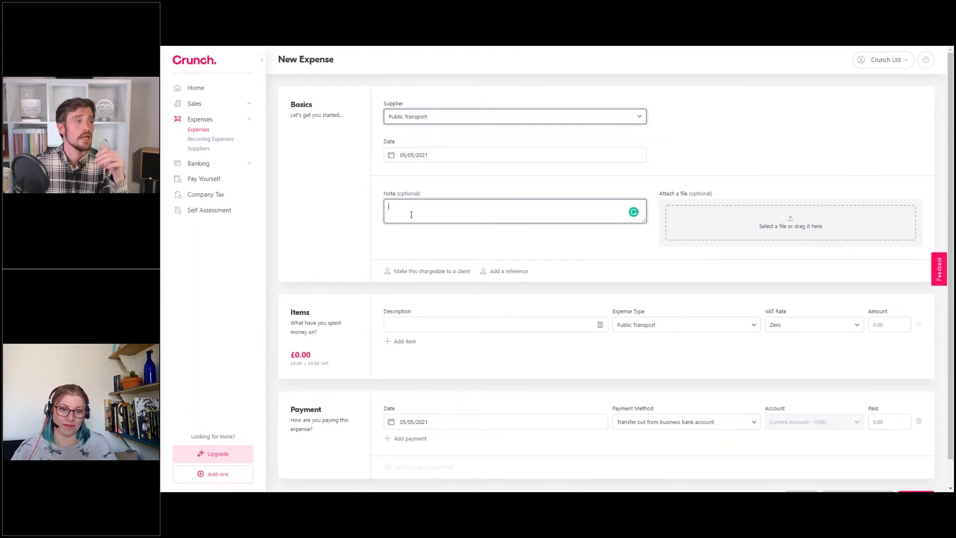
{"action": "type", "text": "TFL"}
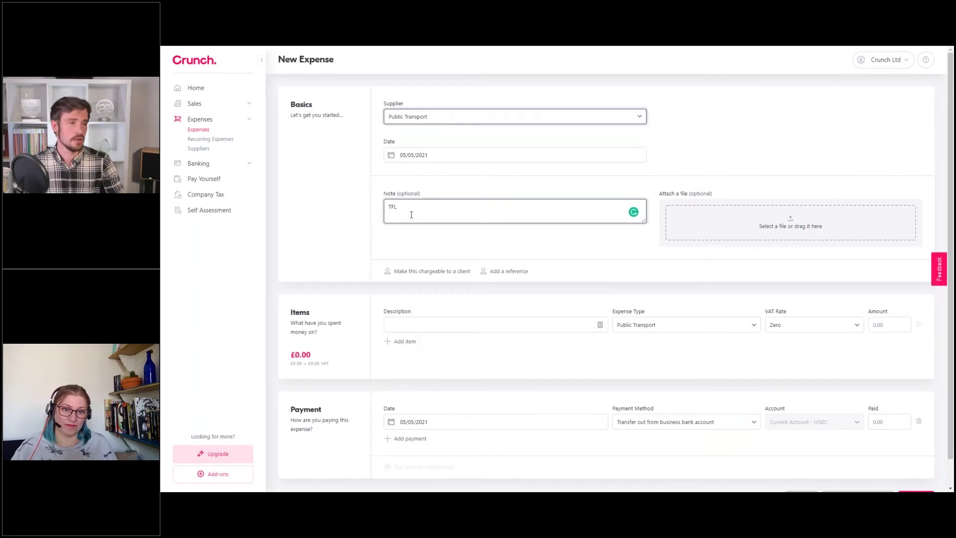
{"action": "left_click", "coordinate": [436, 187]}
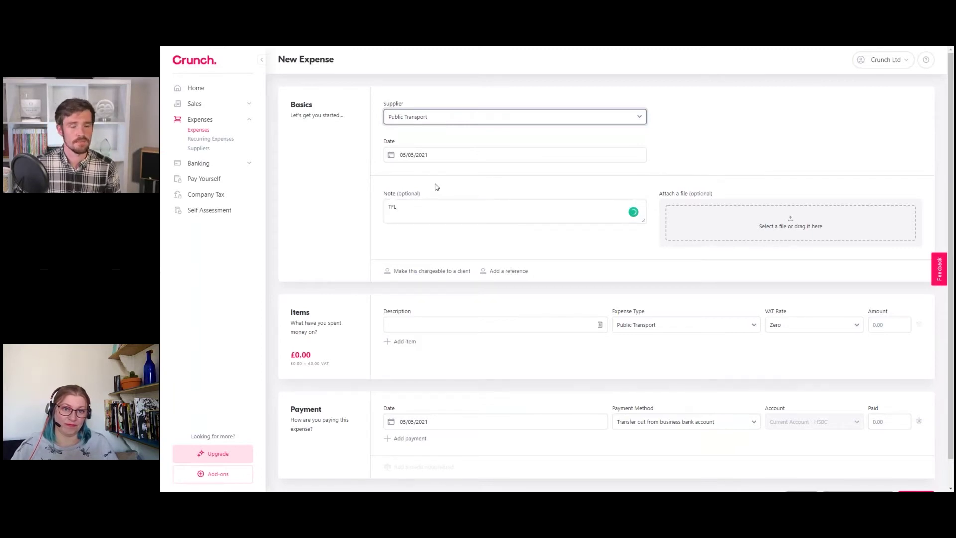
{"action": "left_click_drag", "start_coordinate": [398, 209], "coordinate": [389, 208]}
{"action": "left_click", "coordinate": [453, 192]}
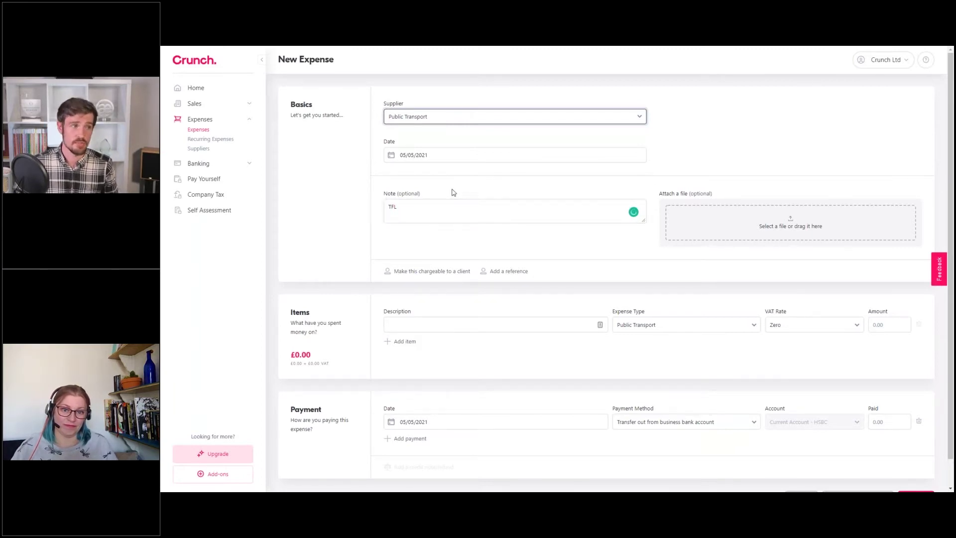
{"action": "left_click", "coordinate": [421, 210]}
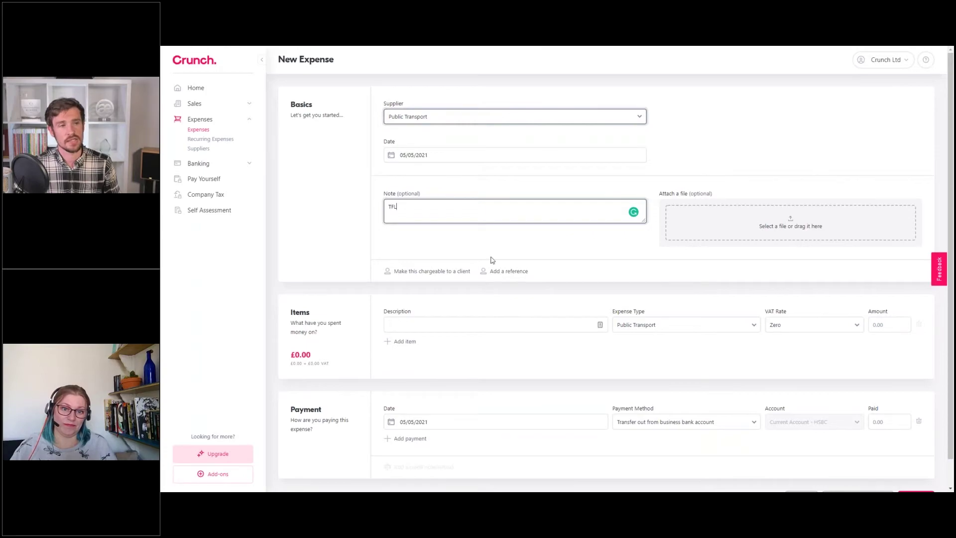
Add a reference reading 'London' to the expense
{"action": "left_click", "coordinate": [497, 271]}
{"action": "left_click", "coordinate": [435, 275]}
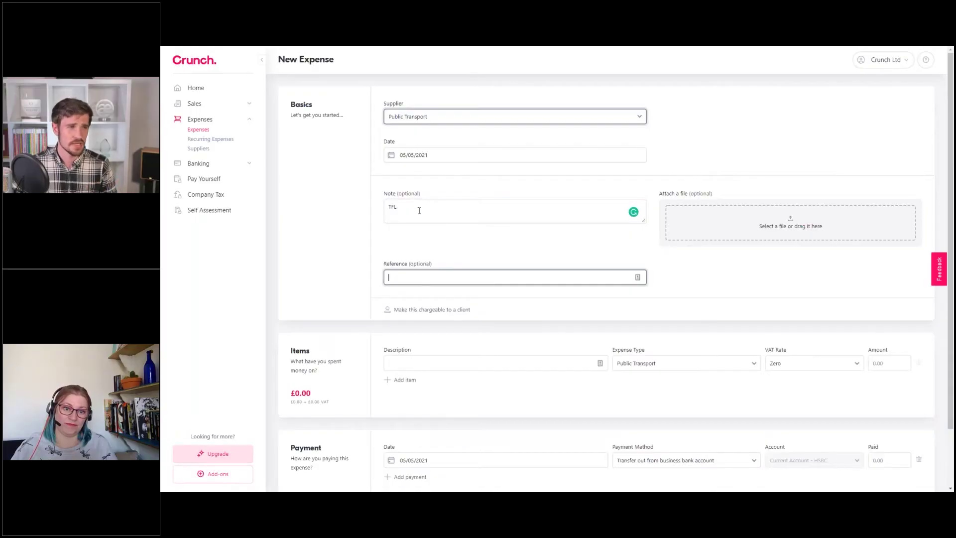
{"action": "left_click", "coordinate": [412, 210]}
{"action": "left_click", "coordinate": [409, 277]}
{"action": "type", "text": "London"}
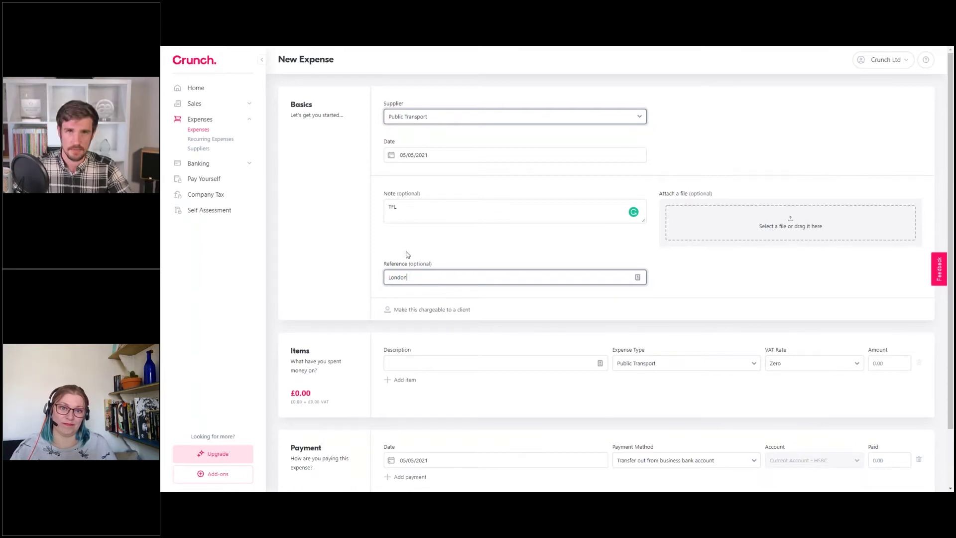
{"action": "left_click", "coordinate": [408, 211]}
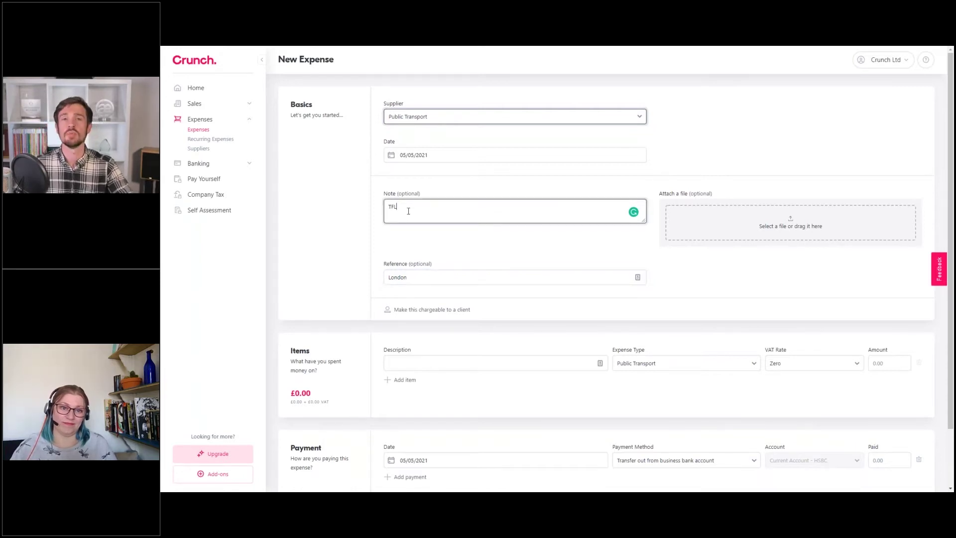
{"action": "left_click", "coordinate": [414, 275]}
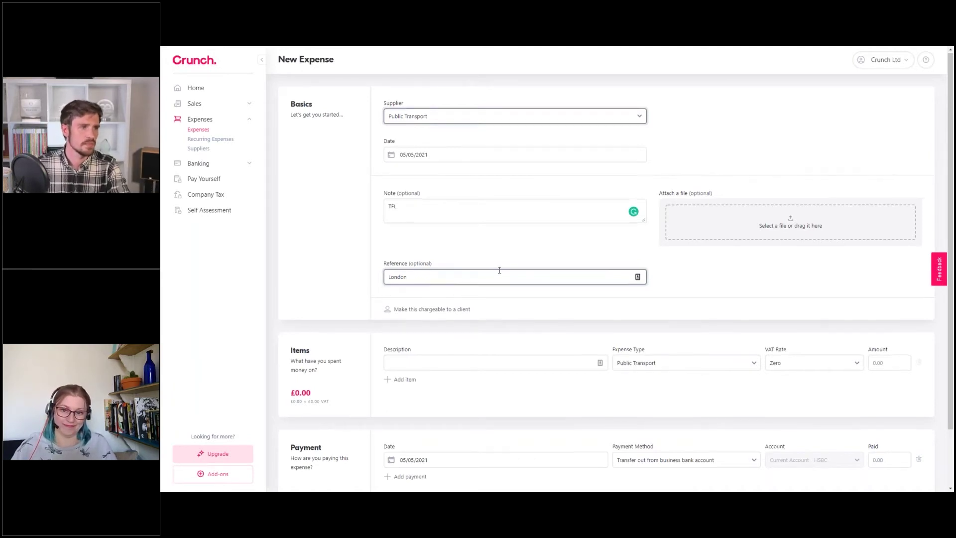
{"action": "scroll", "coordinate": [499, 271], "scroll_direction": "down", "scroll_amount": 2}
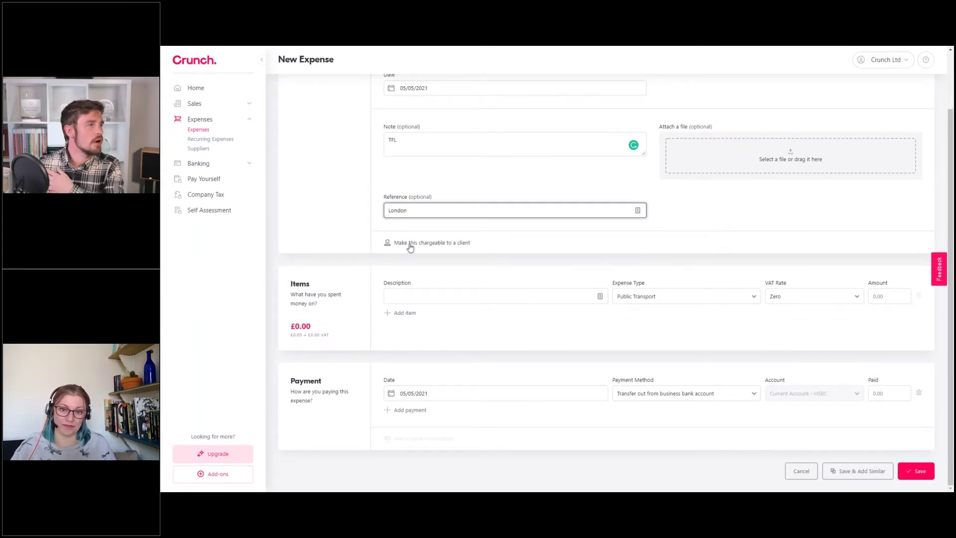
{"action": "scroll", "coordinate": [409, 247], "scroll_direction": "up", "scroll_amount": 2}
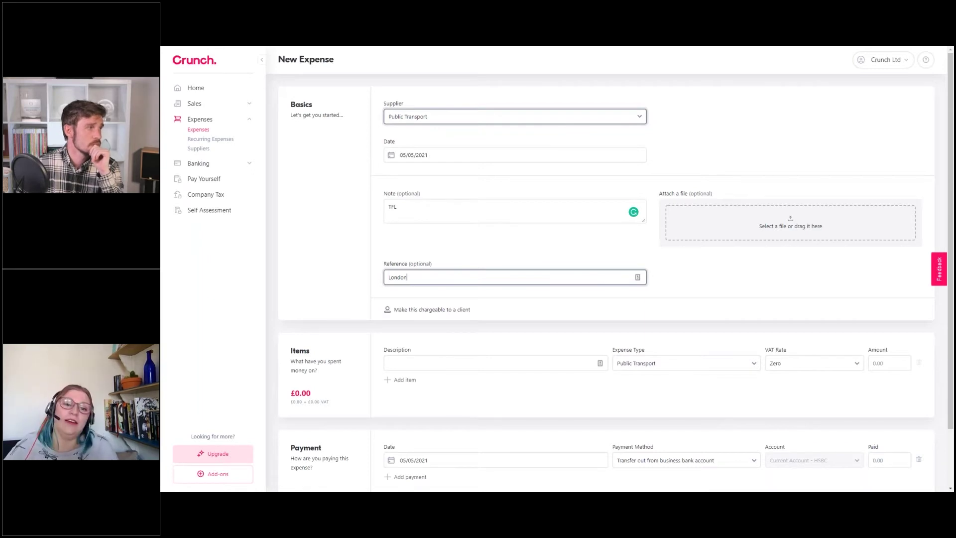
Mark the expense chargeable and pick E-Crunch Ltd in the Charge to dropdown
{"action": "left_click", "coordinate": [431, 310]}
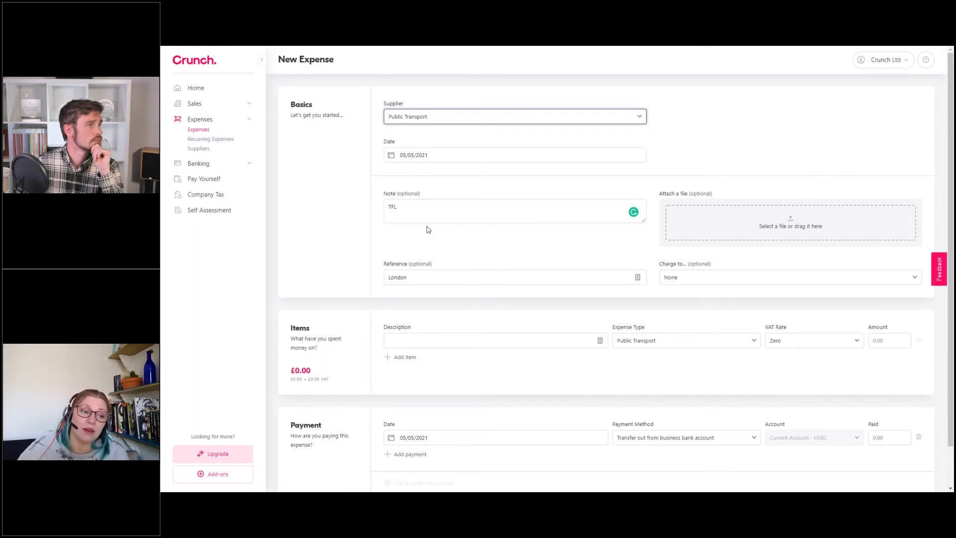
{"action": "left_click", "coordinate": [687, 282]}
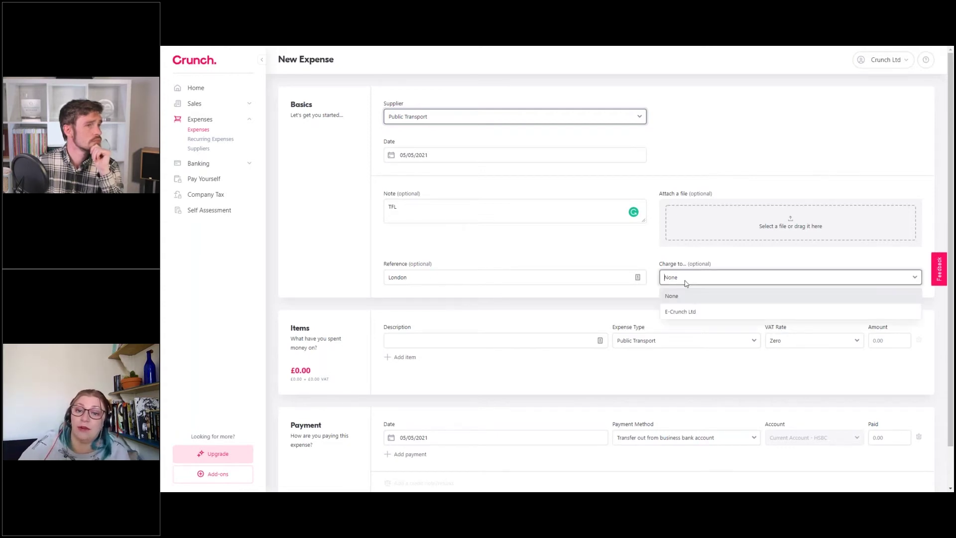
{"action": "left_click", "coordinate": [680, 312]}
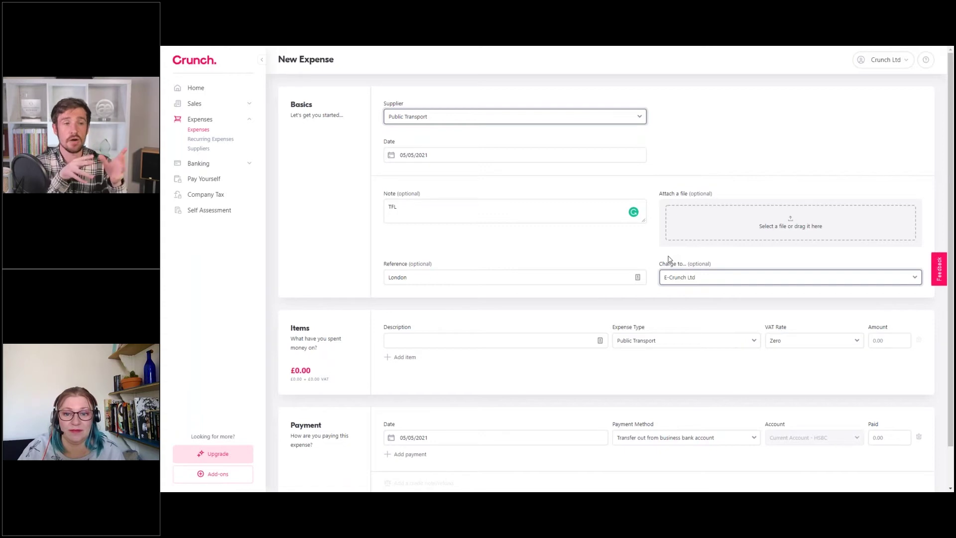
{"action": "left_click", "coordinate": [722, 280]}
{"action": "left_click", "coordinate": [677, 297]}
{"action": "left_click", "coordinate": [681, 255]}
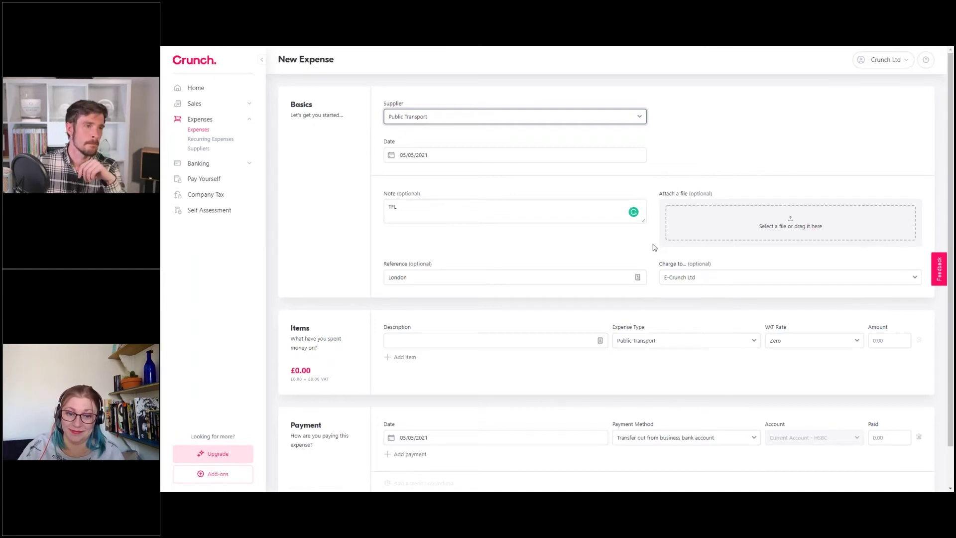
{"action": "scroll", "coordinate": [653, 244], "scroll_direction": "down", "scroll_amount": 1}
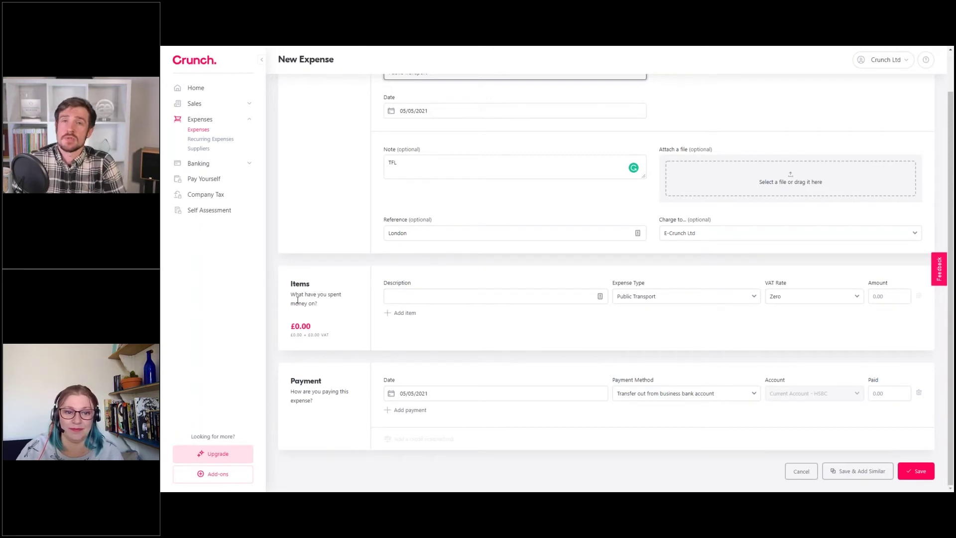
Enter 'Train Ticket' as the item description, then return to the Basics section
{"action": "left_click", "coordinate": [395, 298]}
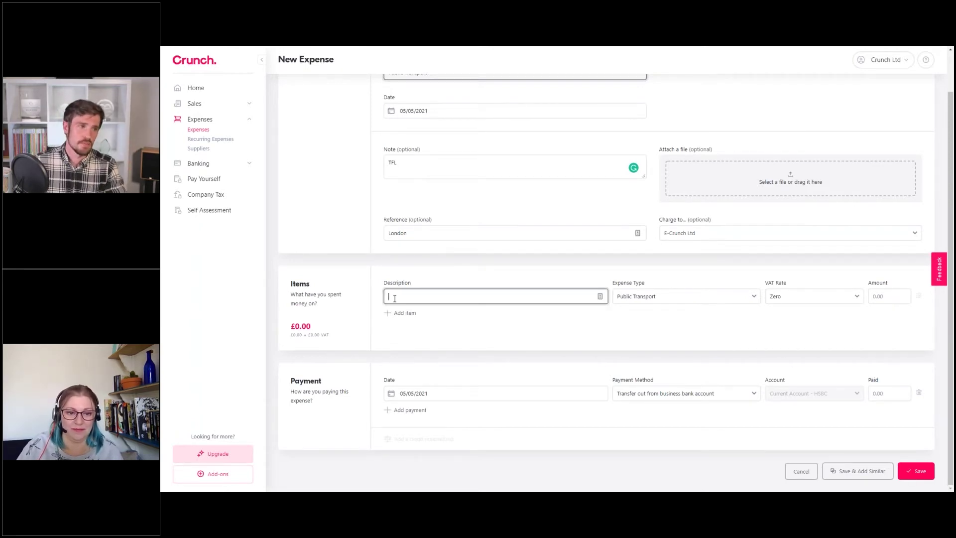
{"action": "type", "text": "Train Ticket"}
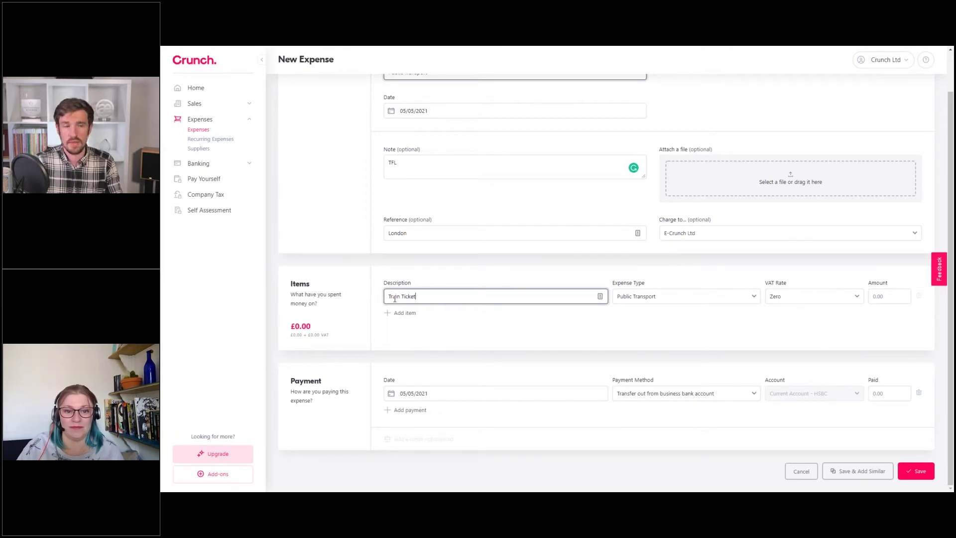
{"action": "left_click", "coordinate": [567, 278]}
{"action": "scroll", "coordinate": [633, 303], "scroll_direction": "up", "scroll_amount": 1}
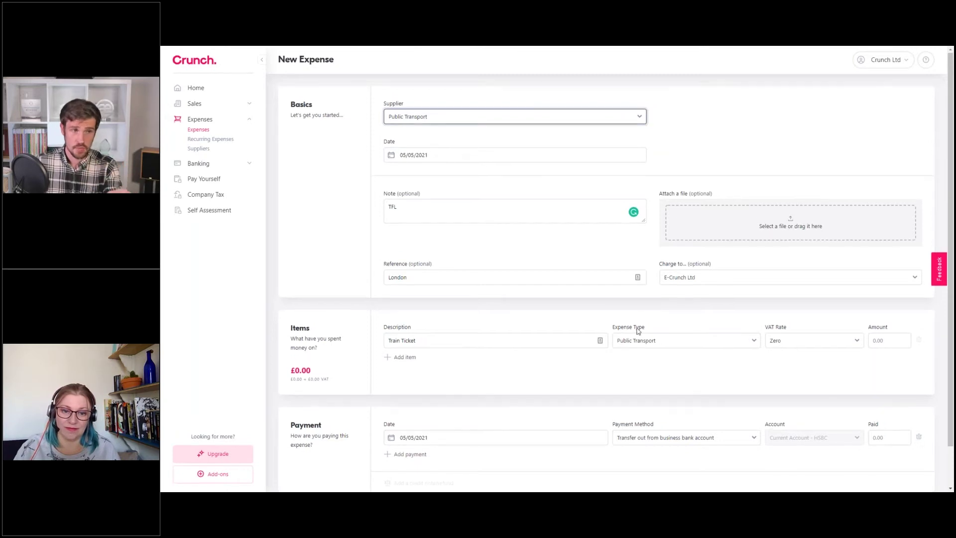
Try Adobe and Public Transport as the supplier, settling on Adobe
{"action": "left_click", "coordinate": [426, 117]}
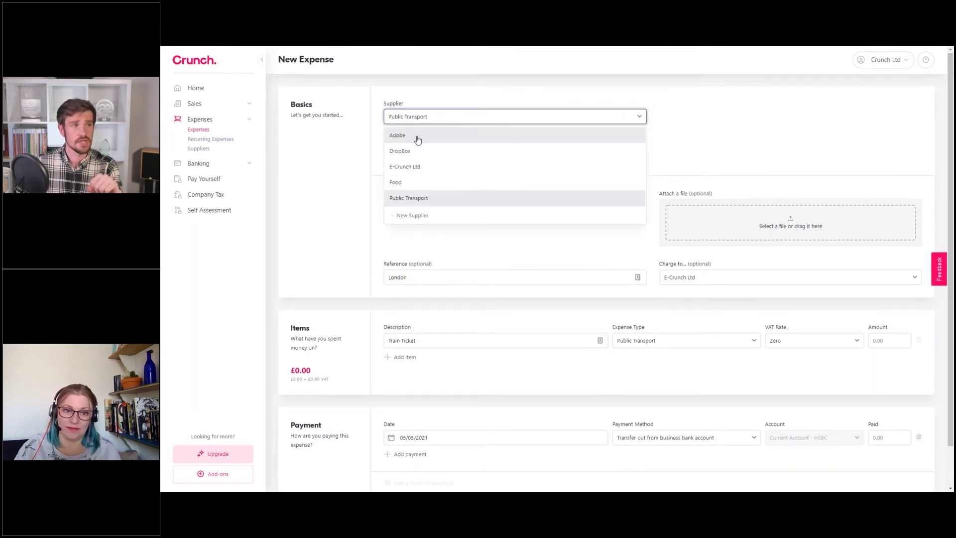
{"action": "left_click", "coordinate": [417, 140]}
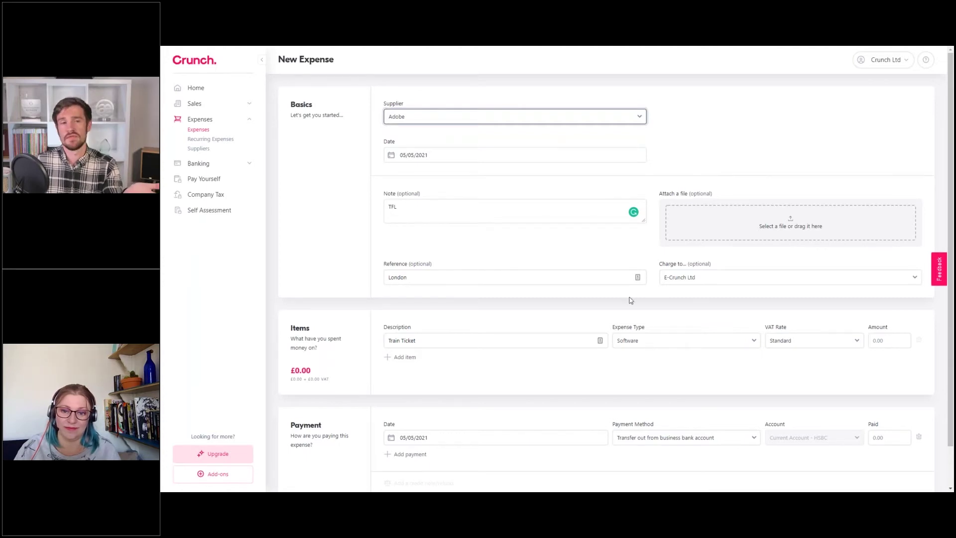
{"action": "left_click", "coordinate": [461, 117]}
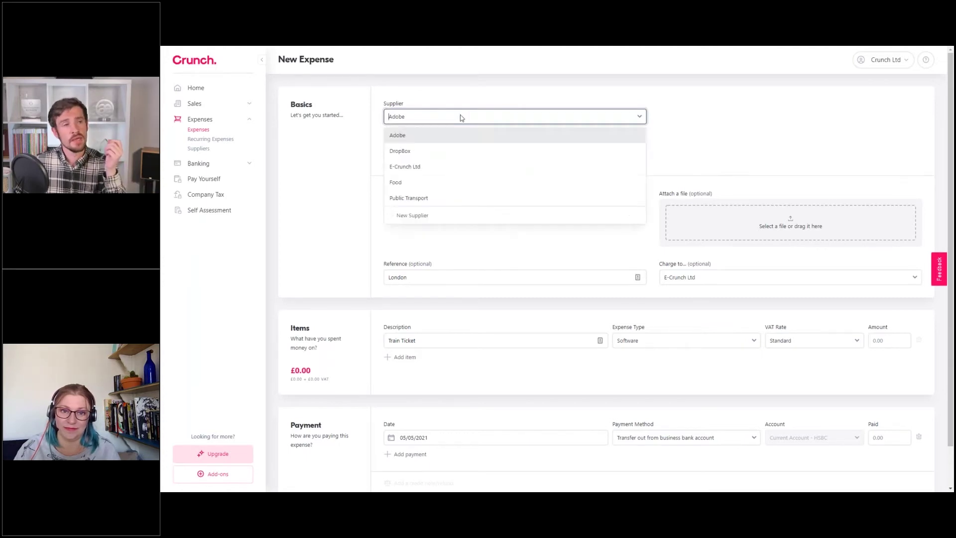
{"action": "left_click", "coordinate": [450, 198]}
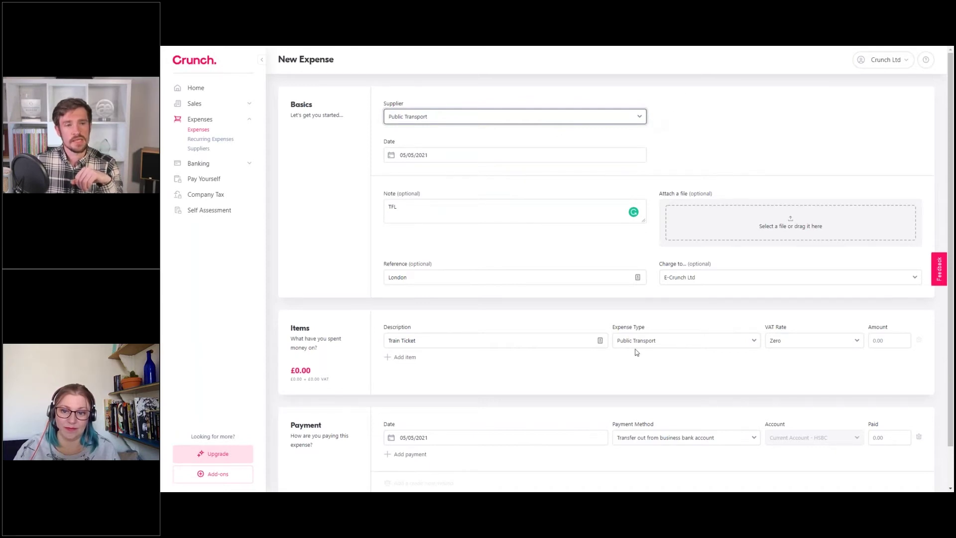
{"action": "left_click", "coordinate": [658, 348]}
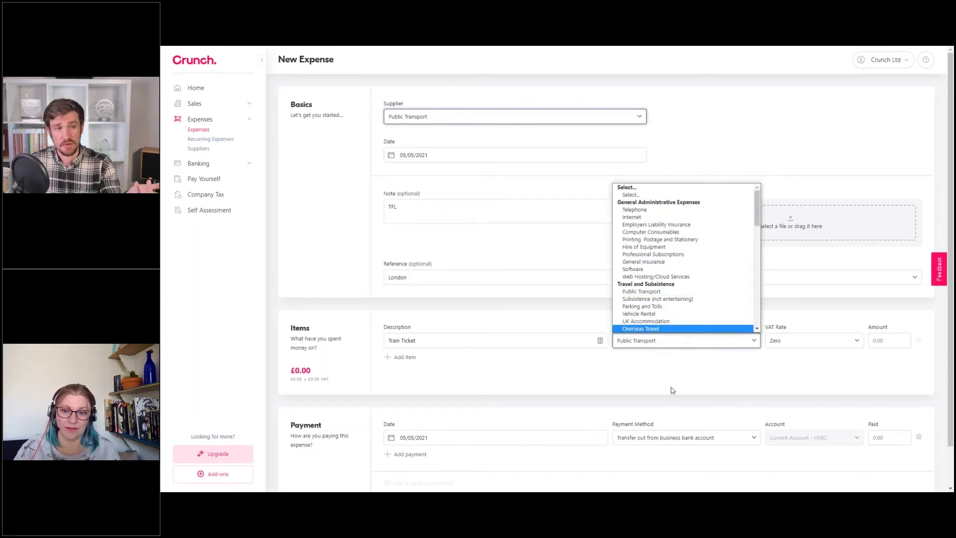
{"action": "left_click", "coordinate": [471, 120]}
{"action": "left_click", "coordinate": [416, 135]}
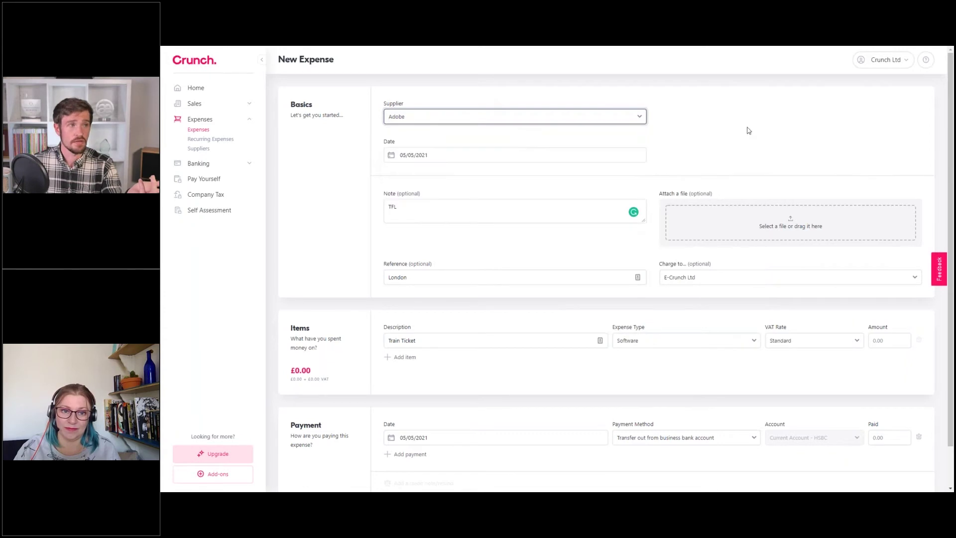
Try Professional Subscriptions, then keep Software as expense type with Standard VAT
{"action": "left_click", "coordinate": [662, 346]}
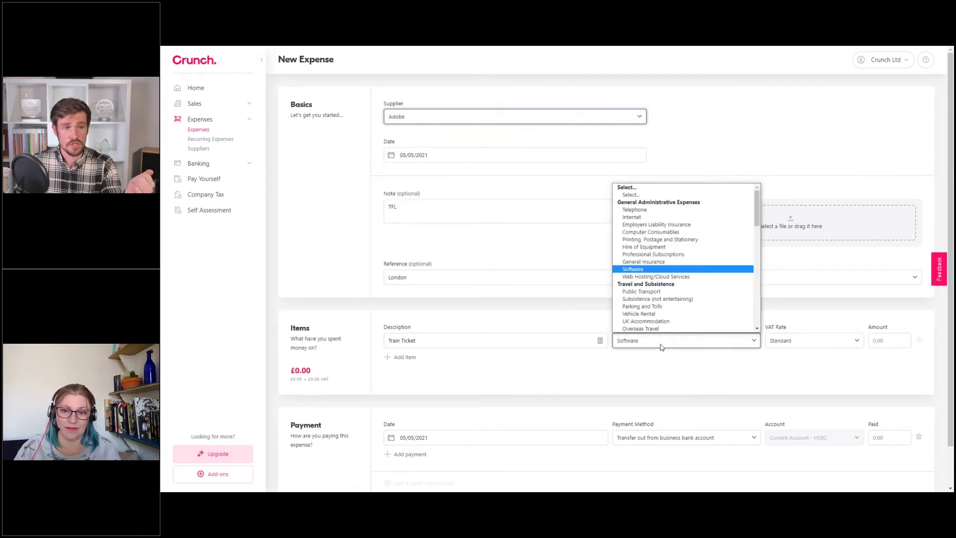
{"action": "left_click", "coordinate": [652, 255]}
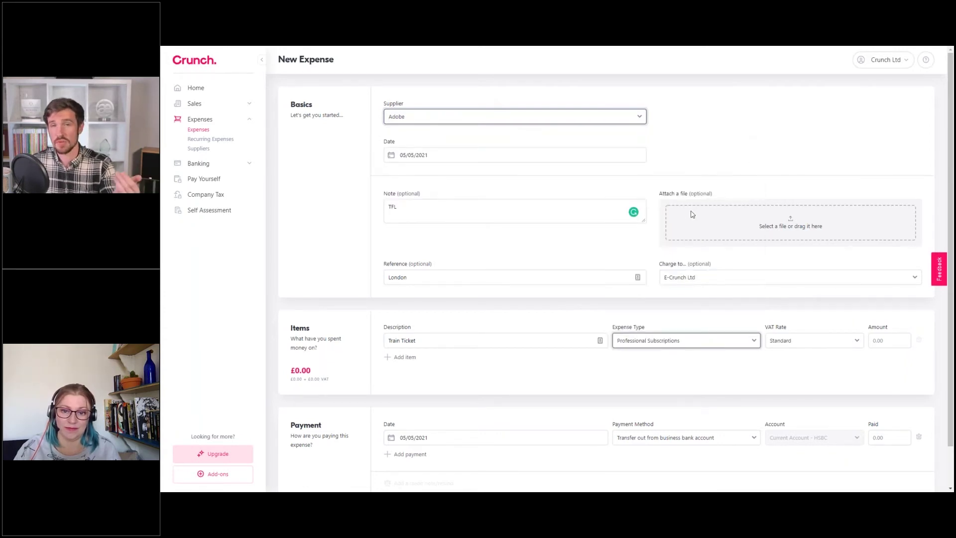
{"action": "left_click", "coordinate": [654, 341]}
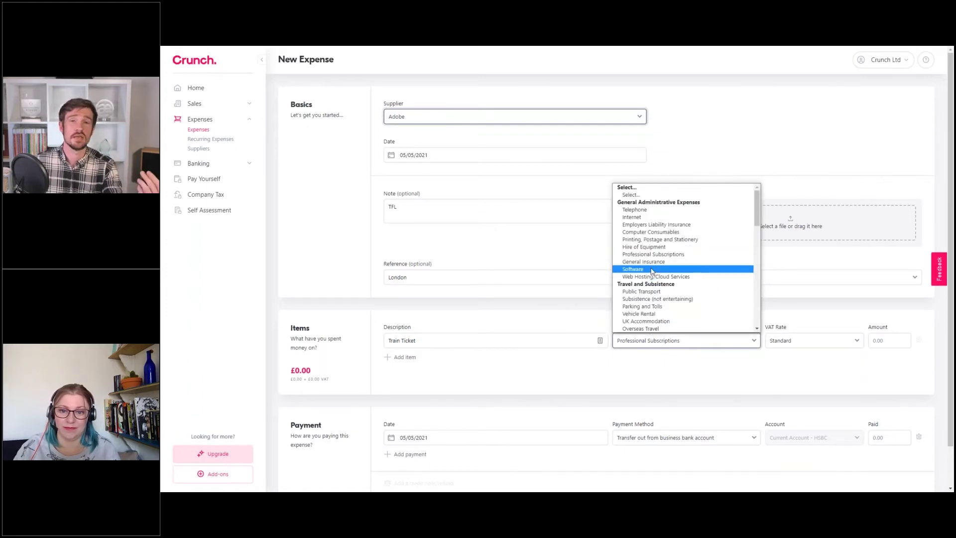
{"action": "left_click", "coordinate": [651, 270]}
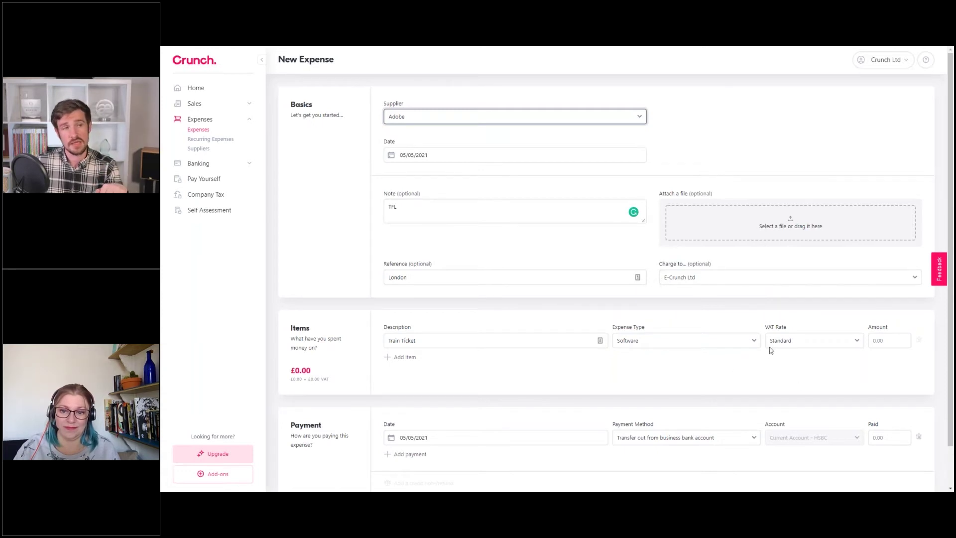
{"action": "left_click", "coordinate": [781, 340]}
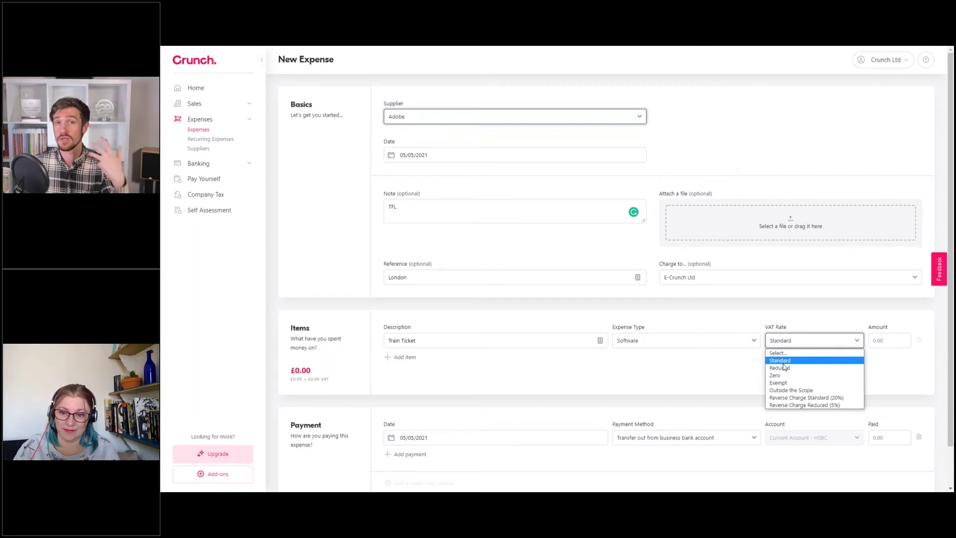
{"action": "left_click", "coordinate": [781, 325]}
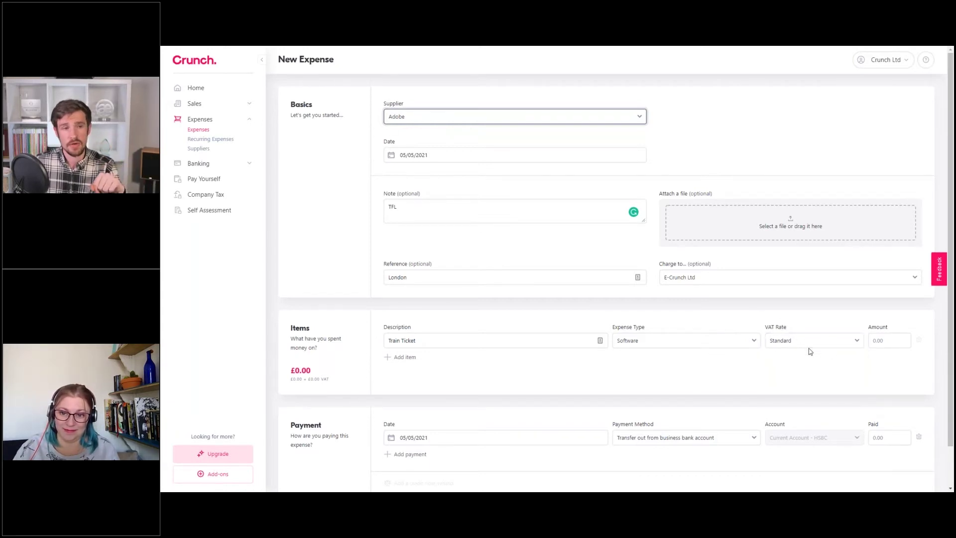
{"action": "left_click", "coordinate": [496, 119]}
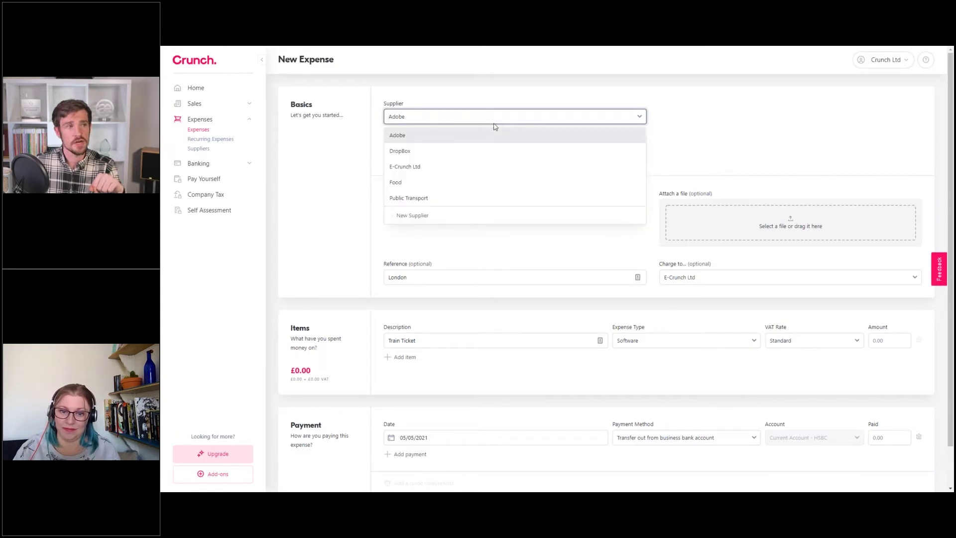
Switch the supplier back to Public Transport and set the item's expense type to Vehicle Rental
{"action": "left_click", "coordinate": [423, 199]}
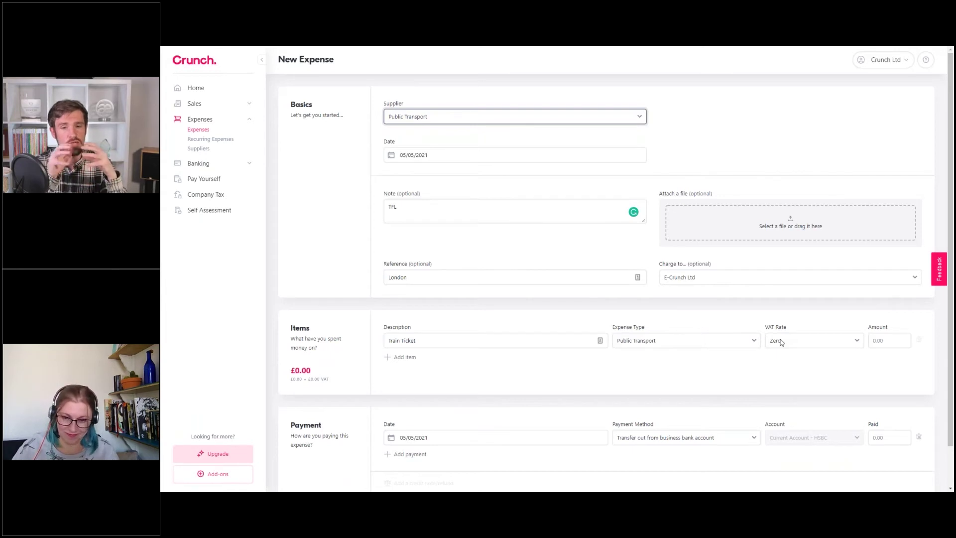
{"action": "left_click", "coordinate": [666, 343]}
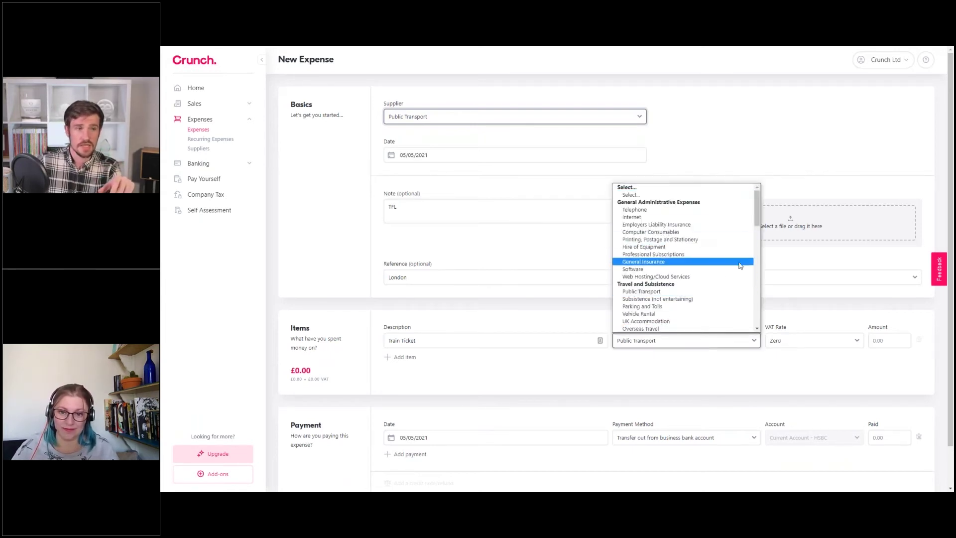
{"action": "left_click", "coordinate": [735, 118]}
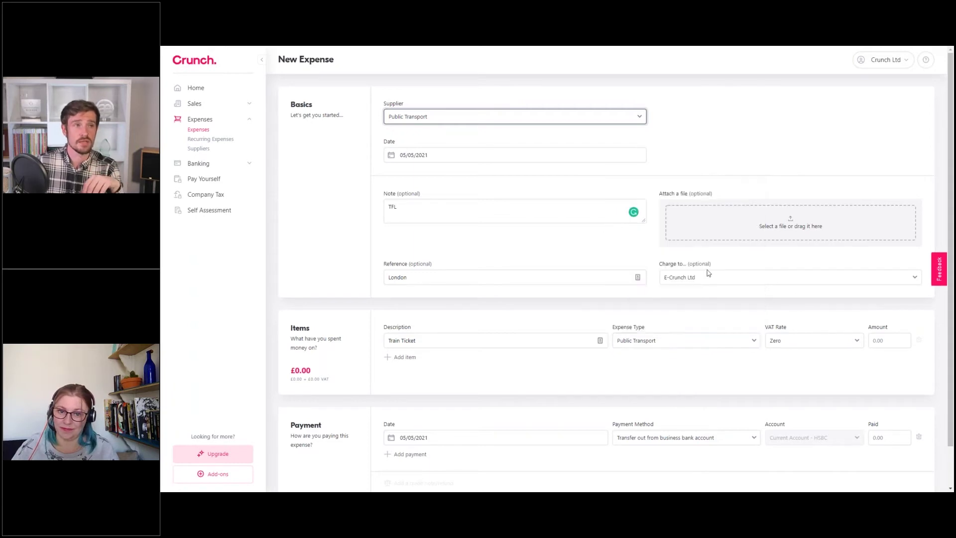
{"action": "left_click", "coordinate": [649, 347]}
{"action": "left_click", "coordinate": [656, 365]}
{"action": "left_click", "coordinate": [406, 118]}
{"action": "left_click", "coordinate": [405, 118]}
{"action": "left_click", "coordinate": [648, 347]}
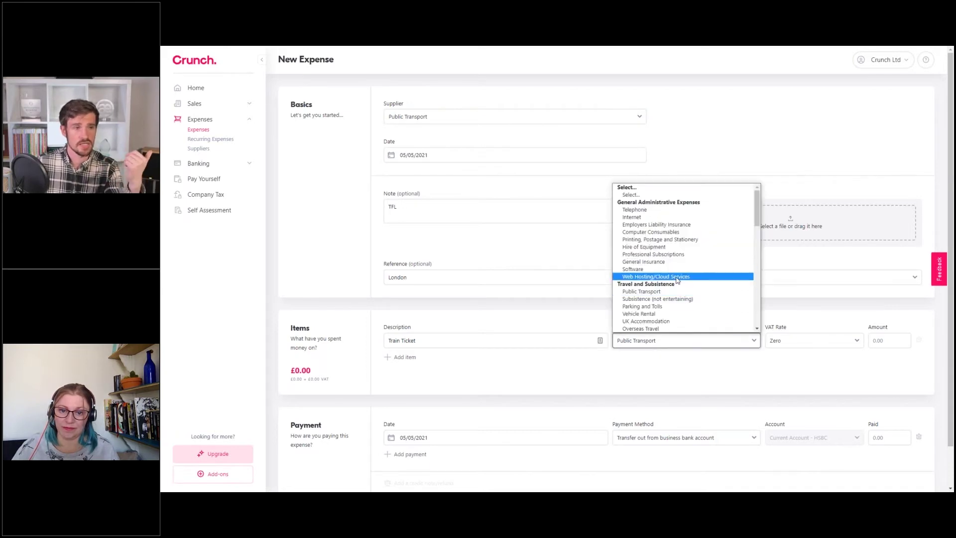
{"action": "left_click", "coordinate": [658, 314]}
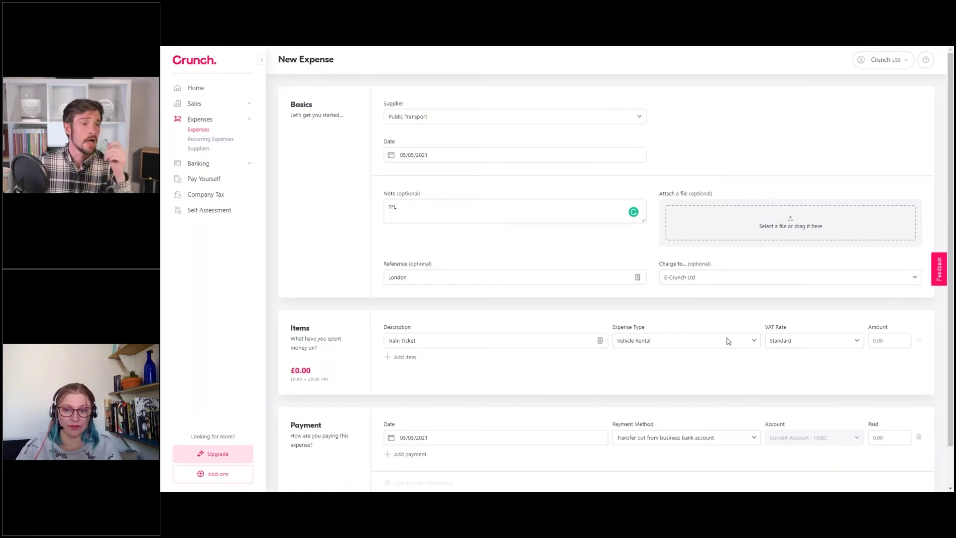
{"action": "left_click", "coordinate": [479, 118]}
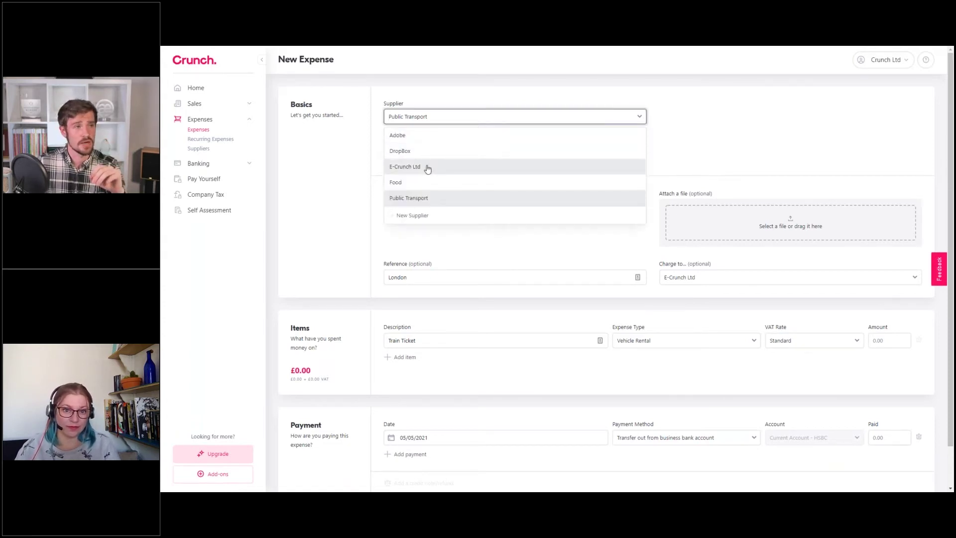
Choose Food as supplier and, after trying Reduced, set the item's VAT rate to Standard
{"action": "left_click", "coordinate": [406, 188]}
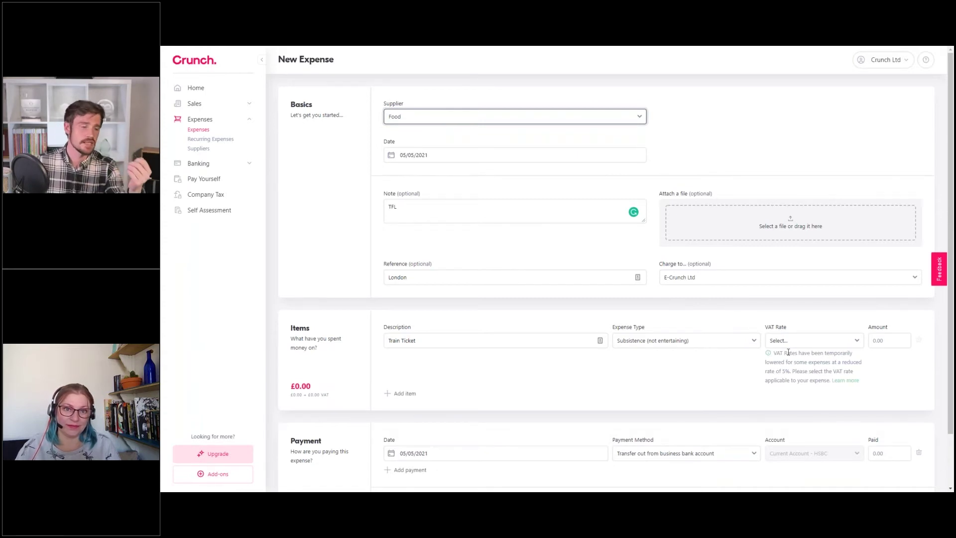
{"action": "left_click", "coordinate": [810, 339]}
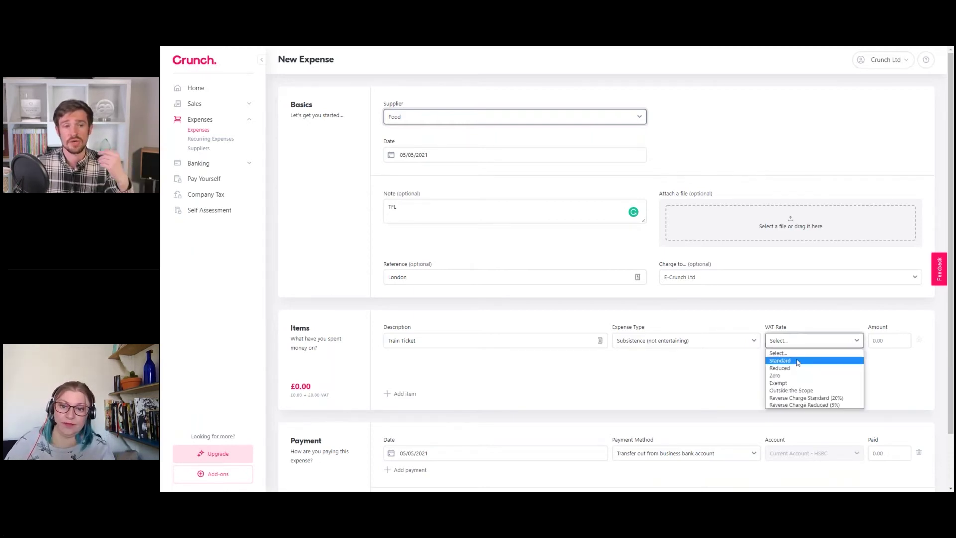
{"action": "left_click", "coordinate": [798, 367]}
{"action": "left_click", "coordinate": [792, 343]}
{"action": "left_click", "coordinate": [787, 364]}
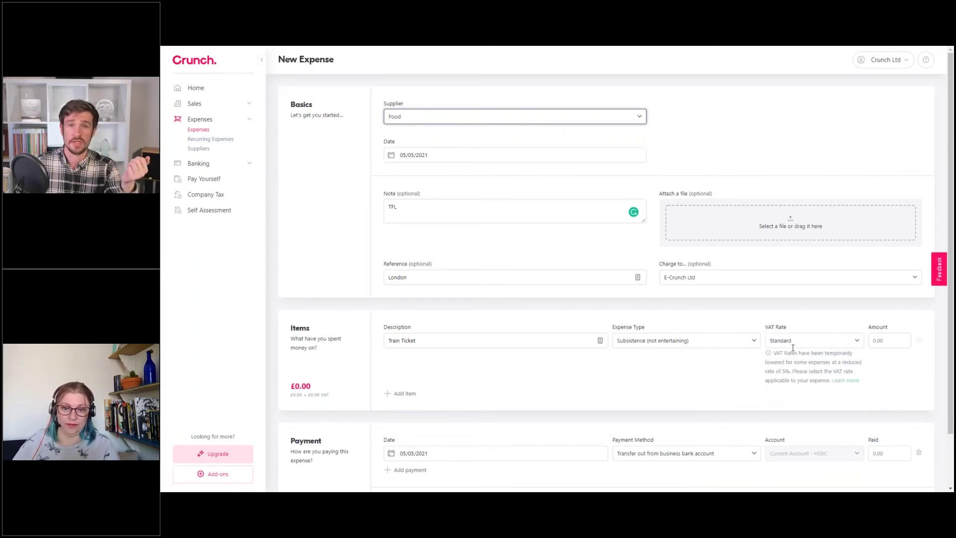
{"action": "left_click", "coordinate": [800, 342]}
{"action": "left_click", "coordinate": [797, 368]}
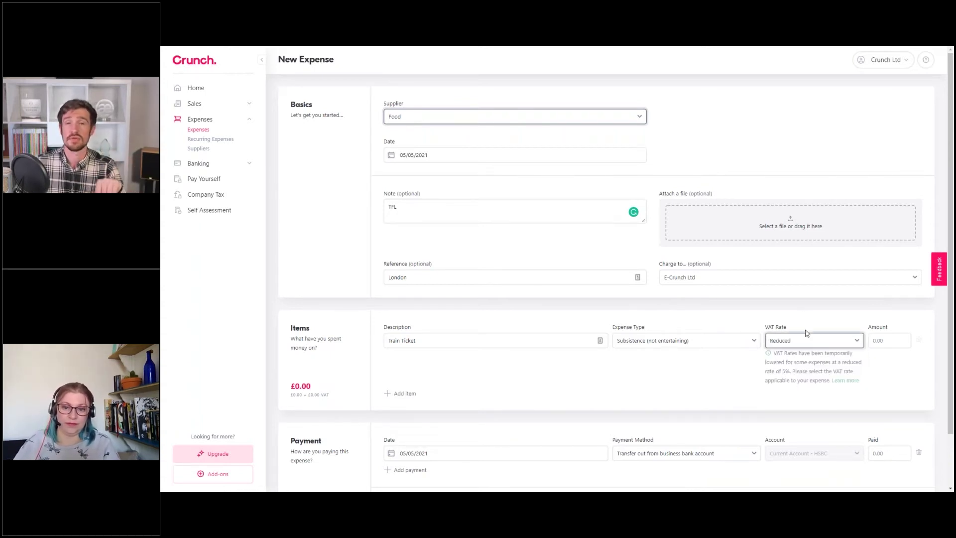
{"action": "left_click", "coordinate": [806, 342]}
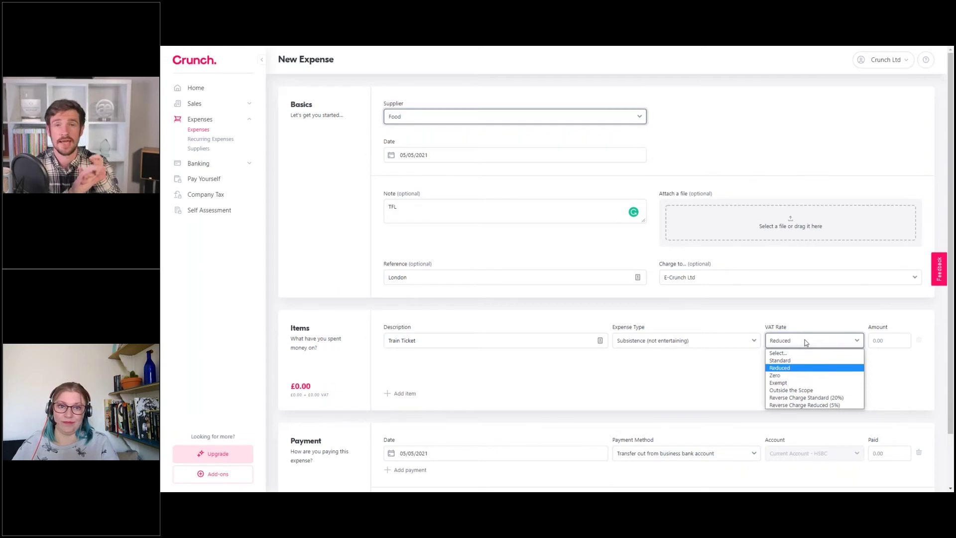
{"action": "left_click", "coordinate": [778, 361]}
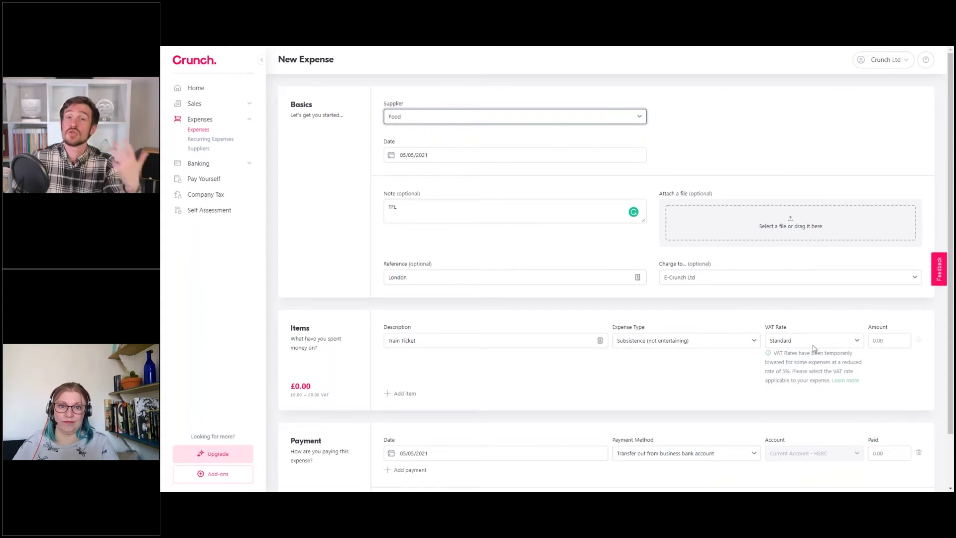
{"action": "left_click", "coordinate": [468, 119]}
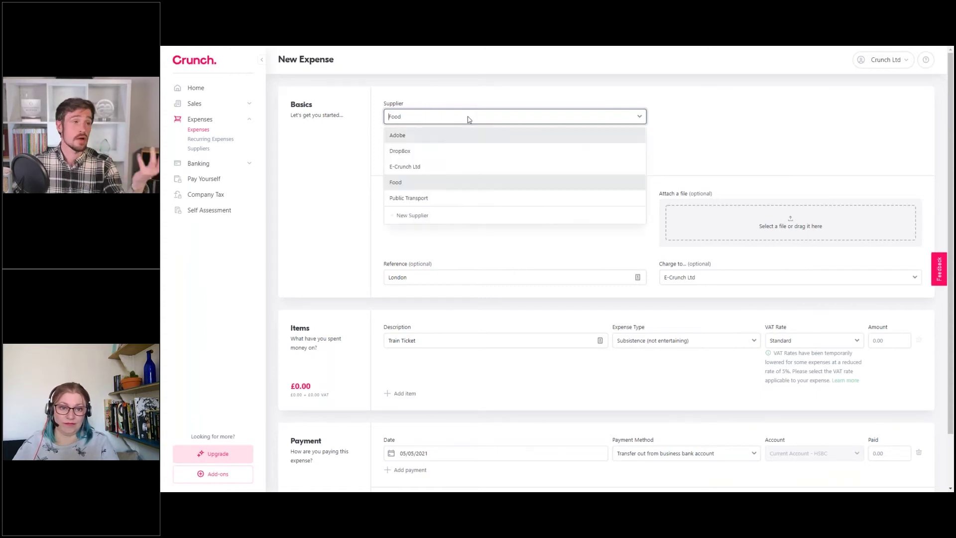
Set the supplier back to Public Transport and enter £15.10 as the Train Ticket amount
{"action": "left_click", "coordinate": [427, 196]}
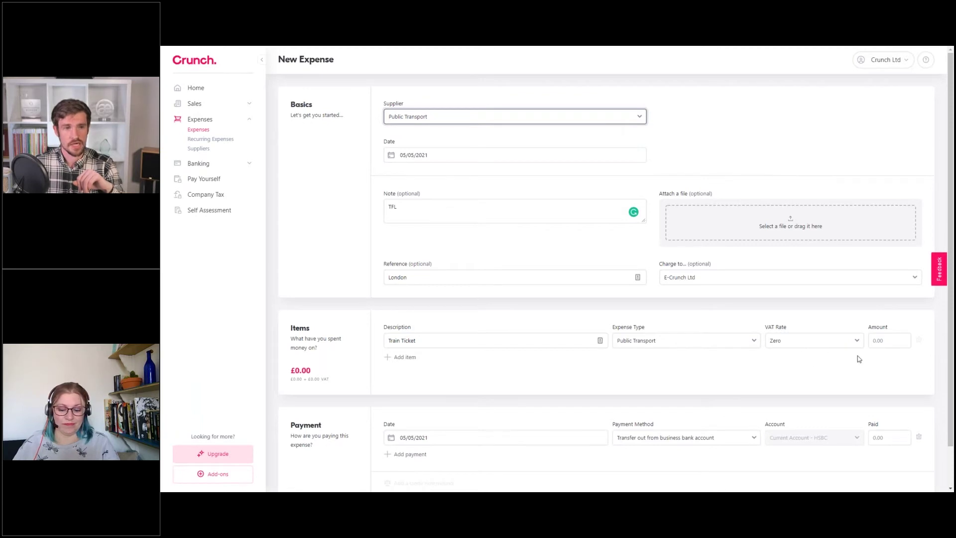
{"action": "left_click", "coordinate": [889, 341]}
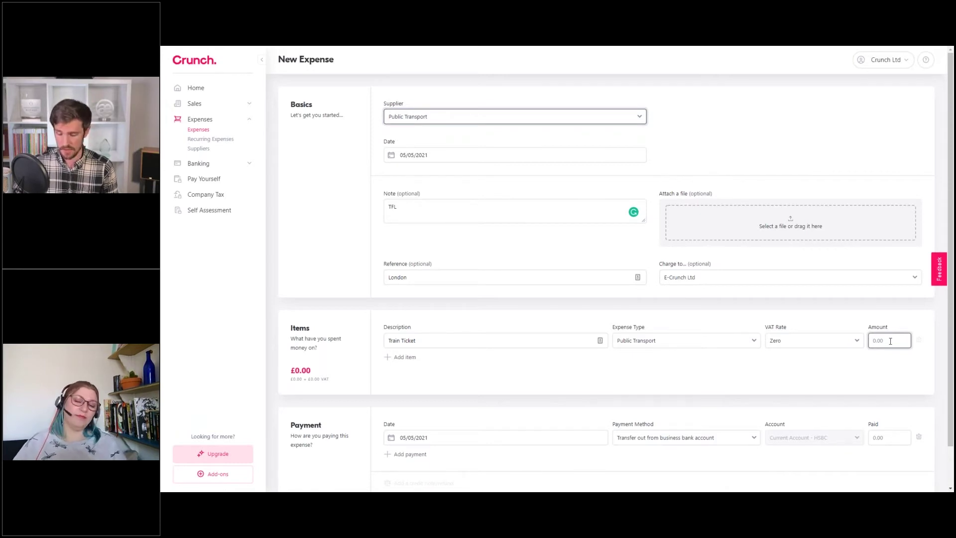
{"action": "type", "text": "15.10"}
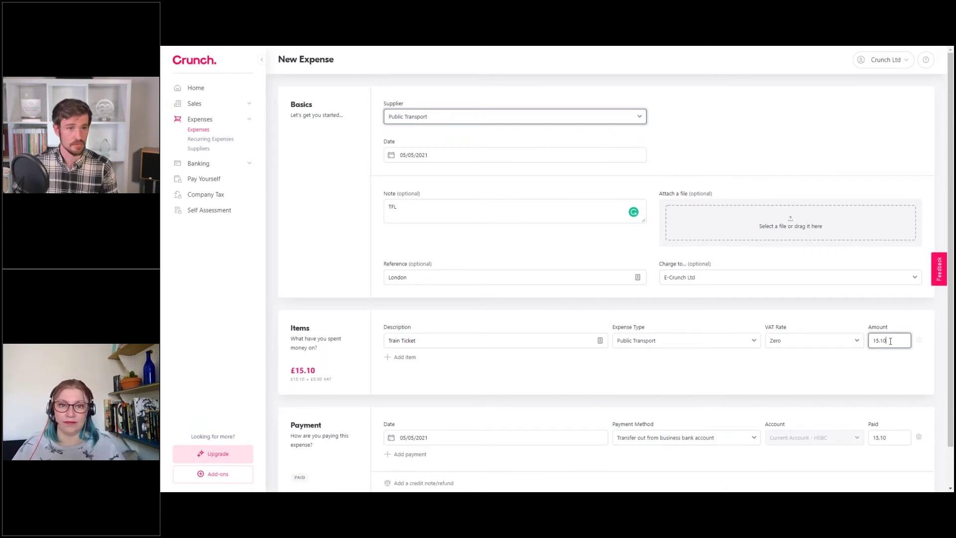
{"action": "left_click", "coordinate": [817, 310]}
{"action": "scroll", "coordinate": [363, 367], "scroll_direction": "down", "scroll_amount": 1}
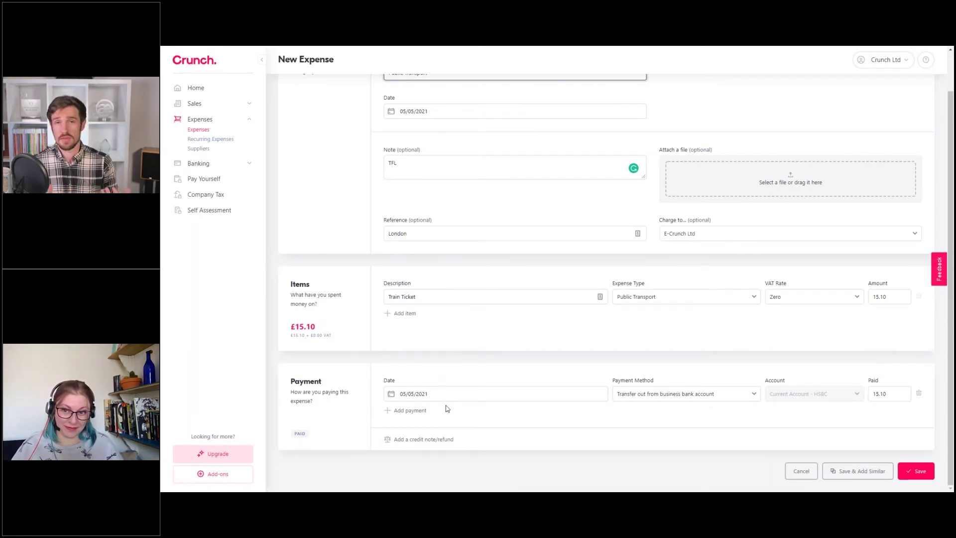
{"action": "scroll", "coordinate": [447, 409], "scroll_direction": "up", "scroll_amount": 1}
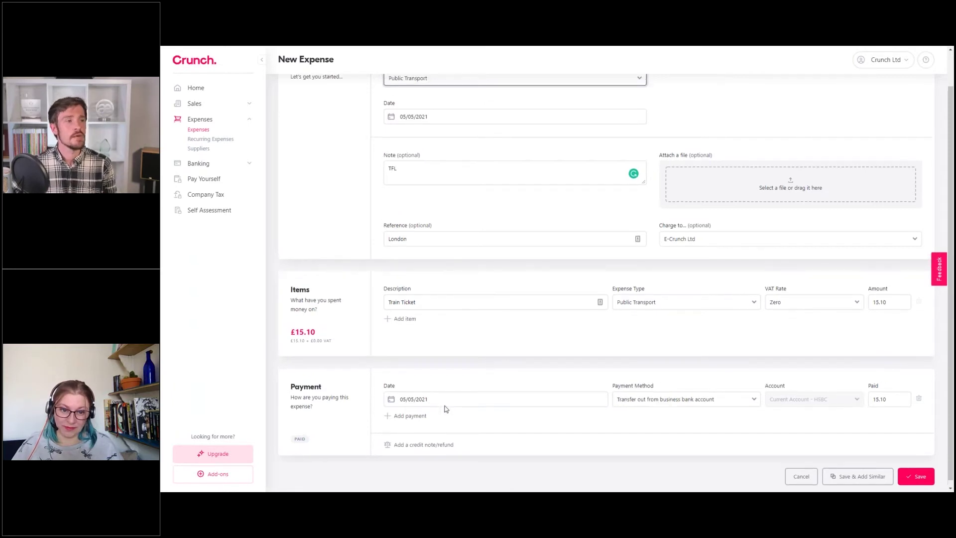
Set the expense date to 3 May 2021 in the Basics calendar
{"action": "left_click", "coordinate": [448, 435]}
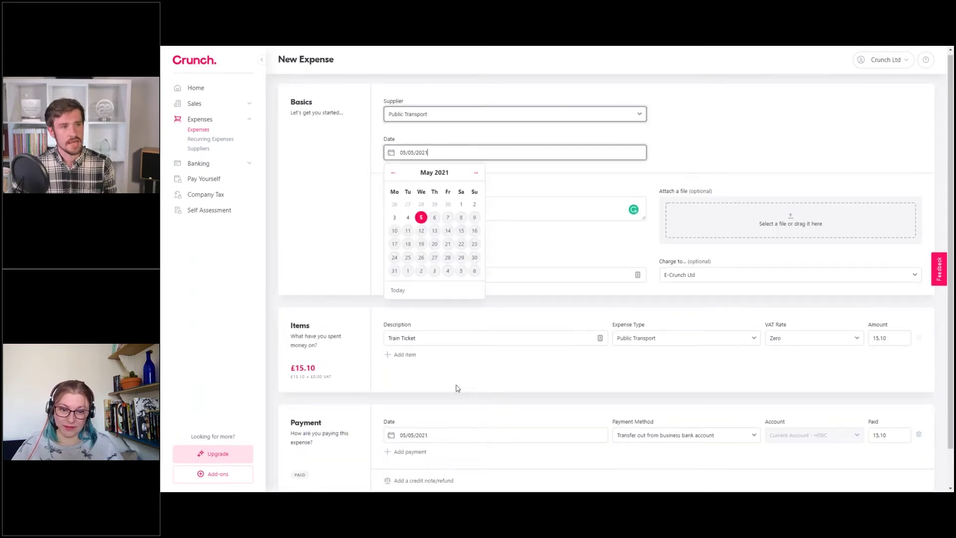
{"action": "left_click", "coordinate": [454, 435]}
{"action": "left_click", "coordinate": [698, 153]}
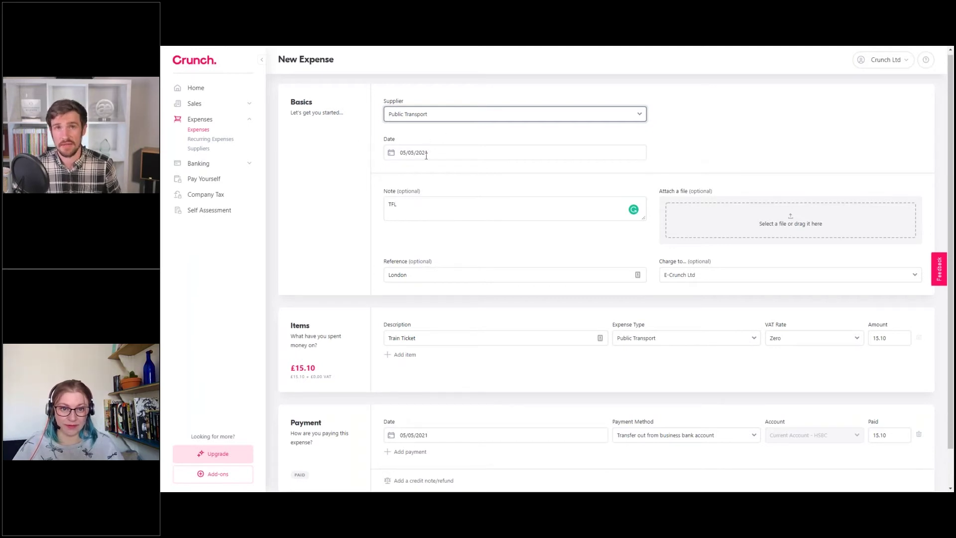
{"action": "left_click", "coordinate": [449, 432]}
{"action": "scroll", "coordinate": [449, 433], "scroll_direction": "down", "scroll_amount": 2}
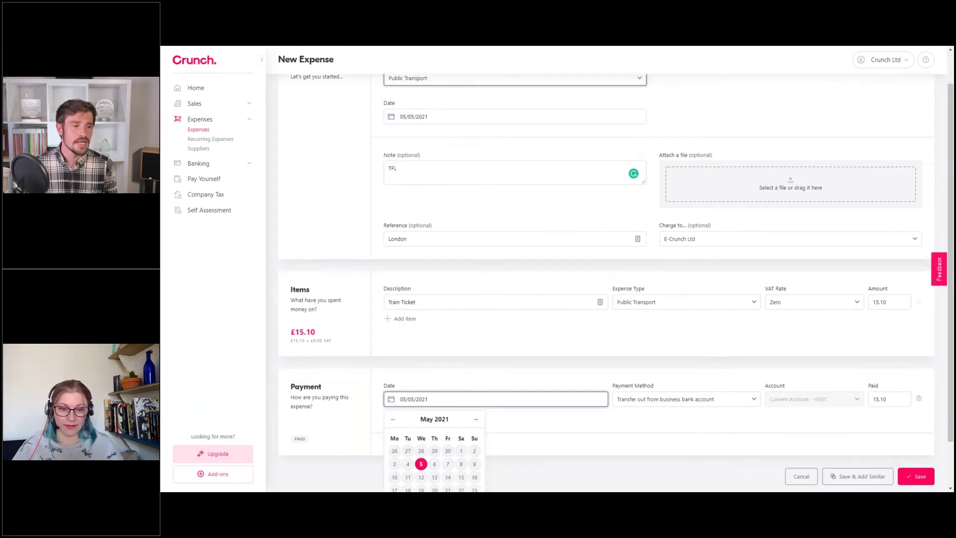
{"action": "left_click", "coordinate": [445, 362]}
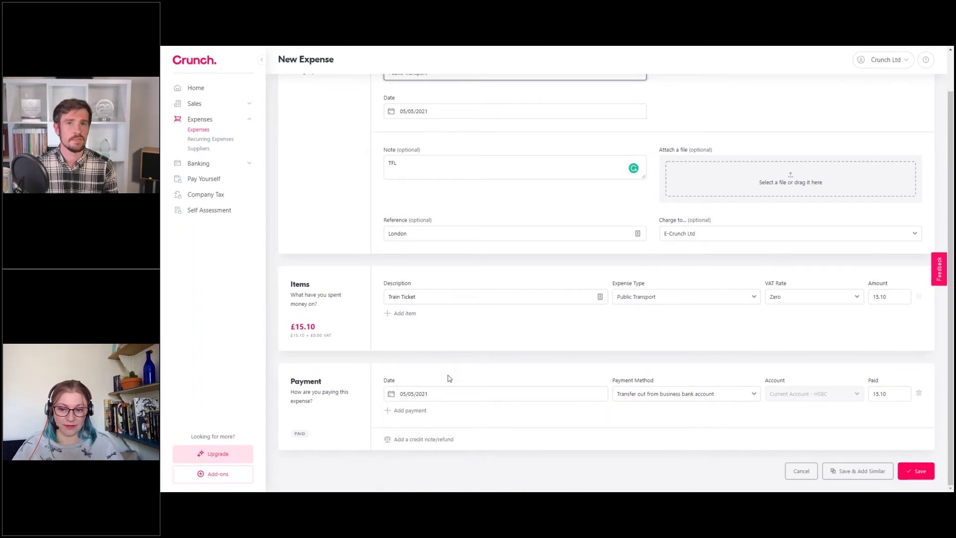
{"action": "scroll", "coordinate": [449, 377], "scroll_direction": "up", "scroll_amount": 2}
{"action": "left_click", "coordinate": [438, 154]}
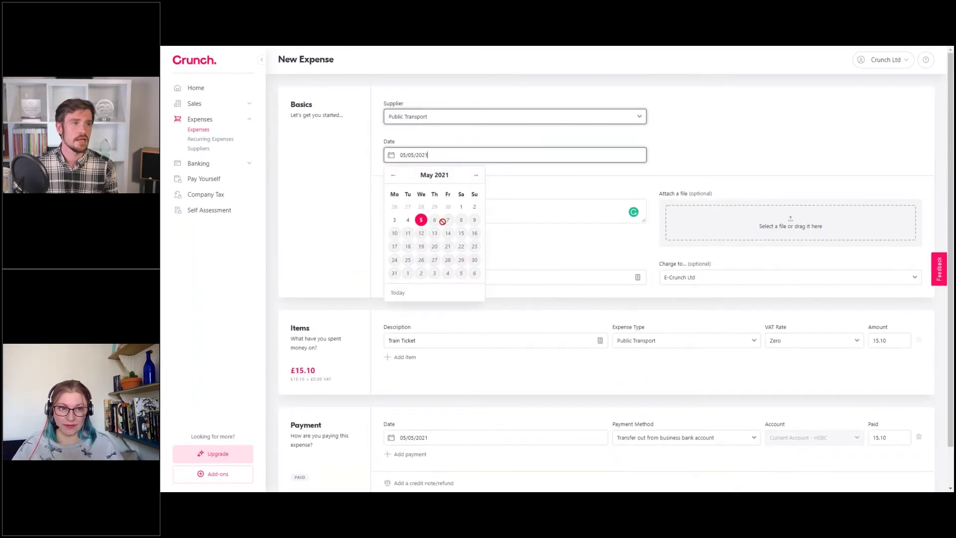
{"action": "left_click", "coordinate": [394, 219]}
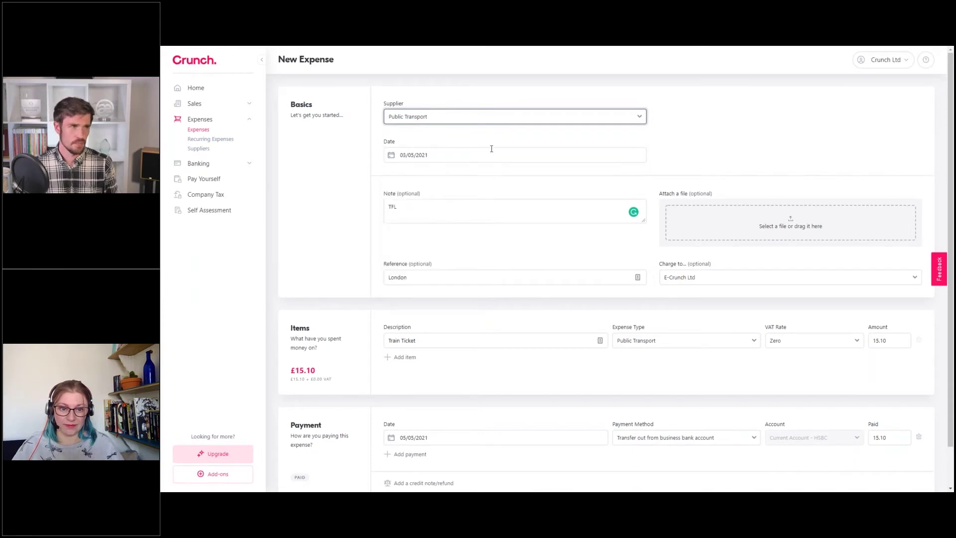
Keep the payment date at 05/05/2021 and review the available payment methods
{"action": "scroll", "coordinate": [465, 384], "scroll_direction": "down", "scroll_amount": 2}
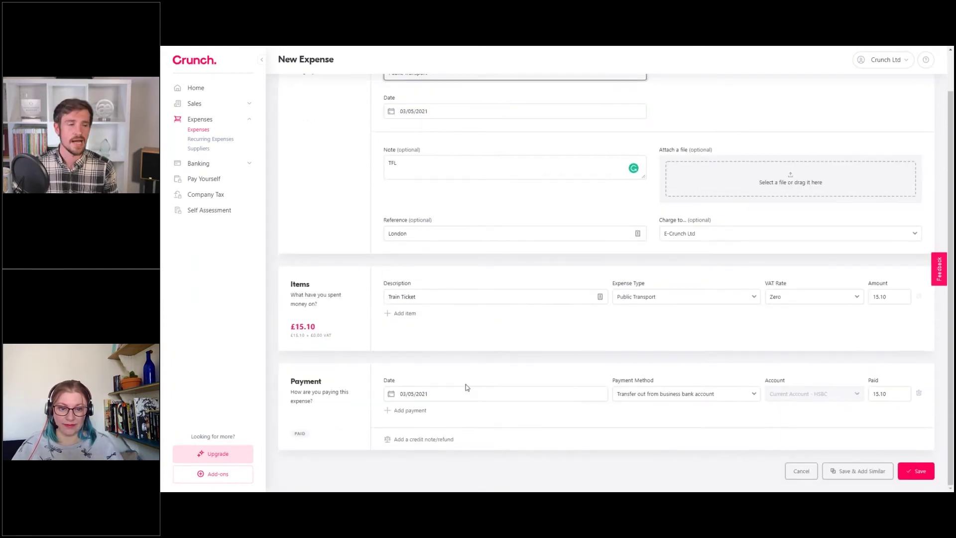
{"action": "left_click", "coordinate": [415, 396]}
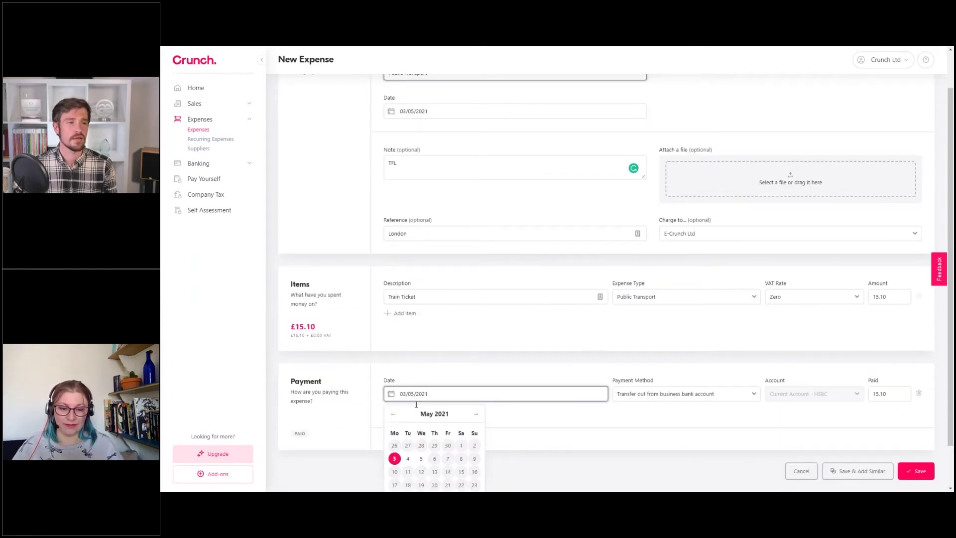
{"action": "left_click", "coordinate": [421, 456]}
{"action": "scroll", "coordinate": [382, 160], "scroll_direction": "up", "scroll_amount": 2}
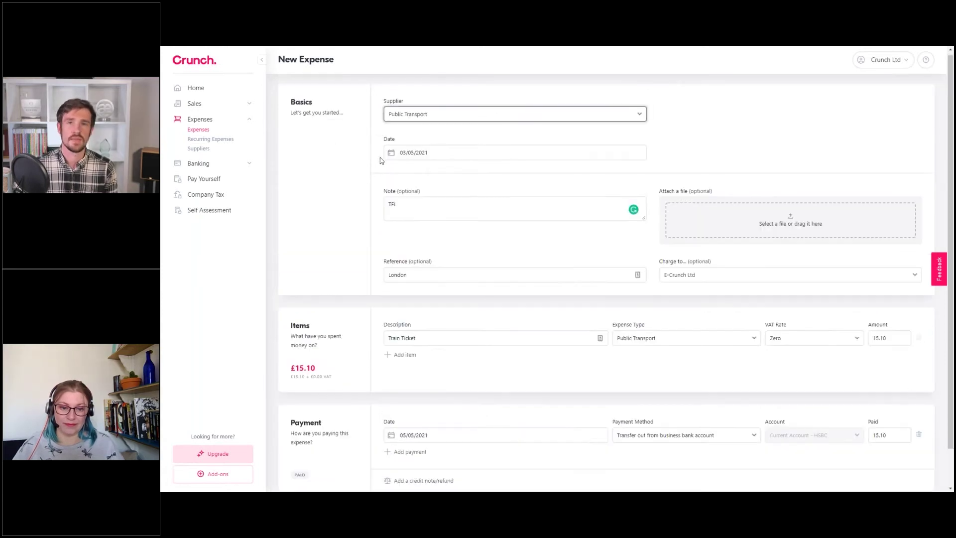
{"action": "left_click", "coordinate": [439, 155]}
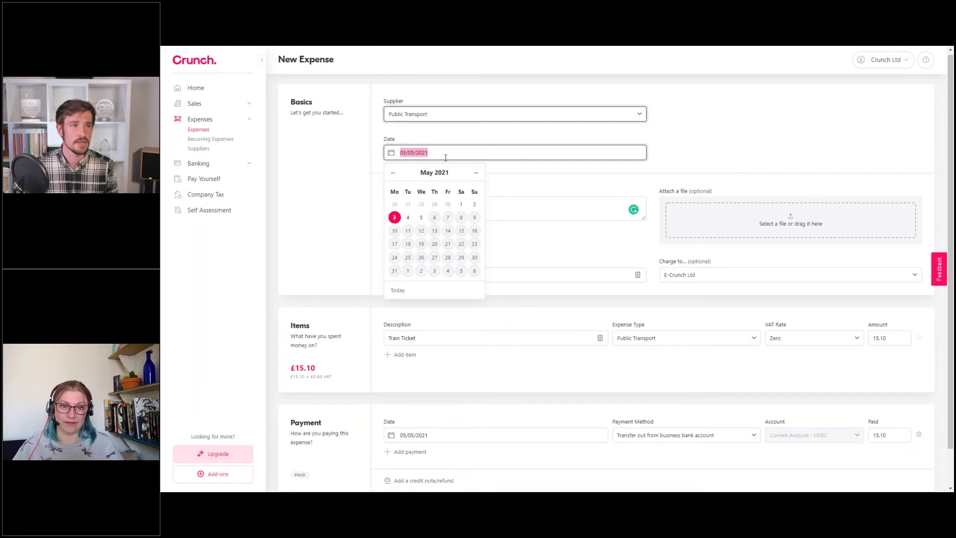
{"action": "left_click", "coordinate": [519, 153]}
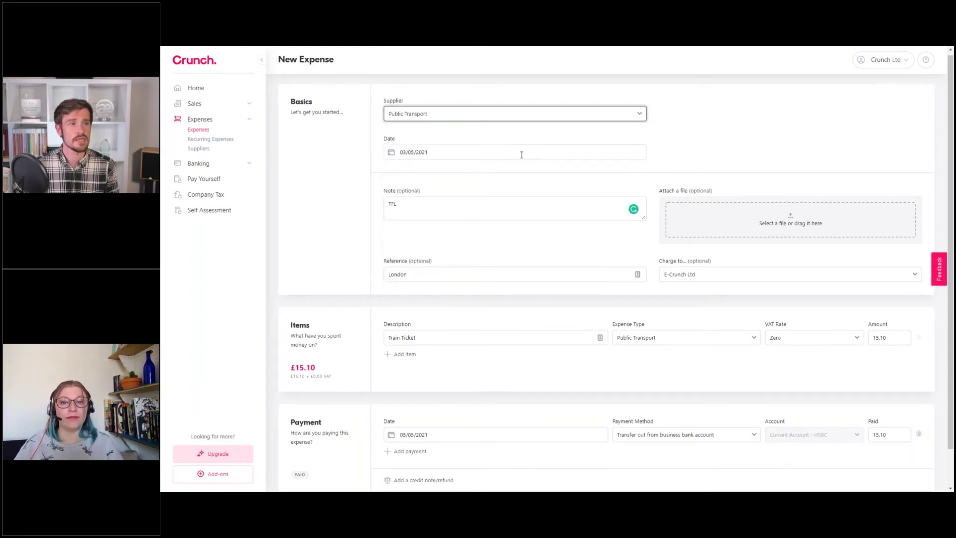
{"action": "scroll", "coordinate": [469, 411], "scroll_direction": "down", "scroll_amount": 1}
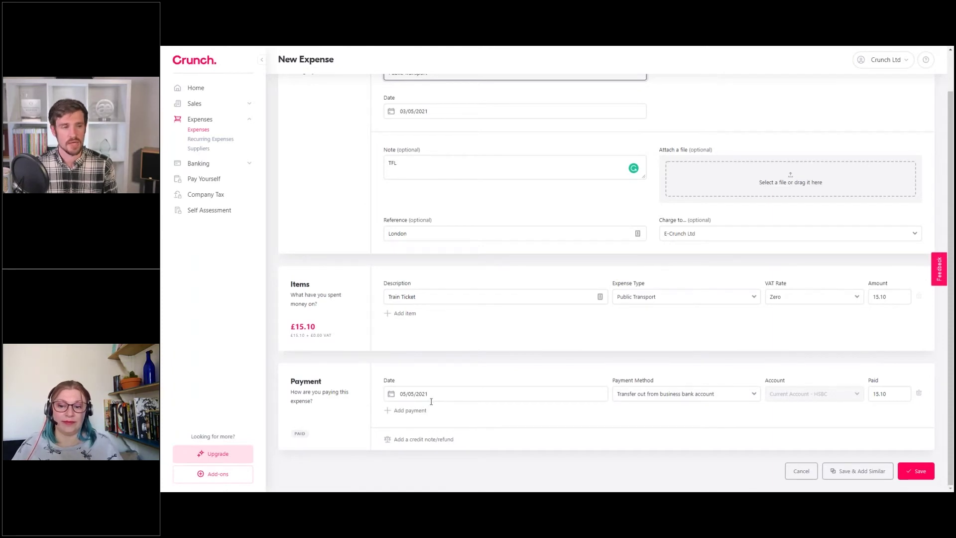
{"action": "left_click", "coordinate": [646, 392]}
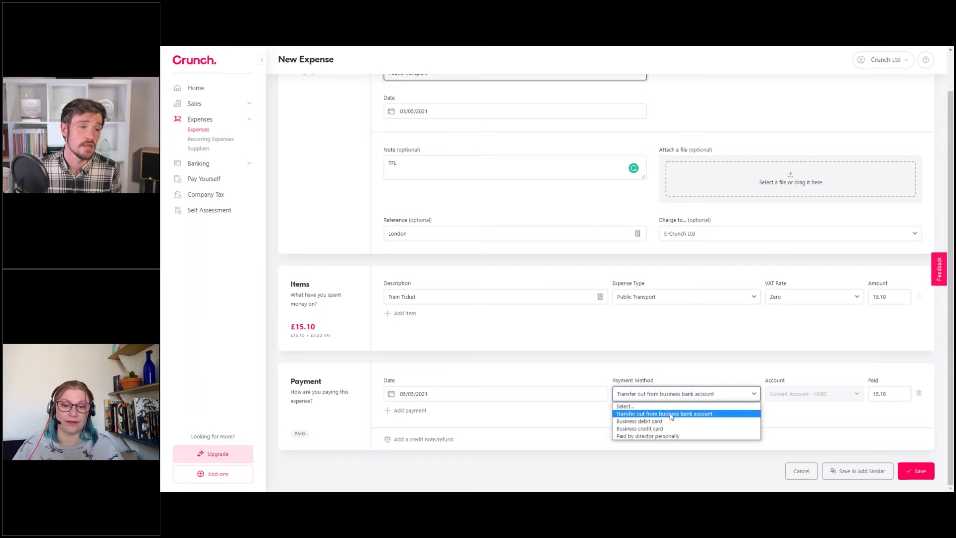
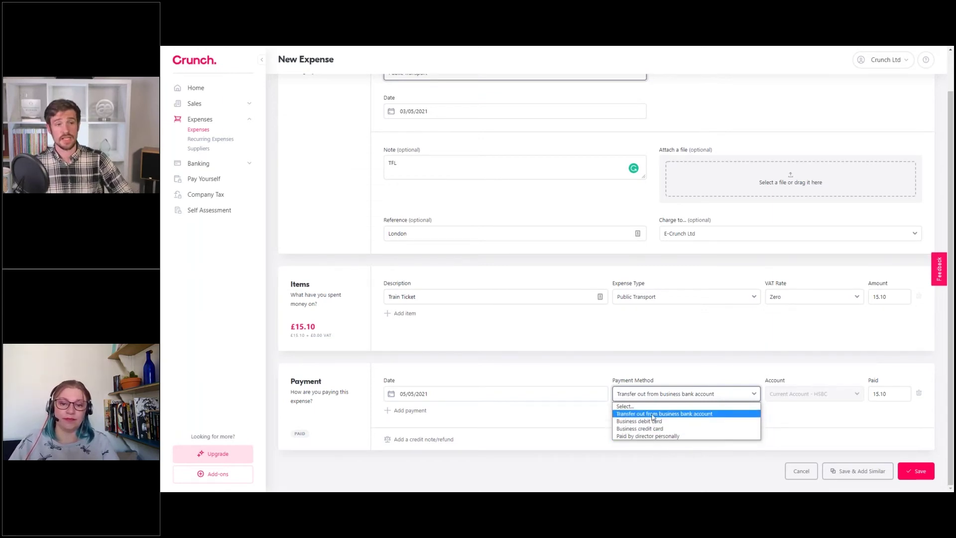
Try 'Paid by director personally', then set payment back to Transfer out from business bank account
{"action": "left_click", "coordinate": [654, 415]}
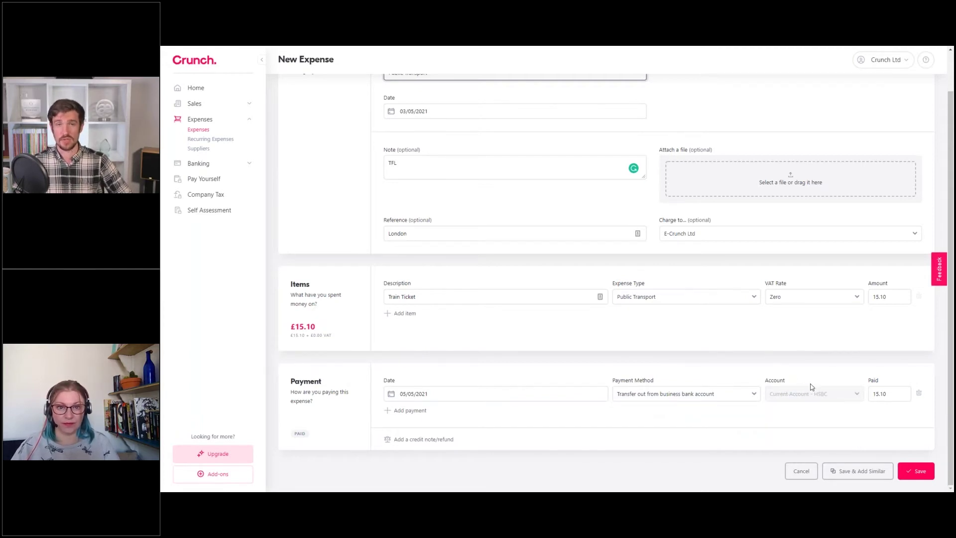
{"action": "left_click", "coordinate": [736, 399]}
{"action": "left_click", "coordinate": [747, 435]}
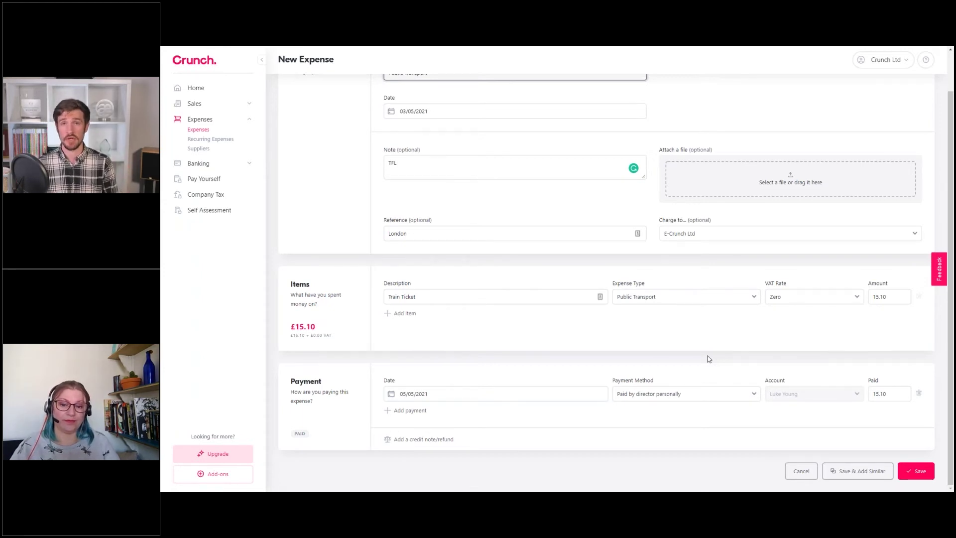
{"action": "left_click", "coordinate": [687, 396]}
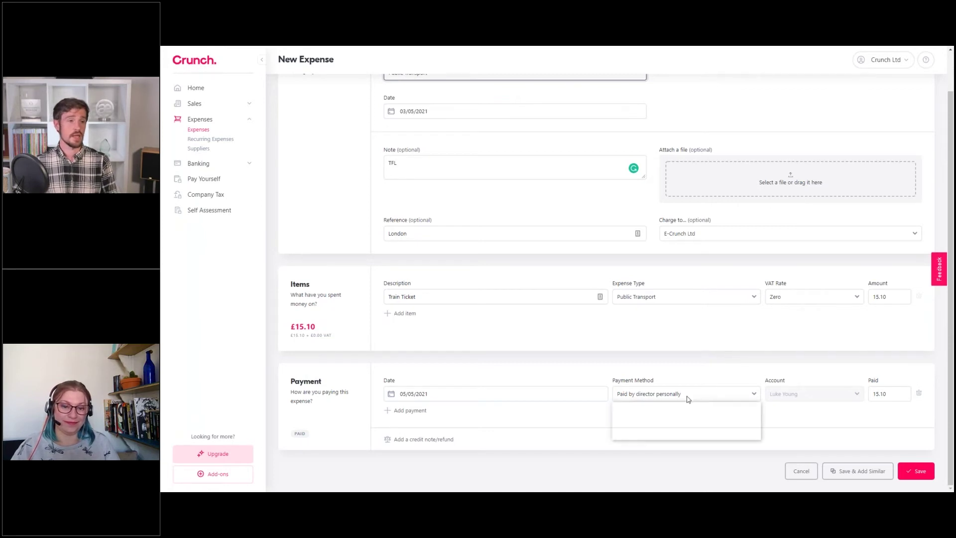
{"action": "left_click", "coordinate": [667, 413]}
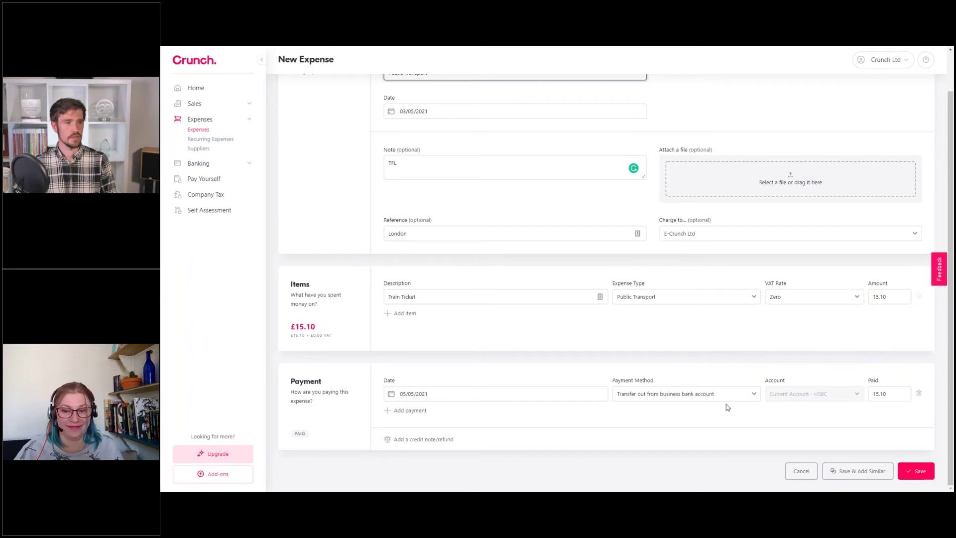
Scroll to the bottom of the £15.10 train ticket form and choose the save-and-create-similar option
{"action": "scroll", "coordinate": [797, 348], "scroll_direction": "up", "scroll_amount": 2}
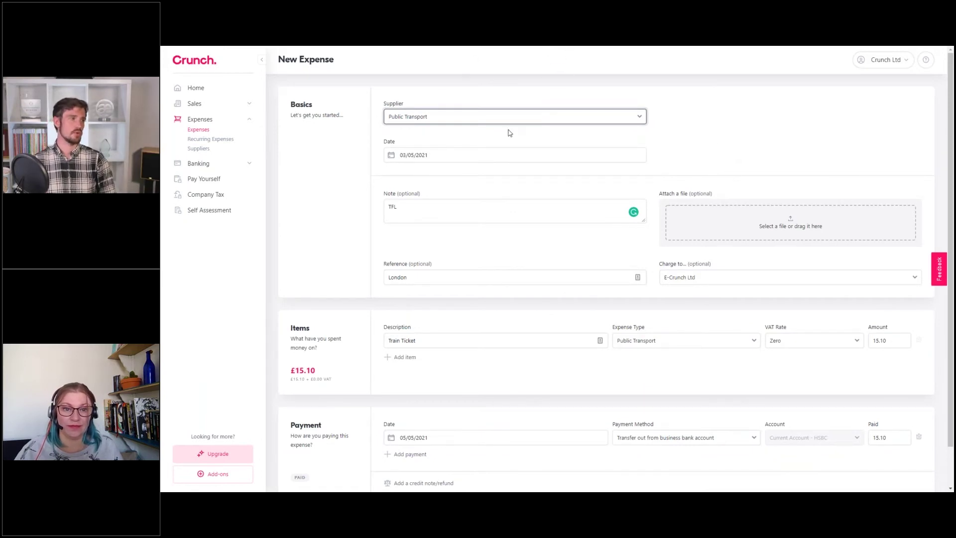
{"action": "scroll", "coordinate": [812, 190], "scroll_direction": "down", "scroll_amount": 2}
{"action": "left_click", "coordinate": [852, 473]}
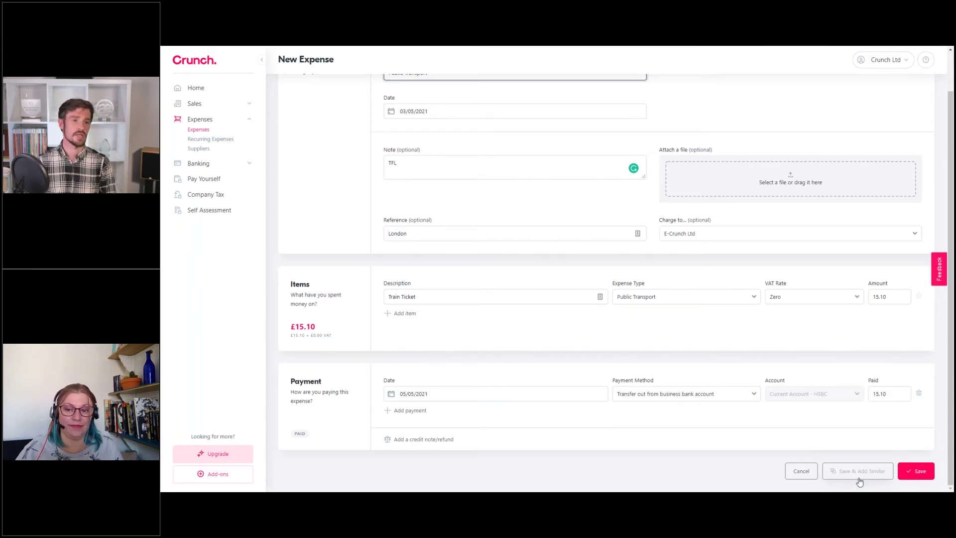
Save the £15.10 Public Transport expense and preview its note in the Expenses list
{"action": "left_click", "coordinate": [908, 470]}
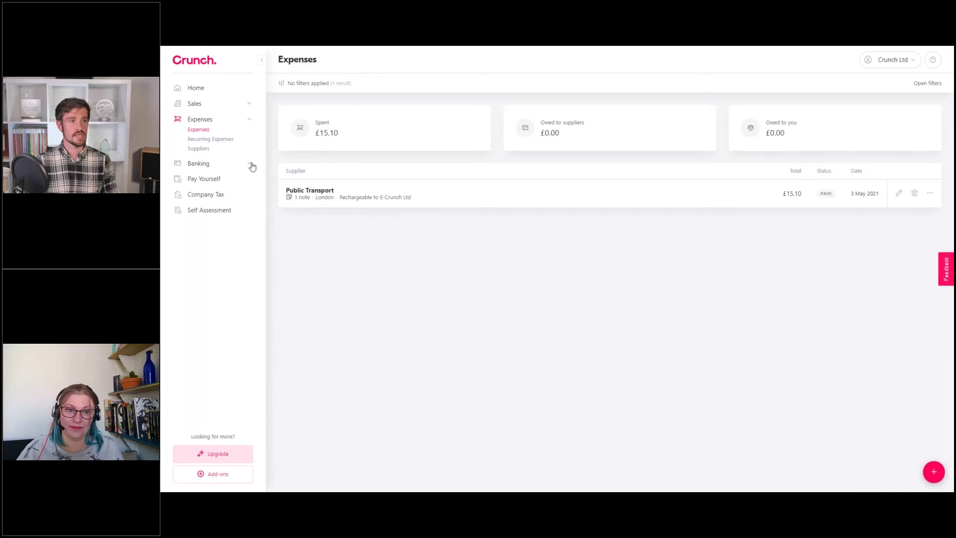
{"action": "mouse_move", "coordinate": [299, 197]}
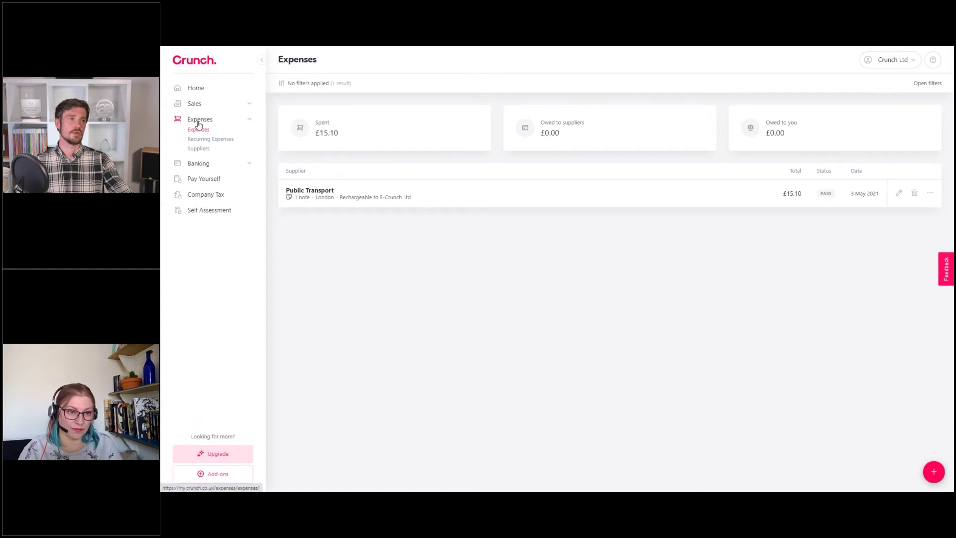
Go to Recurring Expenses and start a new recurring expense, bringing up the supplier list
{"action": "left_click", "coordinate": [217, 142]}
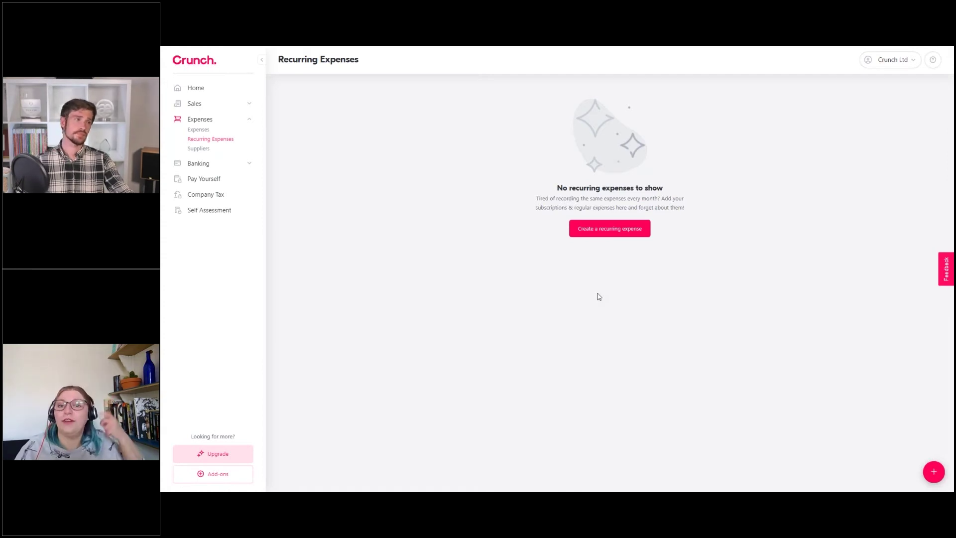
{"action": "left_click", "coordinate": [606, 235]}
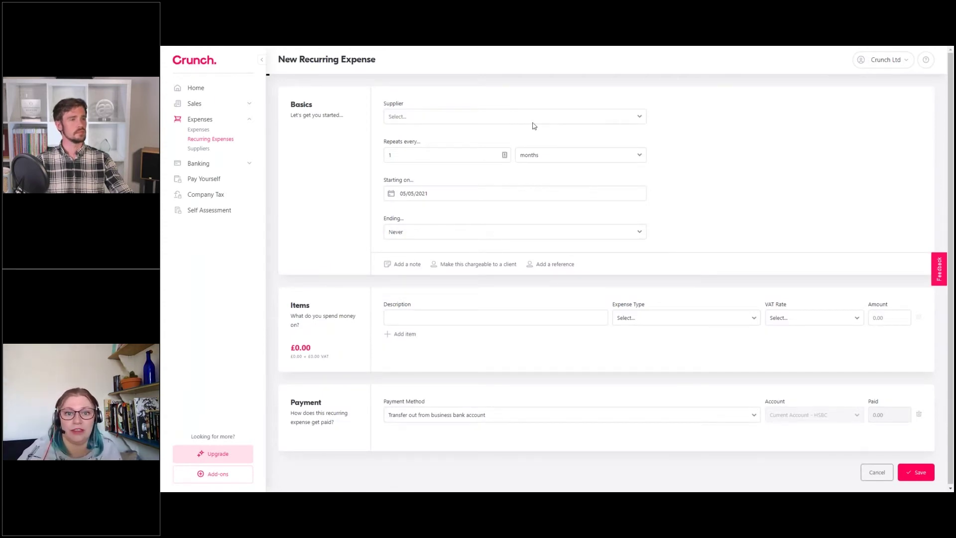
{"action": "left_click", "coordinate": [532, 123]}
Choose Adobe as the supplier and keep the repeat unit at months
{"action": "left_click", "coordinate": [435, 138]}
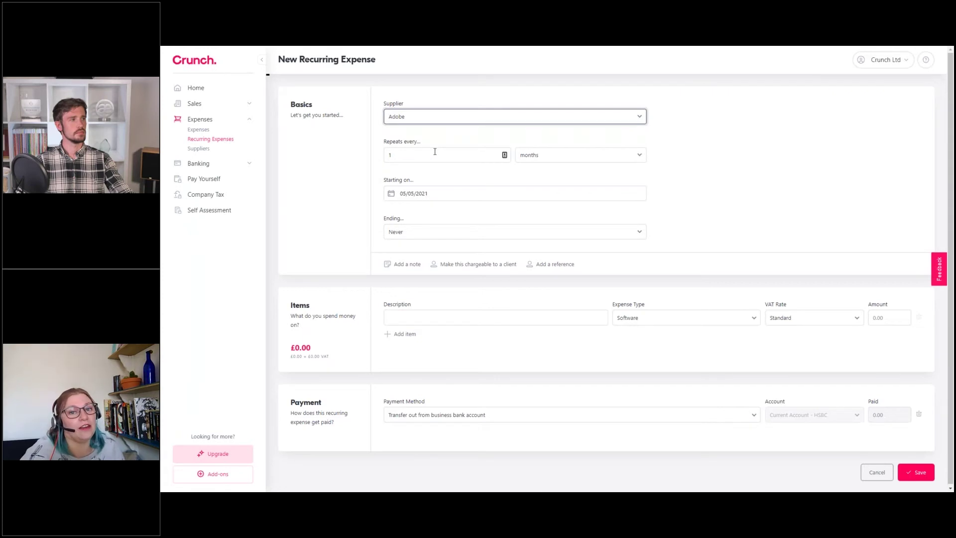
{"action": "left_click", "coordinate": [528, 155]}
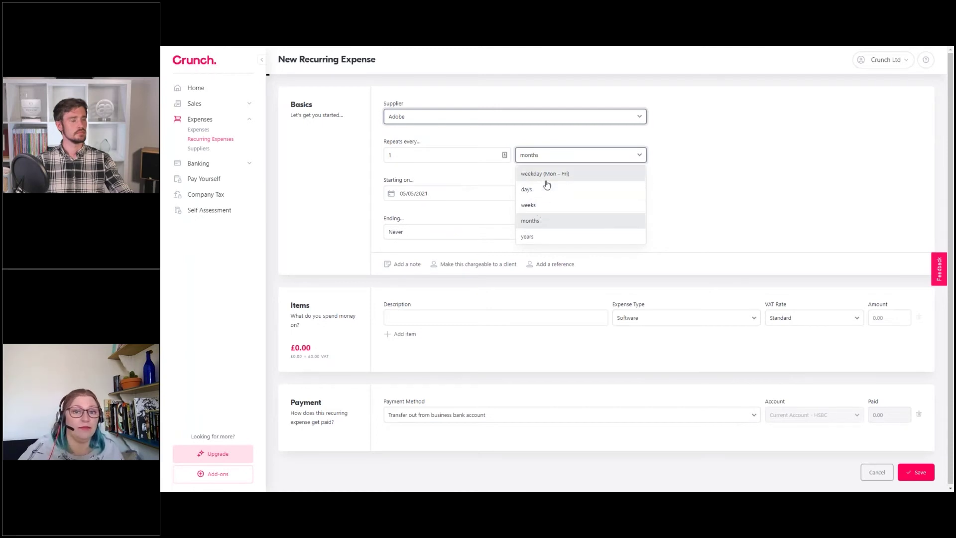
{"action": "left_click", "coordinate": [532, 219]}
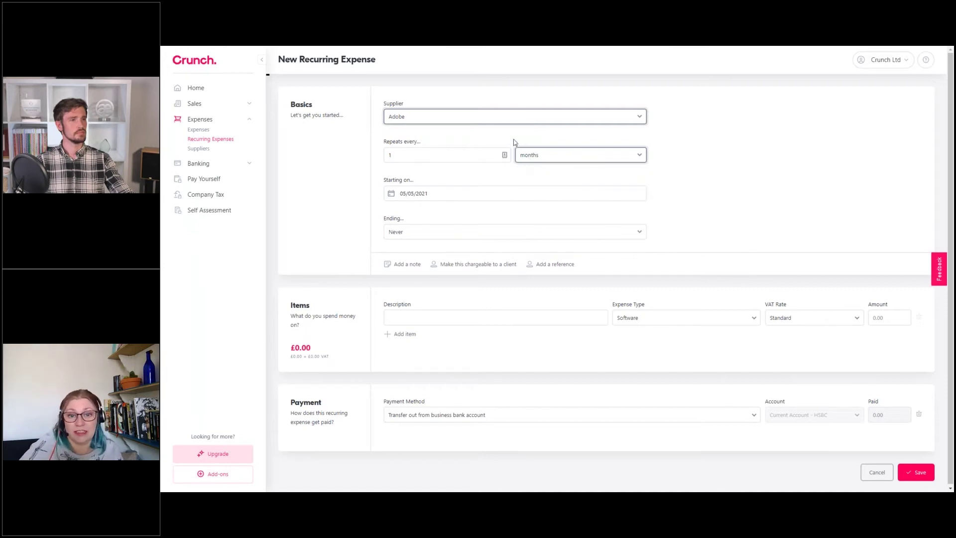
{"action": "left_click", "coordinate": [430, 157]}
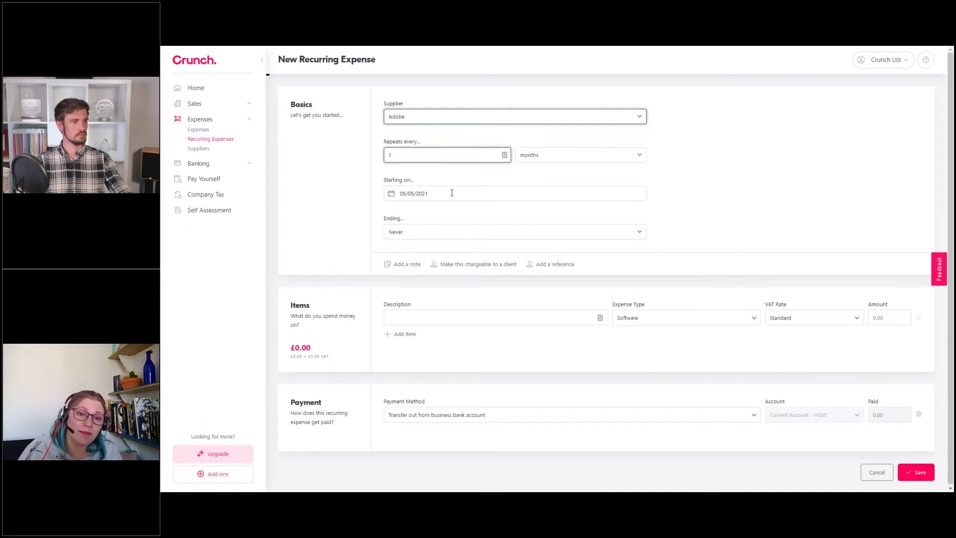
Set the recurring expense start date to 5 June 2021
{"action": "left_click", "coordinate": [452, 193]}
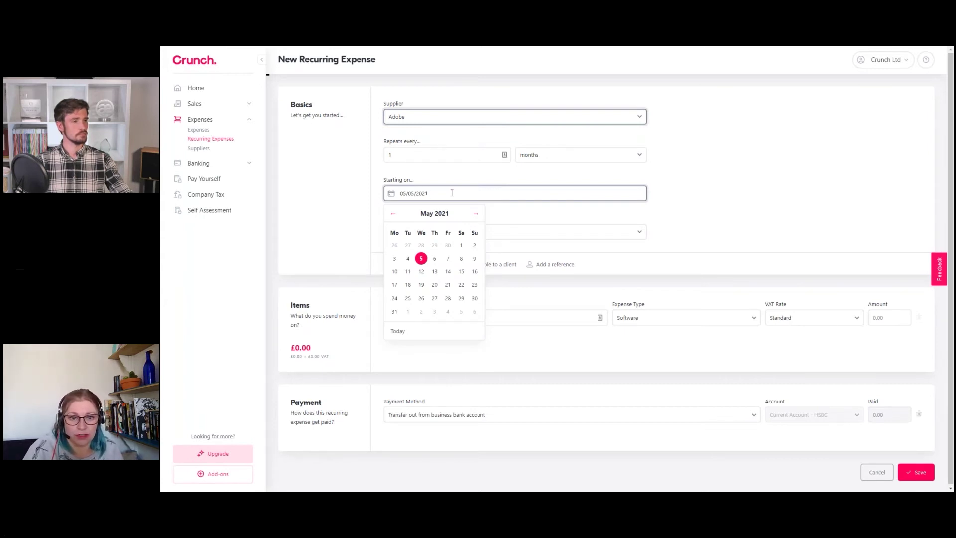
{"action": "left_click", "coordinate": [476, 217]}
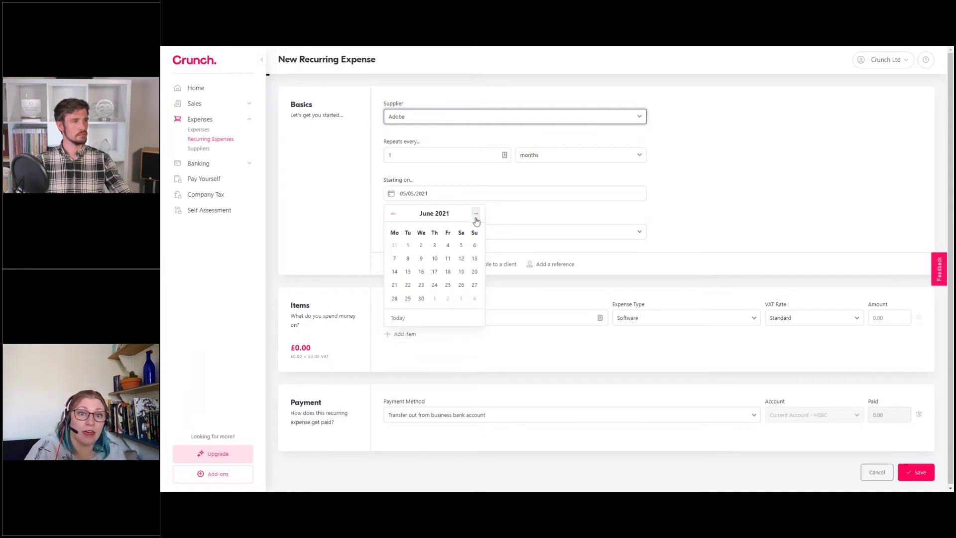
{"action": "left_click", "coordinate": [462, 246]}
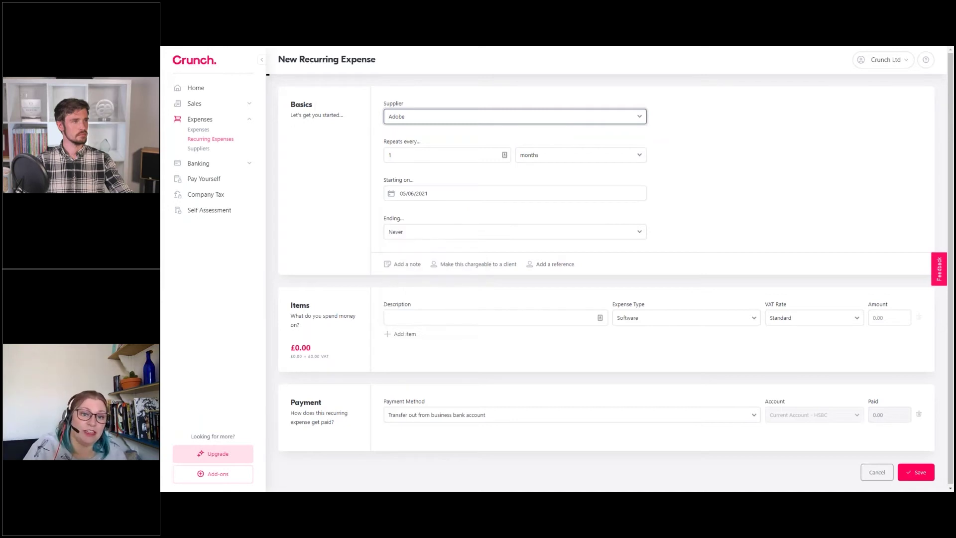
Try ending the repetition on a set date of 5 November 2021
{"action": "left_click", "coordinate": [437, 239]}
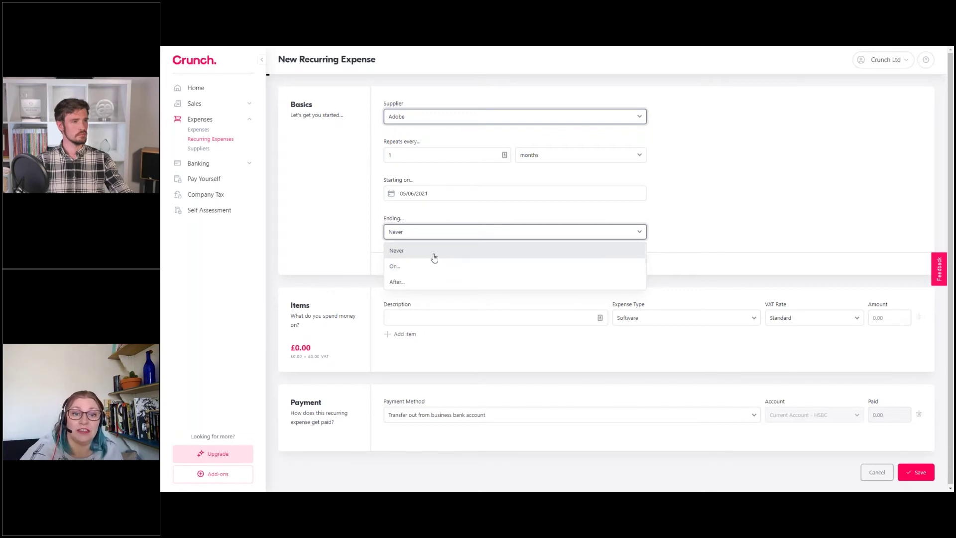
{"action": "key", "text": "Escape"}
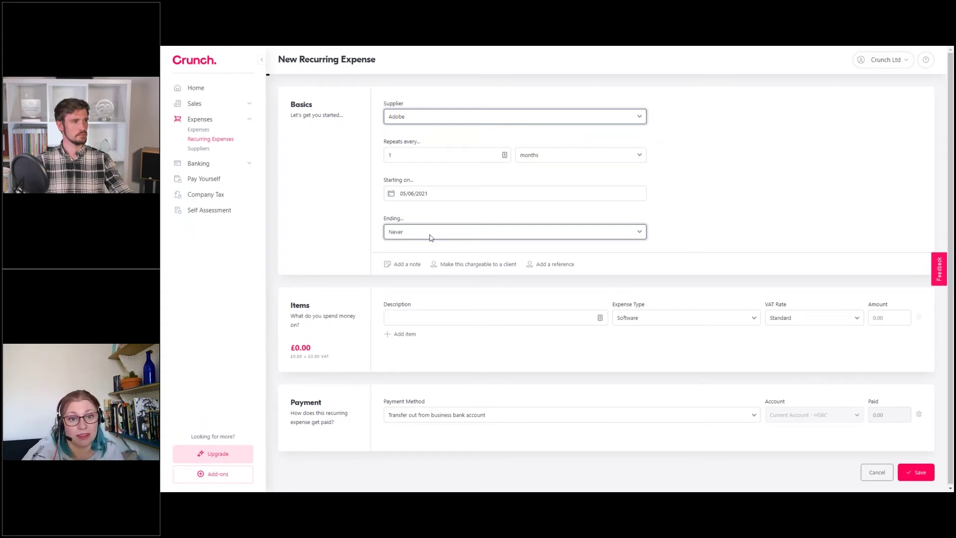
{"action": "left_click", "coordinate": [431, 234]}
{"action": "left_click", "coordinate": [425, 266]}
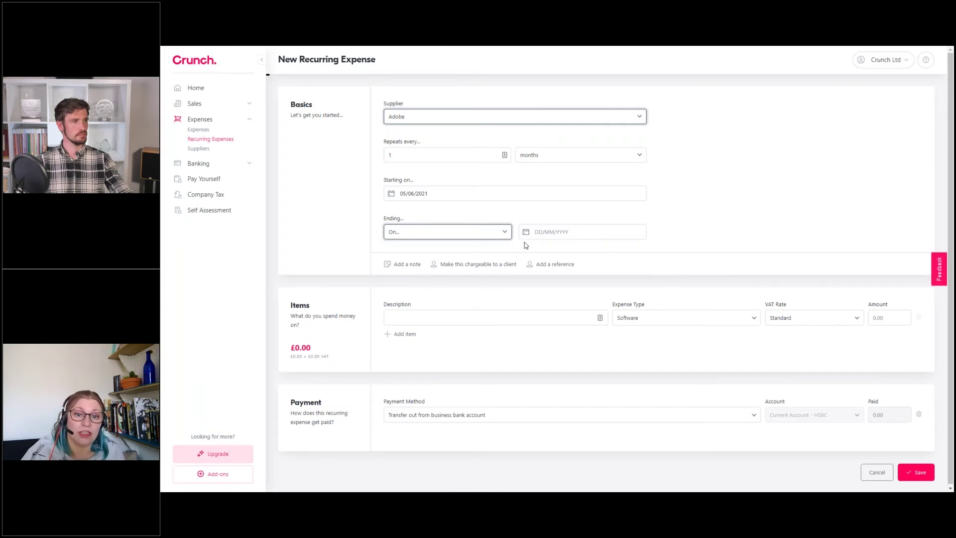
{"action": "left_click", "coordinate": [534, 231]}
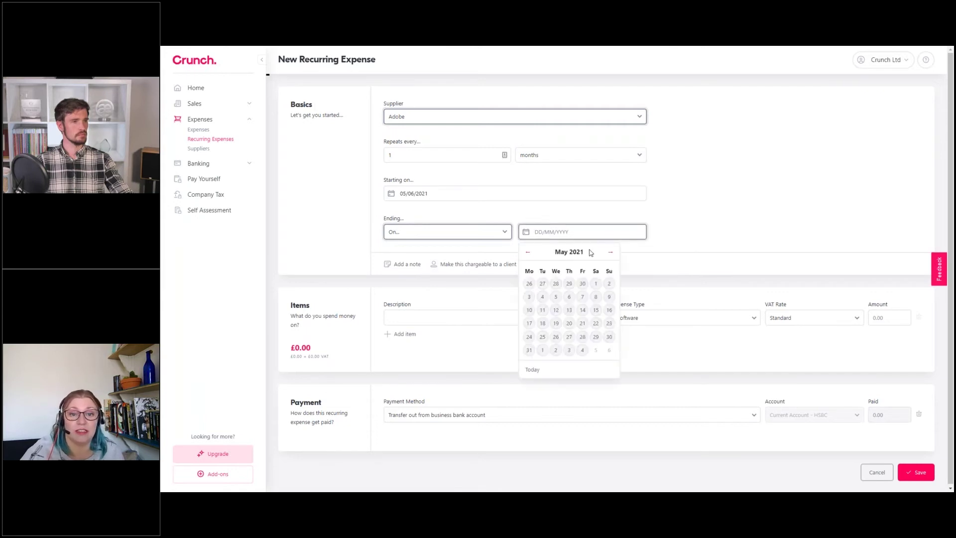
{"action": "left_click", "coordinate": [610, 251]}
{"action": "left_click", "coordinate": [611, 251]}
{"action": "left_click", "coordinate": [610, 251]}
{"action": "left_click", "coordinate": [610, 251]}
{"action": "left_click", "coordinate": [611, 252]}
{"action": "left_click", "coordinate": [610, 252]}
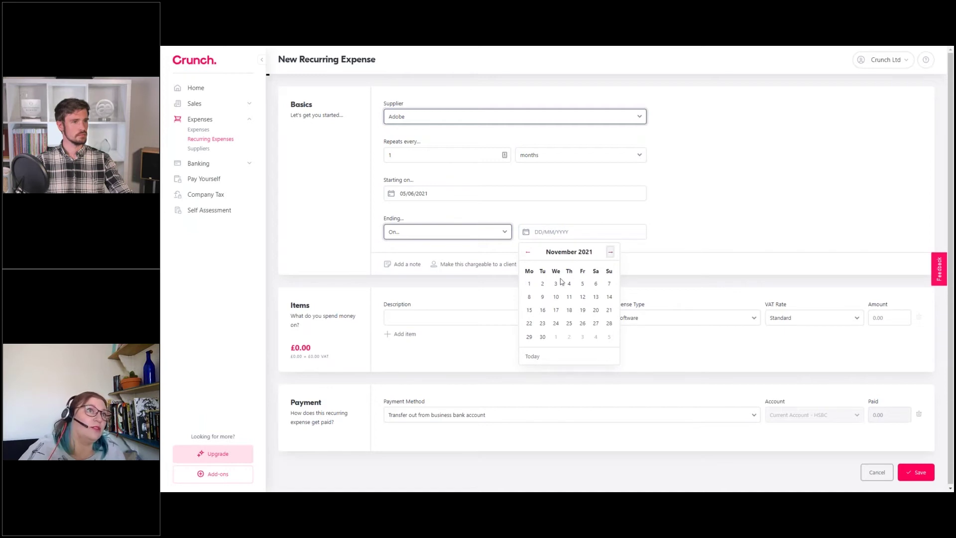
{"action": "left_click", "coordinate": [583, 284]}
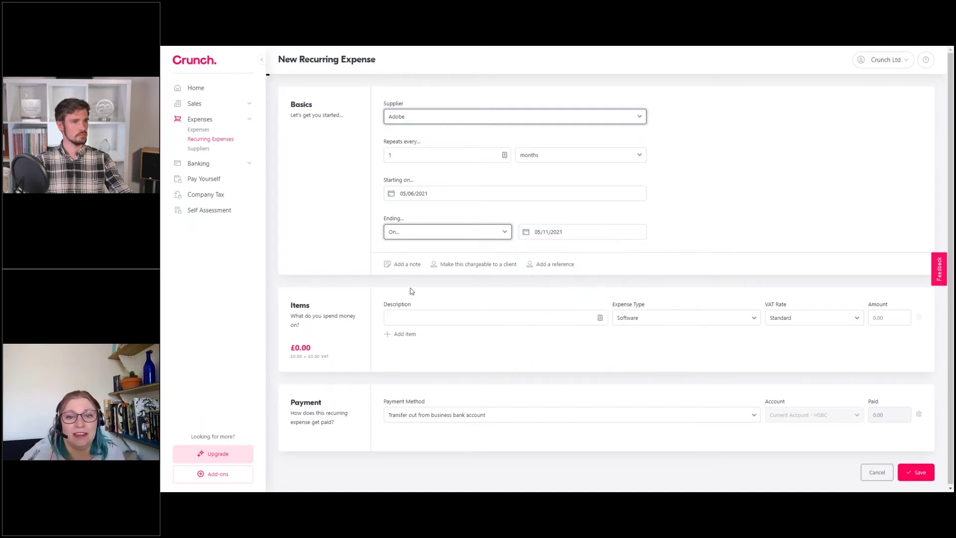
Make the repetition end after 12 times instead
{"action": "left_click", "coordinate": [420, 235]}
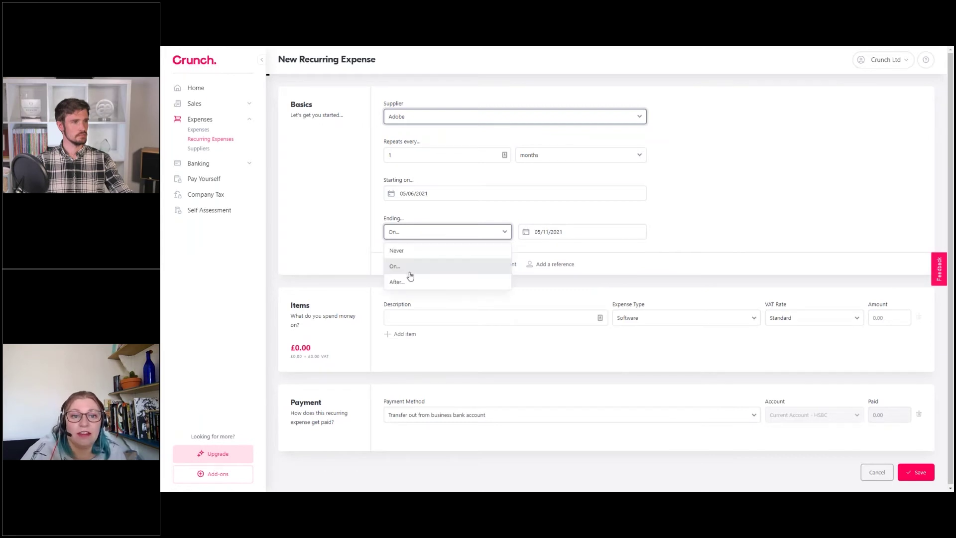
{"action": "left_click", "coordinate": [408, 284]}
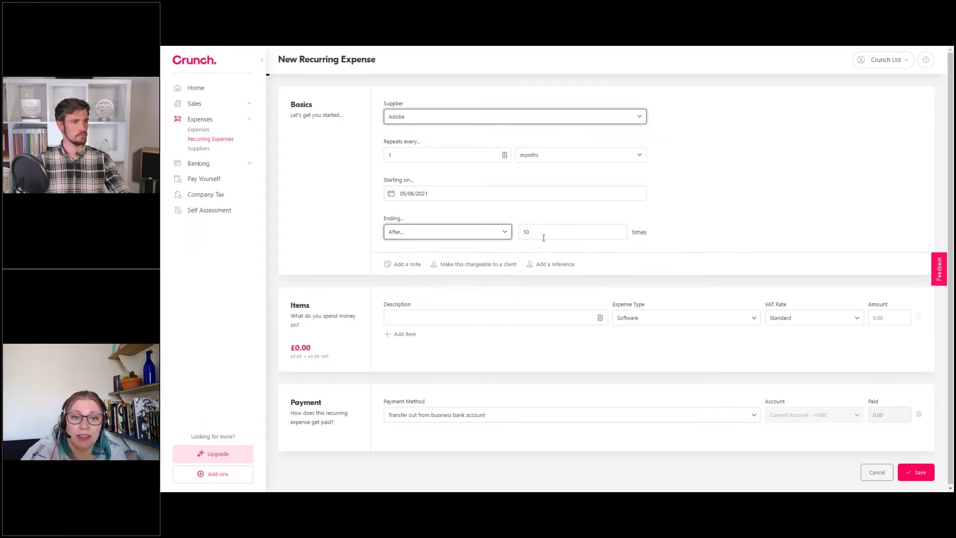
{"action": "left_click", "coordinate": [543, 237]}
{"action": "key", "text": "BackSpace"}
{"action": "type", "text": "2"}
{"action": "left_click", "coordinate": [715, 217]}
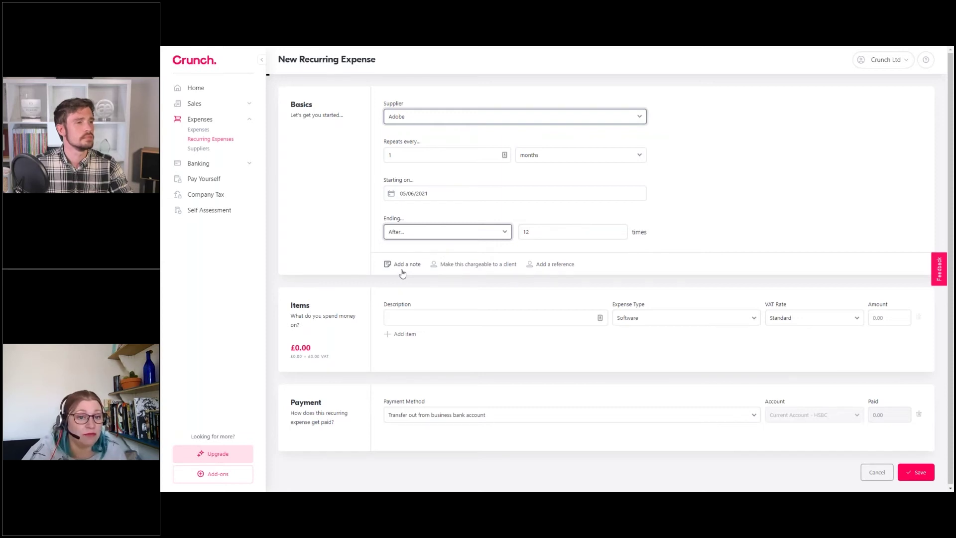
Enter the item description 'Software CS Suite' with an amount of £45.00
{"action": "left_click", "coordinate": [403, 314]}
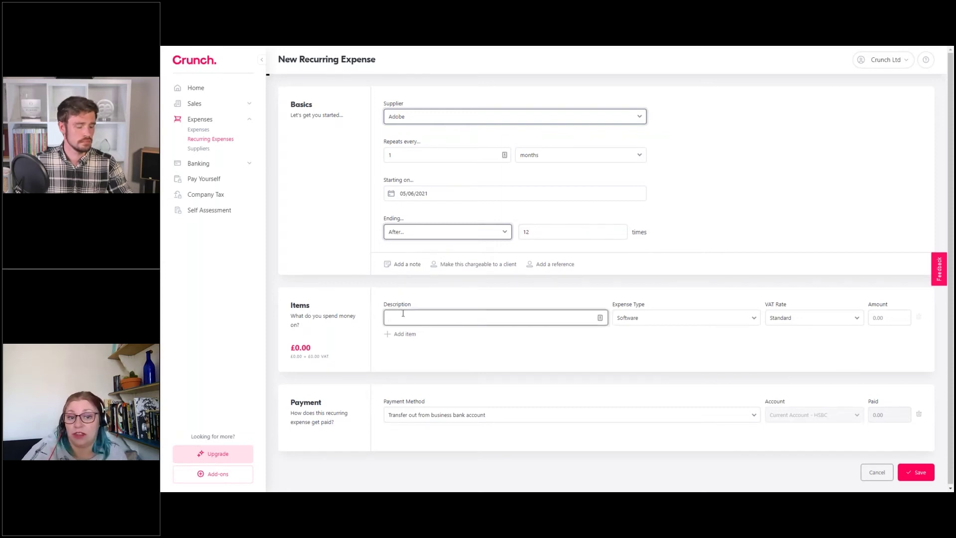
{"action": "type", "text": "Software"}
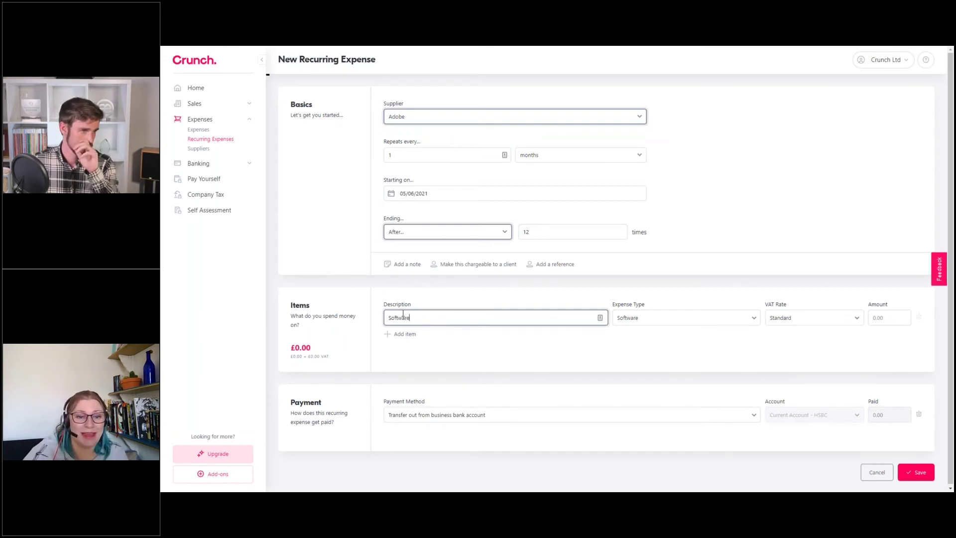
{"action": "left_click", "coordinate": [632, 350]}
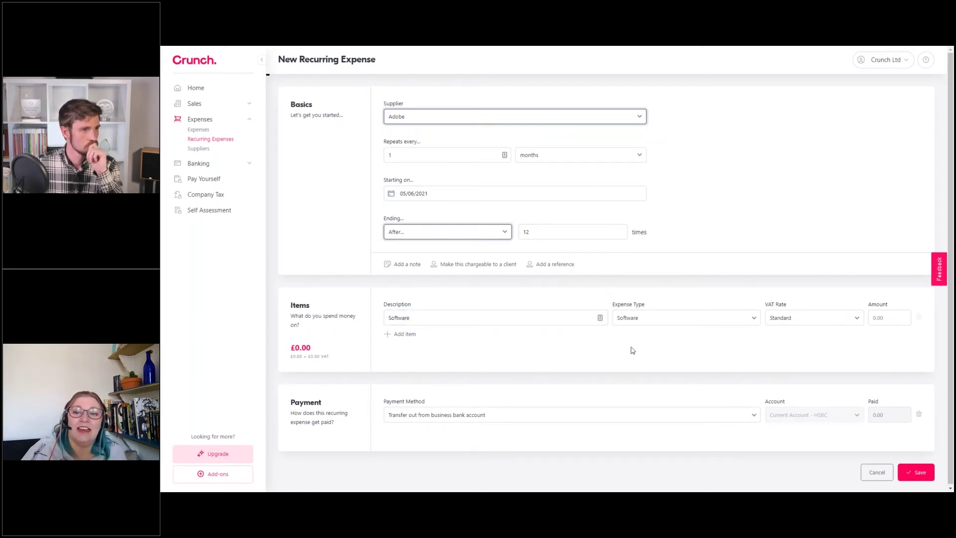
{"action": "left_click", "coordinate": [451, 319]}
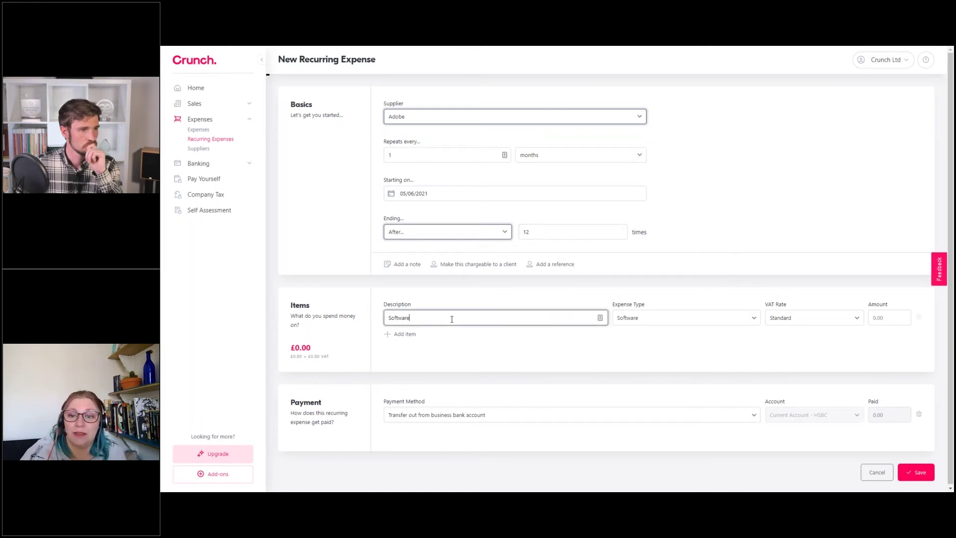
{"action": "type", "text": "CS Suite"}
{"action": "left_click", "coordinate": [612, 359]}
{"action": "left_click", "coordinate": [884, 317]}
{"action": "type", "text": "45"}
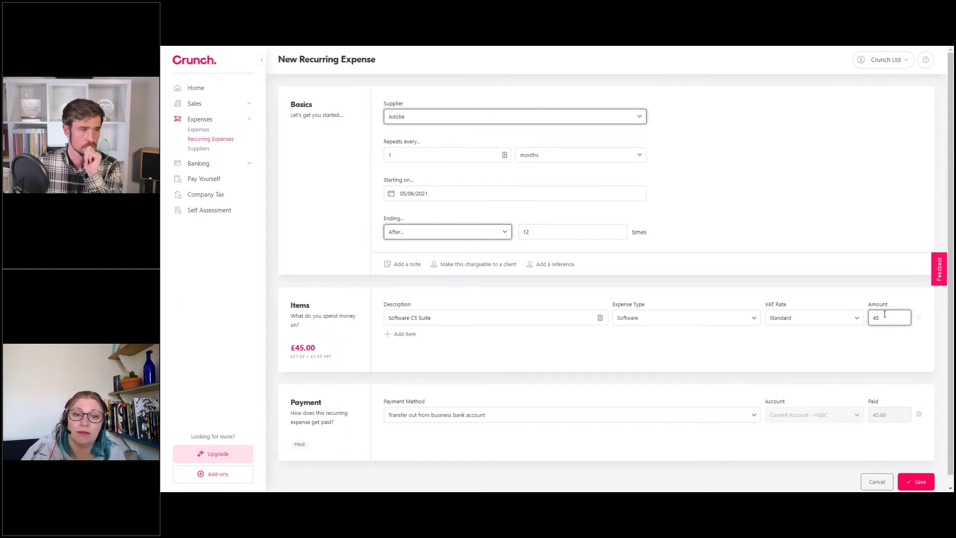
{"action": "left_click", "coordinate": [821, 346]}
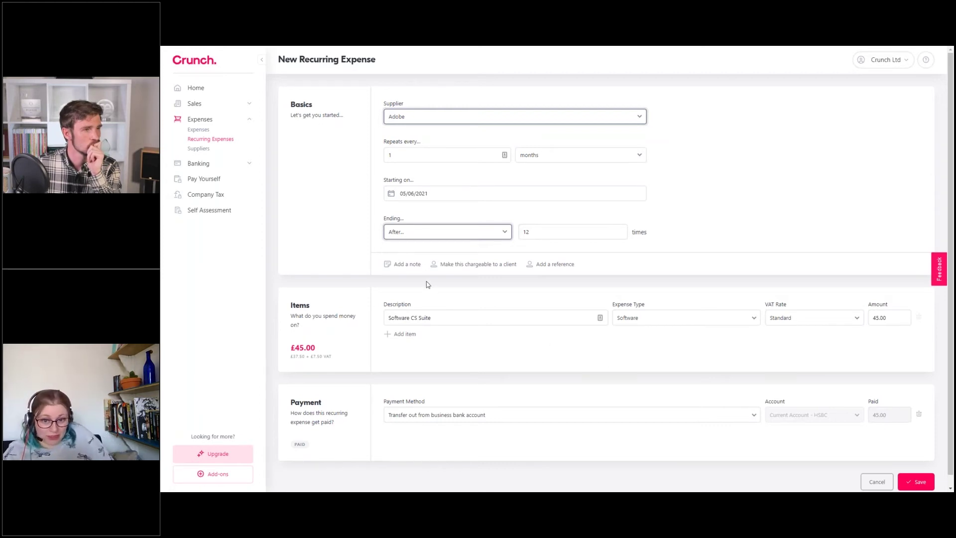
Add empty Note, Reference and Charge to client fields to the expense
{"action": "left_click", "coordinate": [407, 265]}
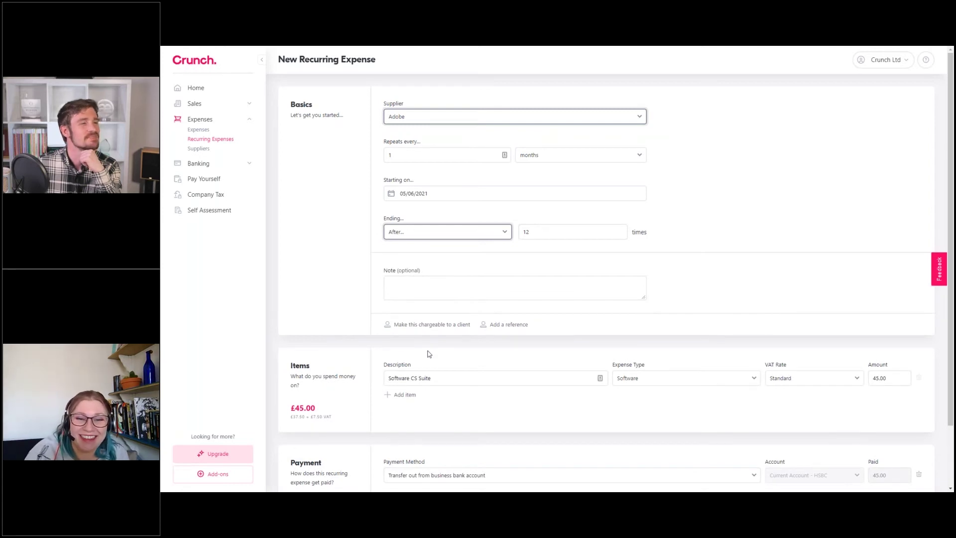
{"action": "left_click", "coordinate": [410, 289]}
{"action": "left_click", "coordinate": [505, 324]}
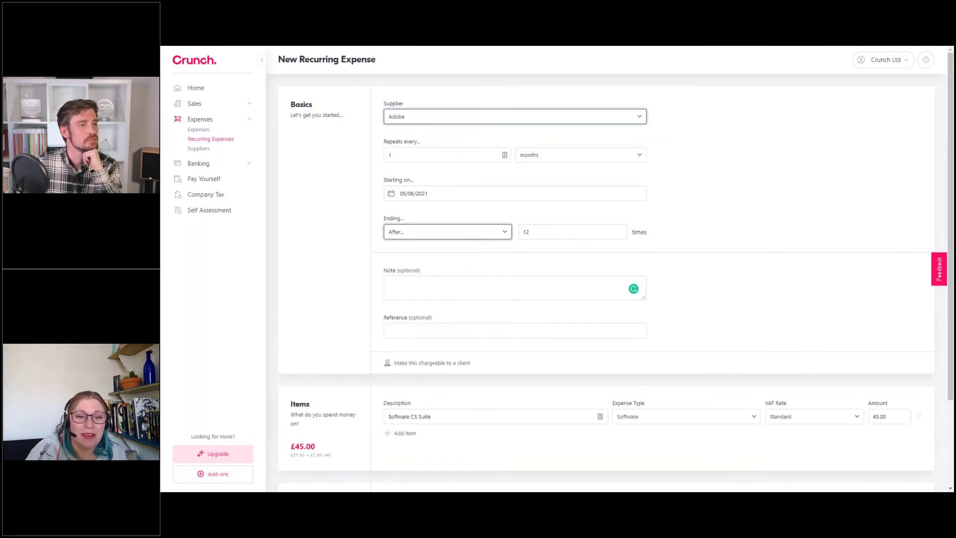
{"action": "left_click", "coordinate": [436, 365]}
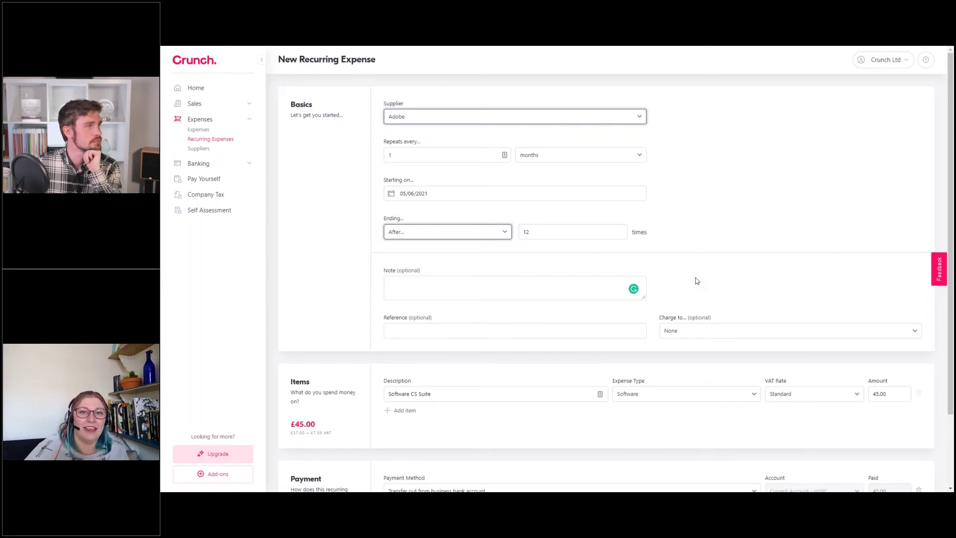
Set payment to 'Paid by director personally' and save the Adobe recurring expense
{"action": "scroll", "coordinate": [696, 281], "scroll_direction": "down", "scroll_amount": 2}
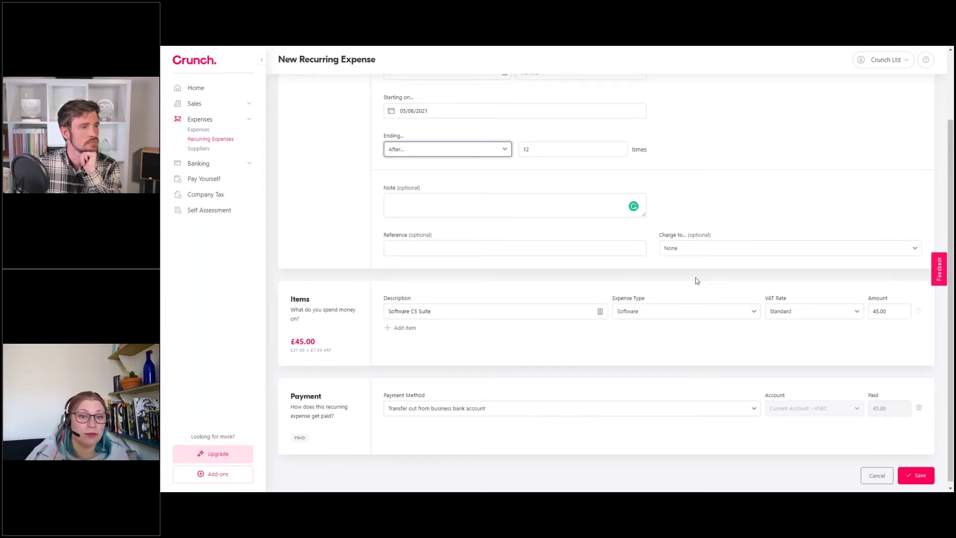
{"action": "scroll", "coordinate": [695, 282], "scroll_direction": "up", "scroll_amount": 1}
{"action": "scroll", "coordinate": [693, 282], "scroll_direction": "up", "scroll_amount": 1}
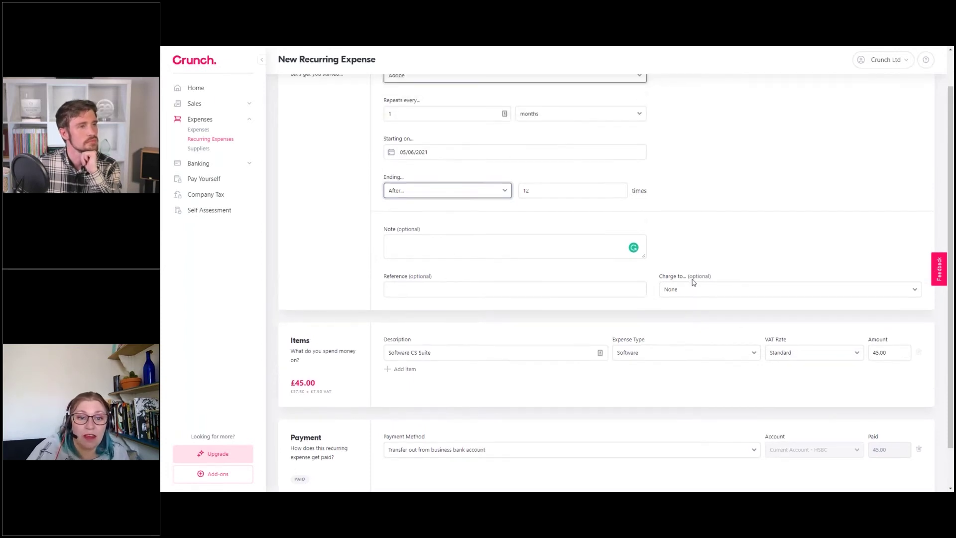
{"action": "scroll", "coordinate": [688, 281], "scroll_direction": "down", "scroll_amount": 1}
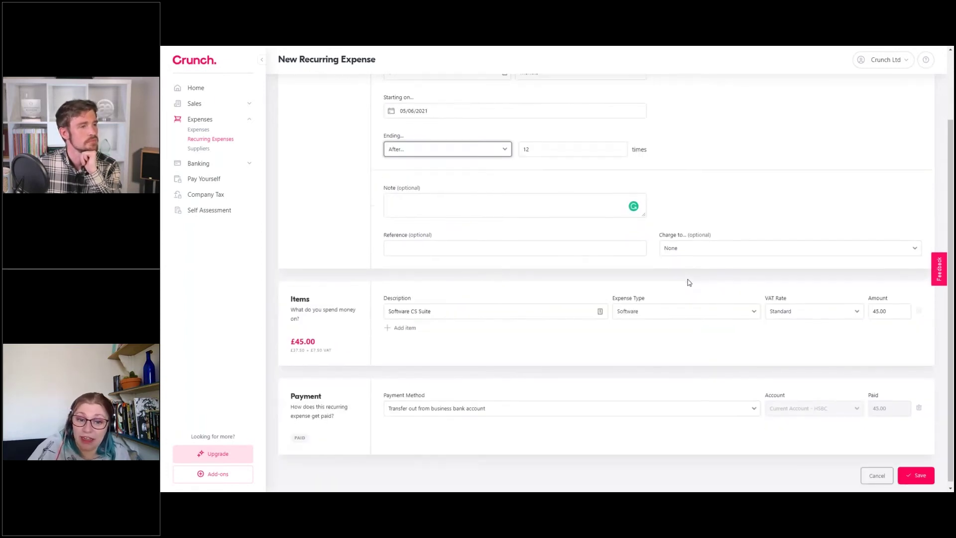
{"action": "left_click", "coordinate": [502, 408]}
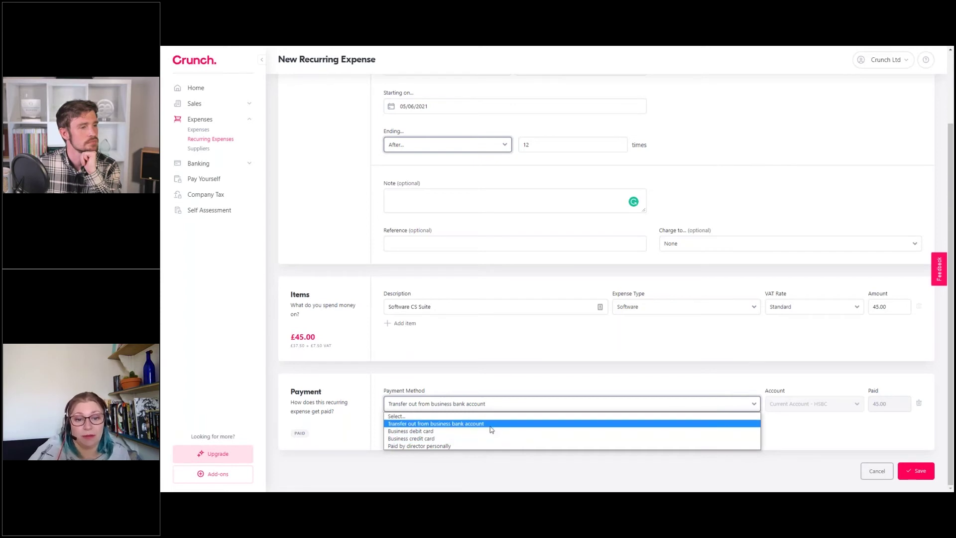
{"action": "left_click", "coordinate": [487, 448]}
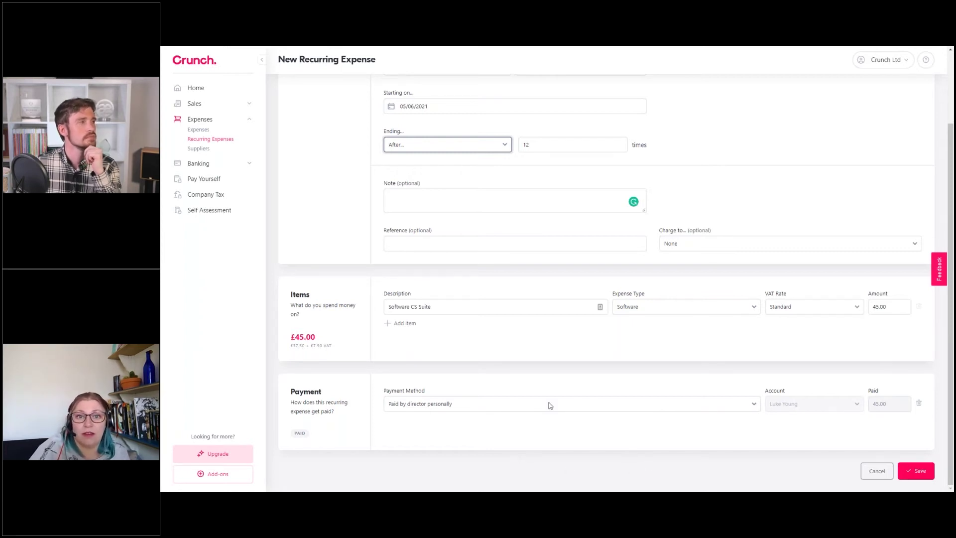
{"action": "left_click", "coordinate": [918, 471]}
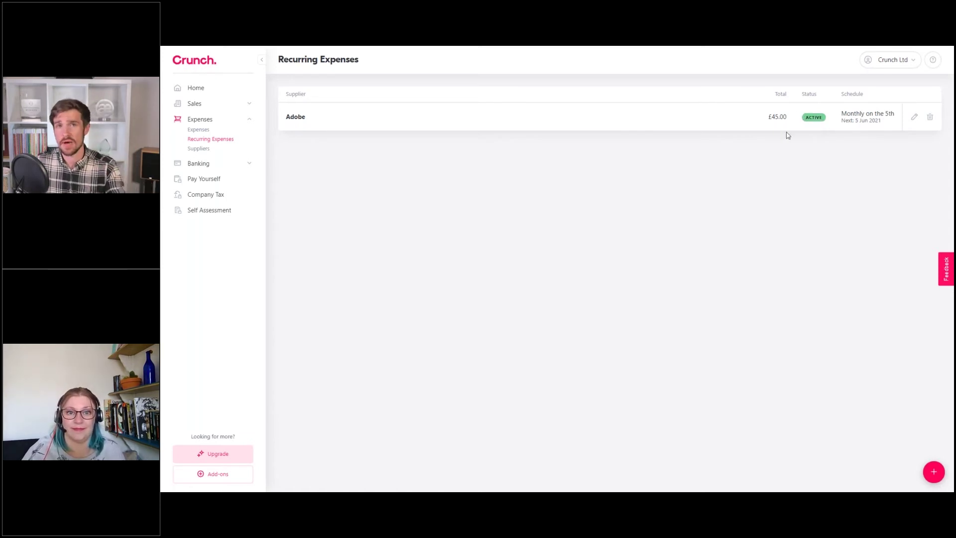
{"action": "left_click_drag", "start_coordinate": [841, 113], "coordinate": [895, 113]}
{"action": "left_click", "coordinate": [878, 116]}
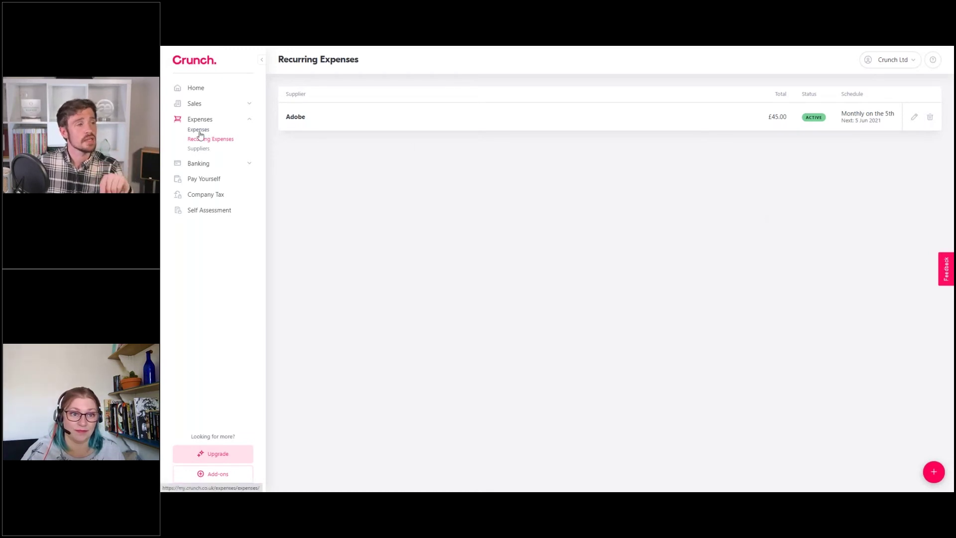
Open the Adobe row's Edit Recurring Expense form with its pencil icon
{"action": "left_click", "coordinate": [914, 117]}
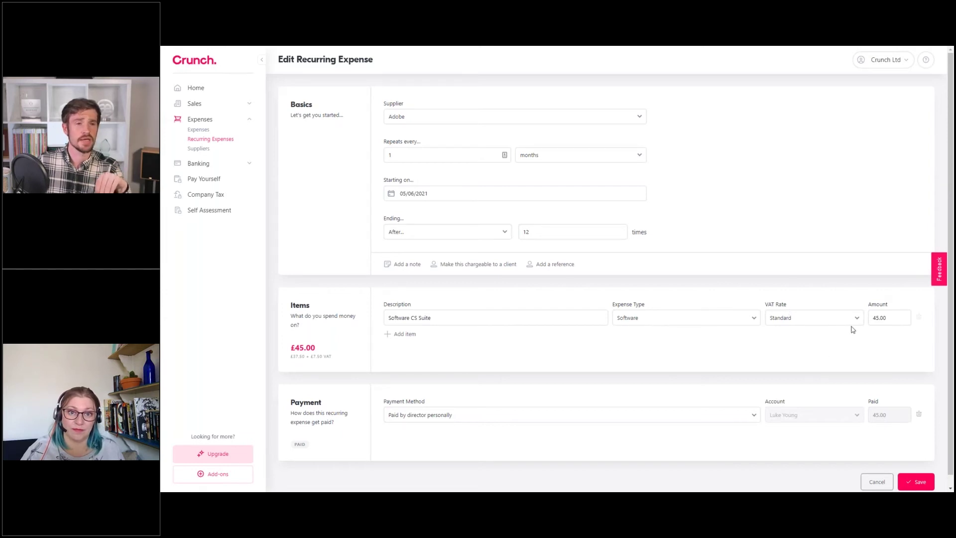
Check the VAT rate options and the 45.00 amount, keeping Standard VAT
{"action": "left_click", "coordinate": [803, 323]}
{"action": "left_click", "coordinate": [805, 318]}
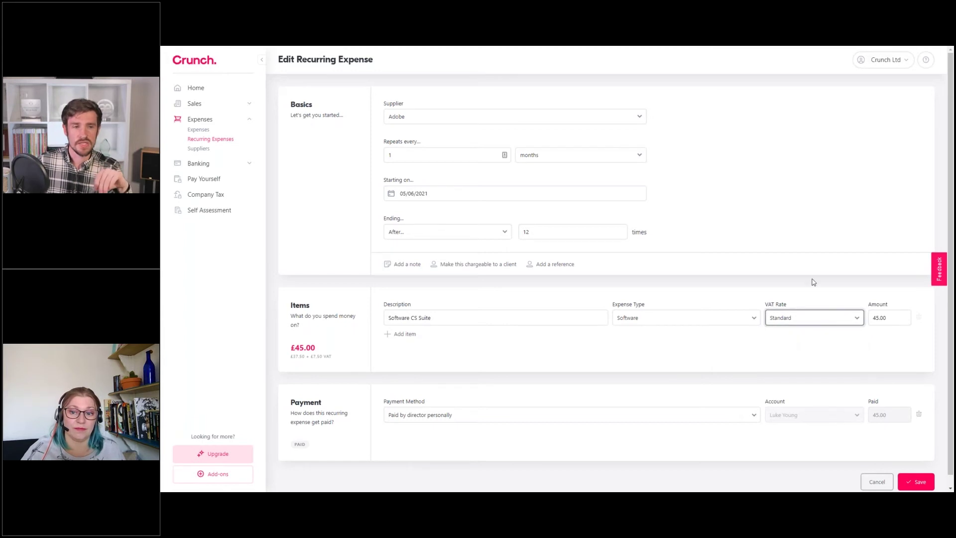
{"action": "left_click_drag", "start_coordinate": [892, 321], "coordinate": [872, 319]}
{"action": "left_click", "coordinate": [884, 320]}
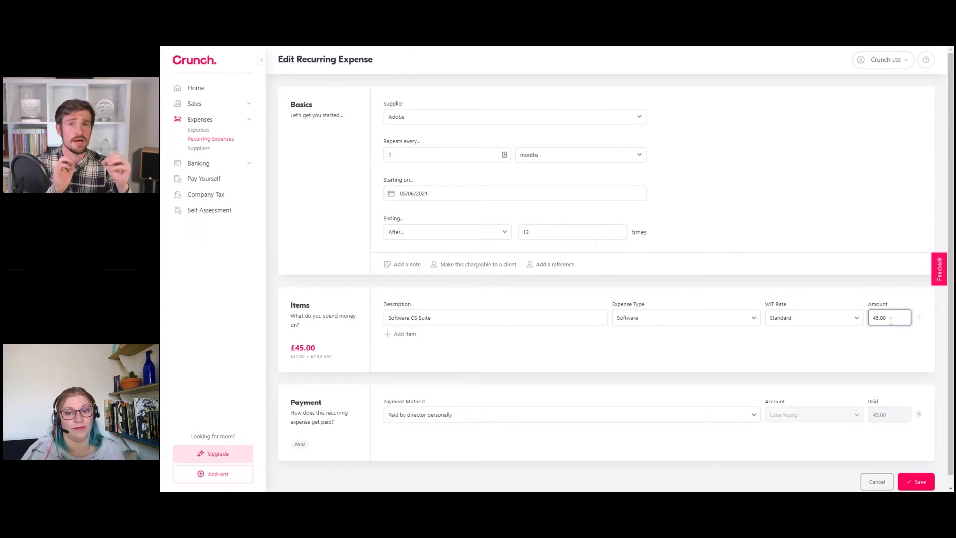
Highlight the net and £7.50 VAT breakdown, then cancel the edit without changes
{"action": "left_click_drag", "start_coordinate": [291, 357], "coordinate": [319, 356]}
{"action": "left_click_drag", "start_coordinate": [325, 362], "coordinate": [294, 357]}
{"action": "left_click", "coordinate": [316, 363]}
{"action": "left_click", "coordinate": [340, 364]}
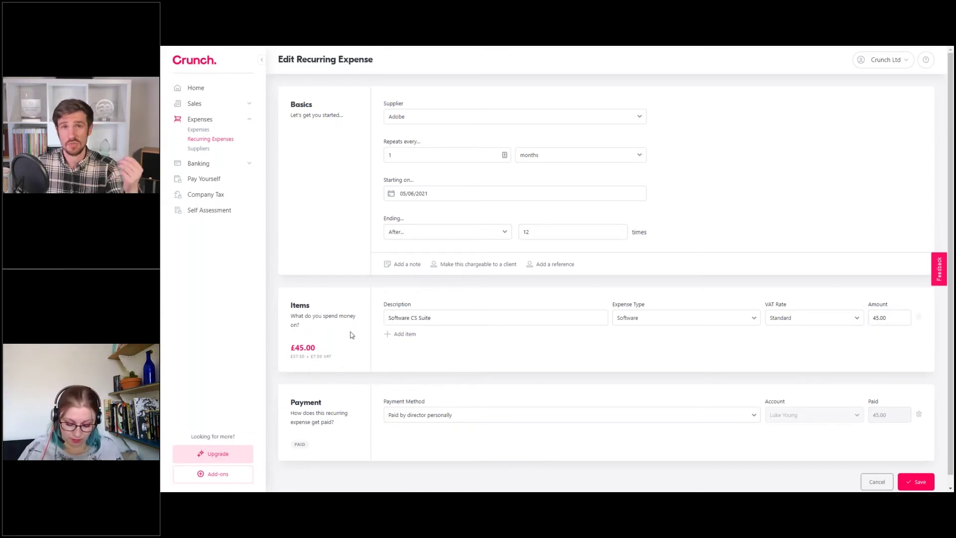
{"action": "left_click_drag", "start_coordinate": [311, 357], "coordinate": [332, 357]}
{"action": "left_click", "coordinate": [332, 357]}
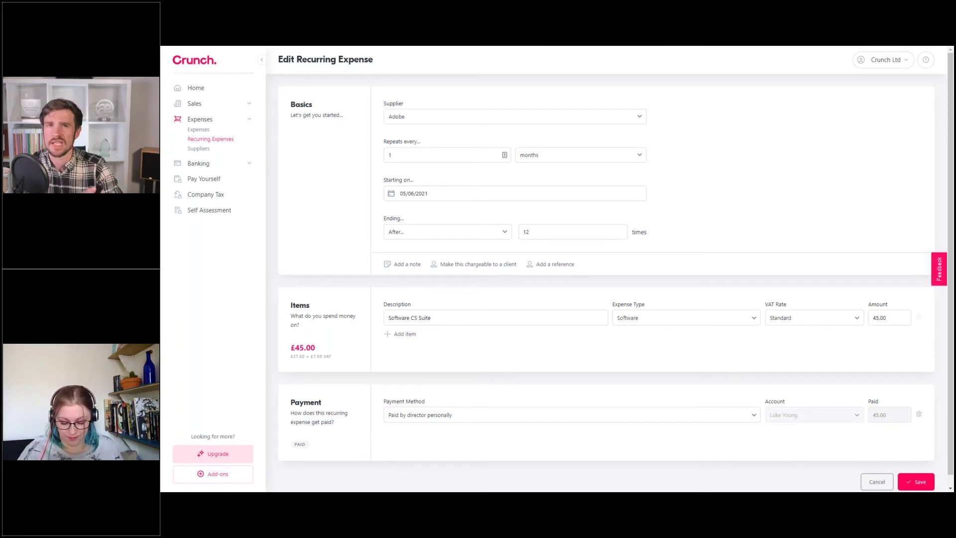
{"action": "left_click", "coordinate": [876, 481]}
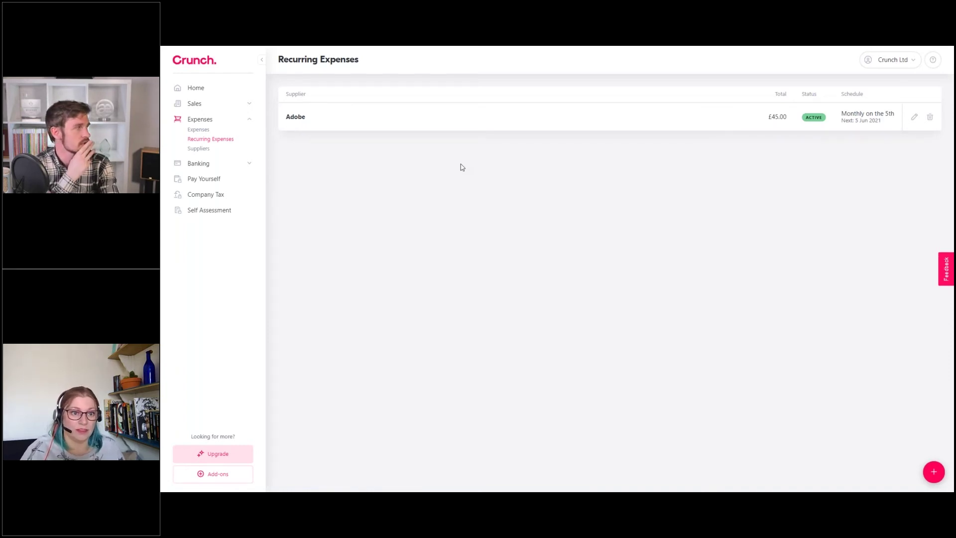
Leave Expenses, expand the Sales section and open the Clients list
{"action": "left_click", "coordinate": [253, 123]}
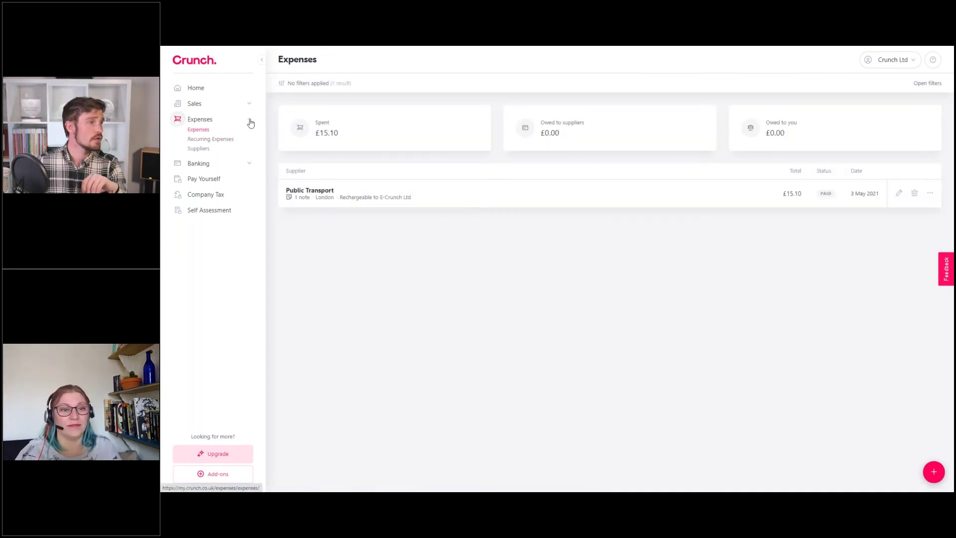
{"action": "left_click", "coordinate": [249, 120]}
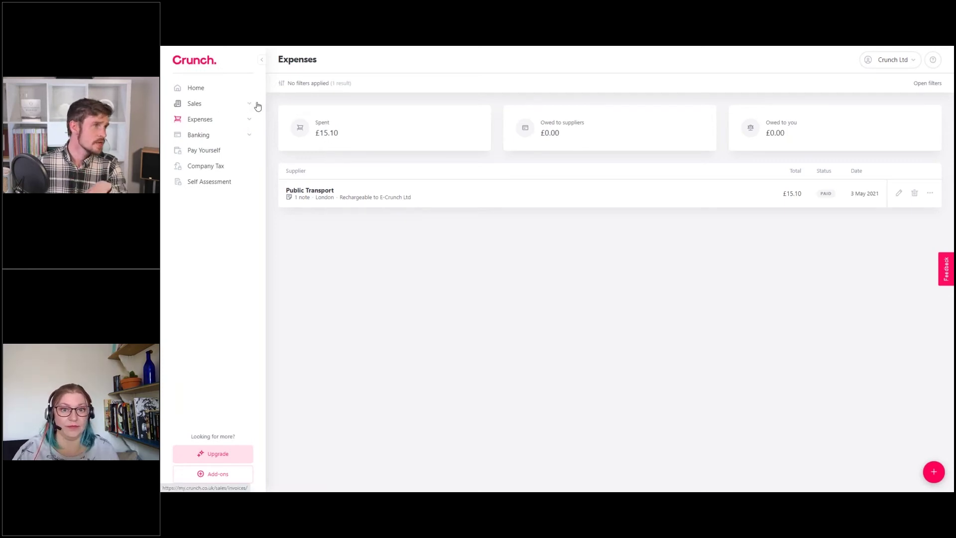
{"action": "left_click", "coordinate": [195, 104]}
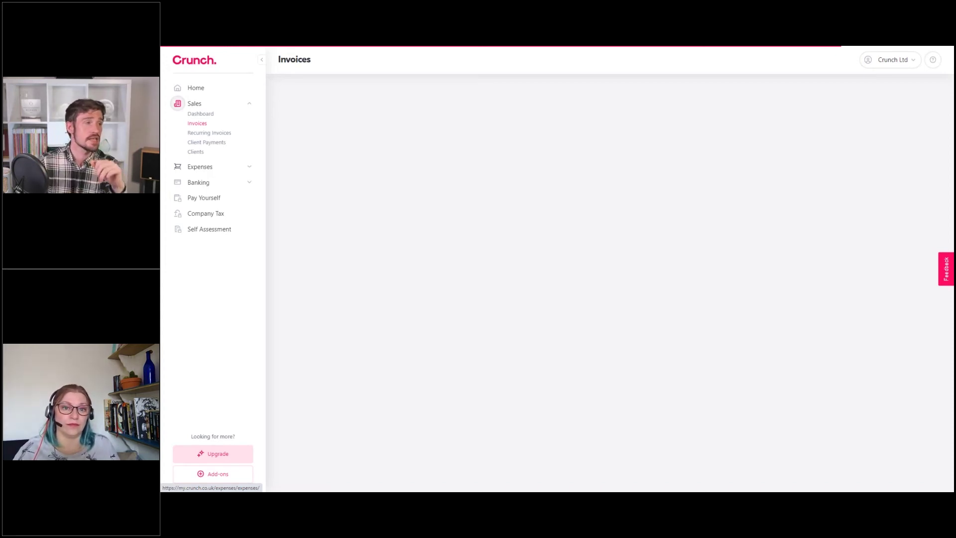
{"action": "left_click", "coordinate": [196, 152]}
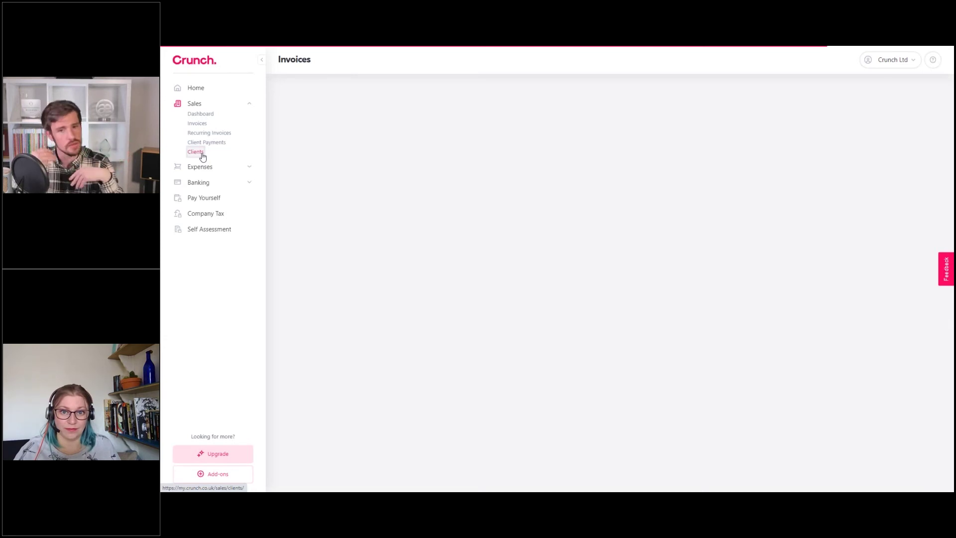
{"action": "left_click", "coordinate": [202, 155]}
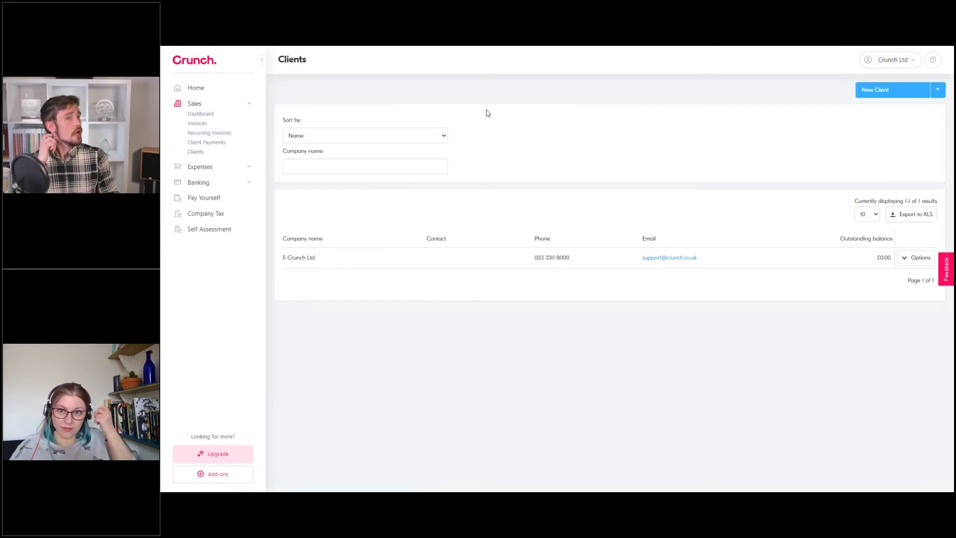
Start adding a new client from the Clients page
{"action": "left_click", "coordinate": [886, 92]}
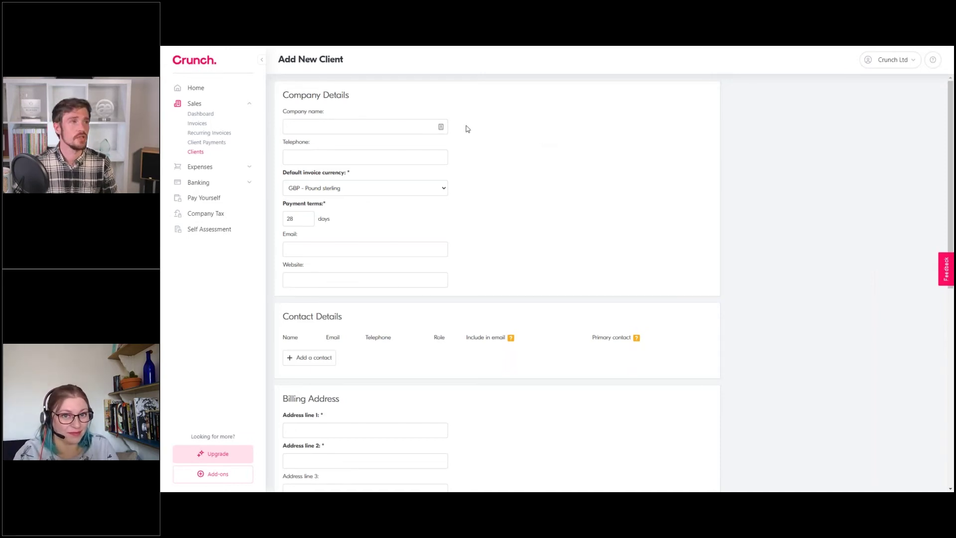
Name the new client BBC and keep GBP - Pound sterling as its invoice currency
{"action": "left_click", "coordinate": [319, 125]}
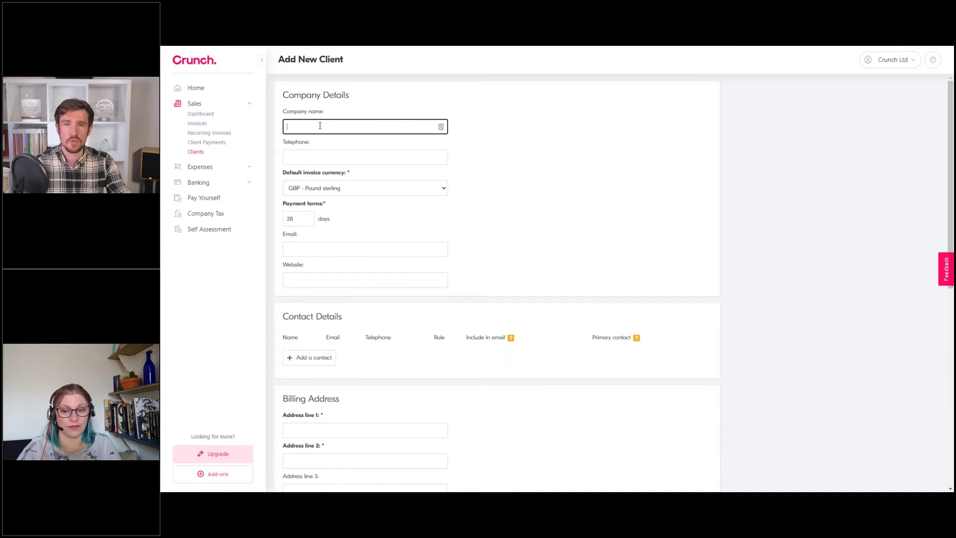
{"action": "type", "text": "BBC"}
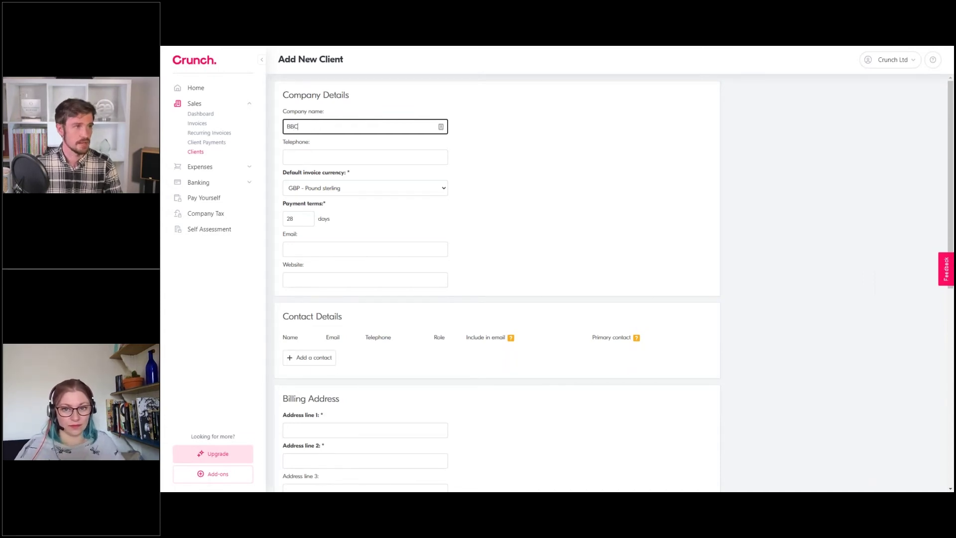
{"action": "left_click", "coordinate": [333, 188]}
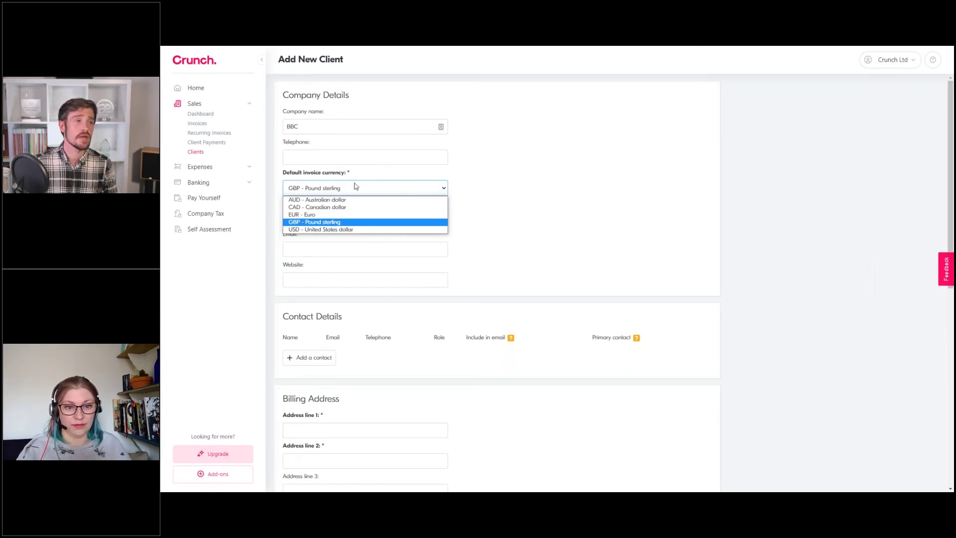
{"action": "left_click", "coordinate": [304, 125]}
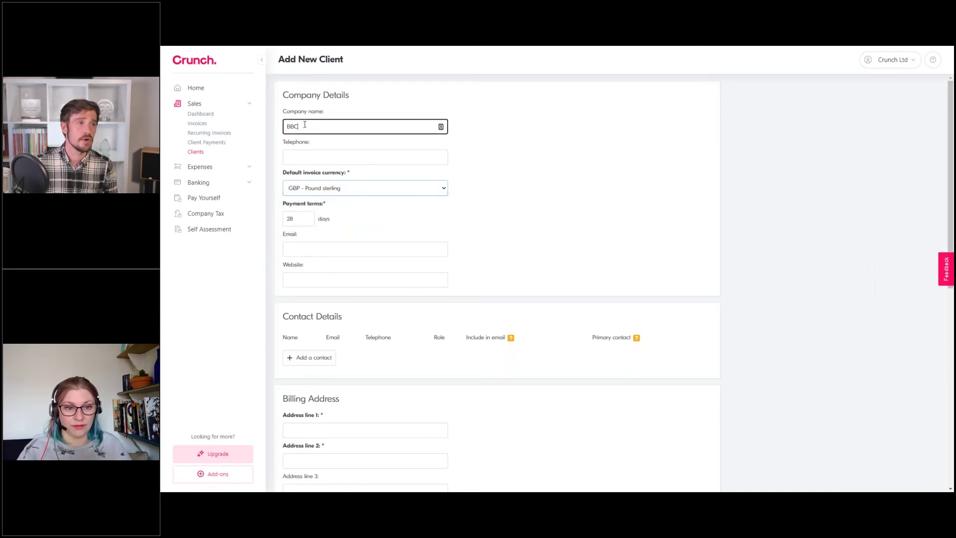
{"action": "left_click", "coordinate": [349, 191]}
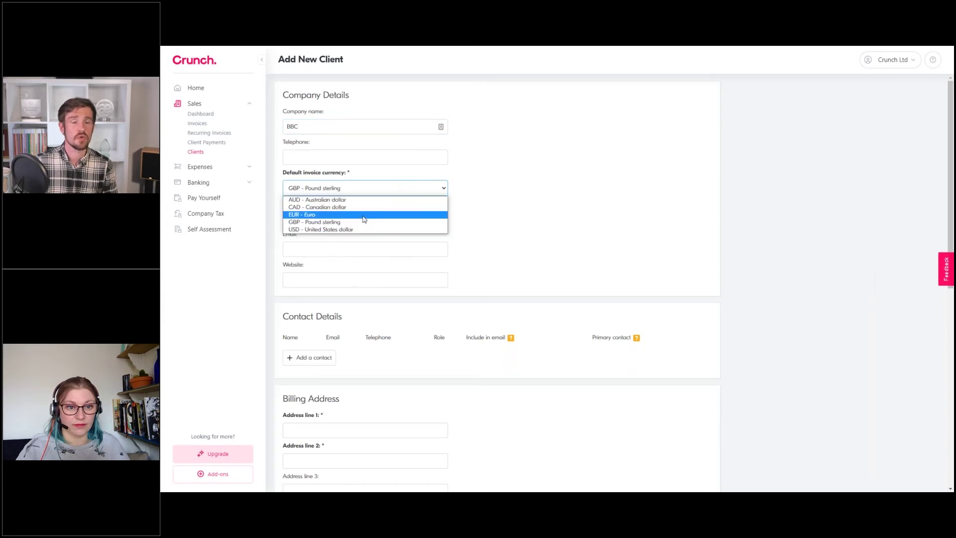
{"action": "left_click", "coordinate": [321, 222]}
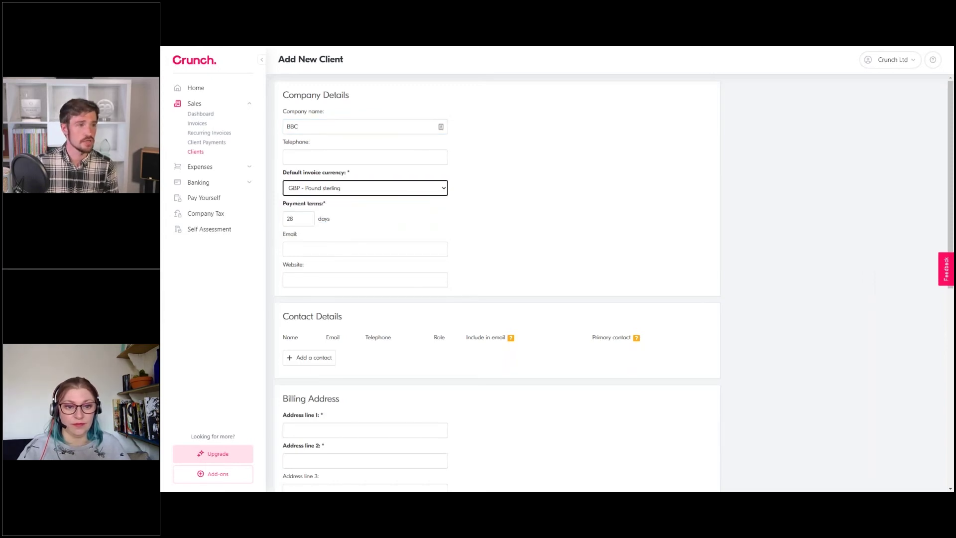
{"action": "left_click", "coordinate": [287, 190]}
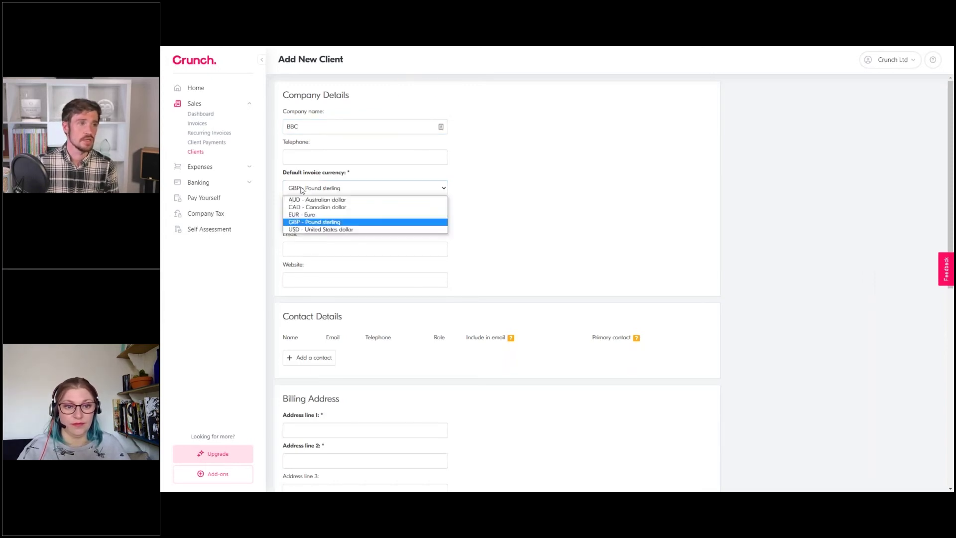
{"action": "left_click", "coordinate": [337, 221]}
Change the payment terms from 28 to 2 days, leaving telephone, email and website empty
{"action": "left_click_drag", "start_coordinate": [298, 220], "coordinate": [288, 224]}
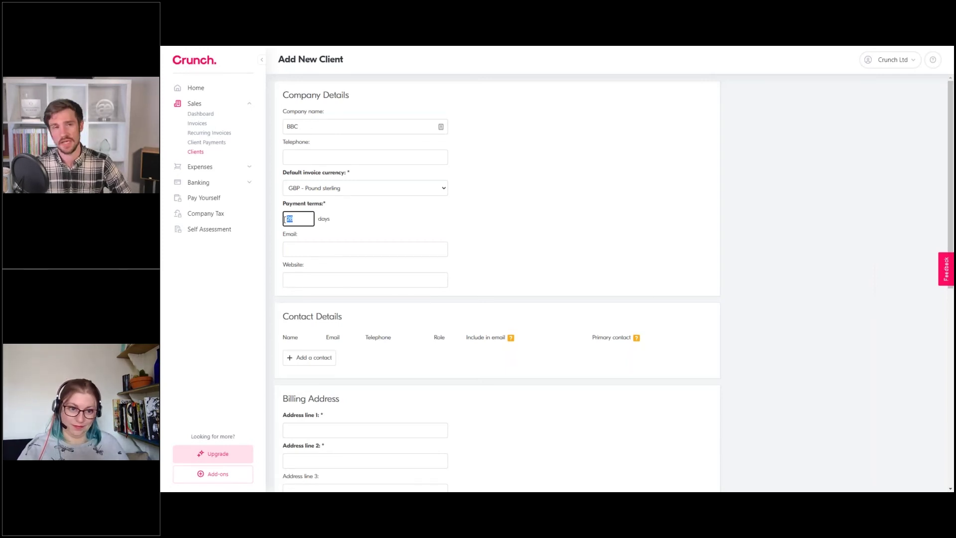
{"action": "type", "text": "2"}
{"action": "left_click", "coordinate": [352, 222]}
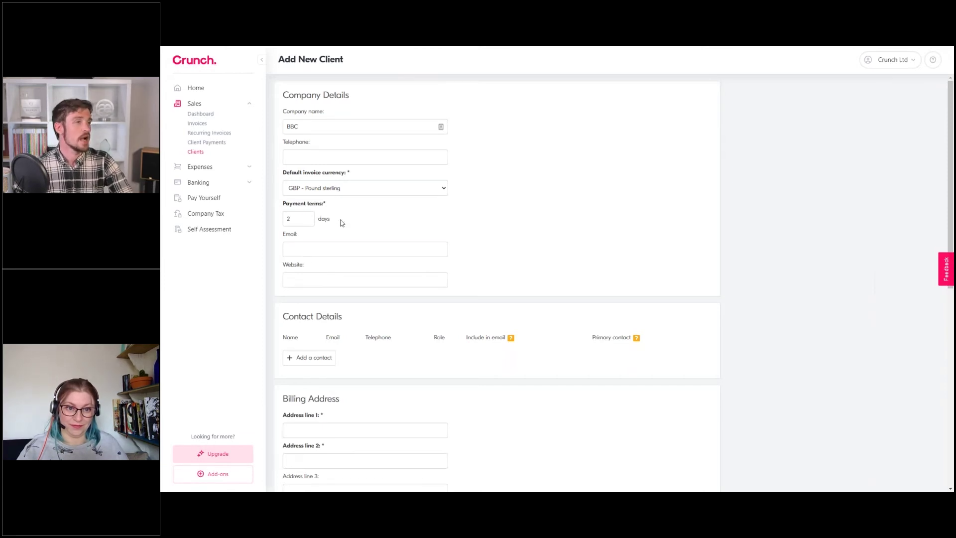
{"action": "left_click", "coordinate": [302, 159]}
{"action": "left_click", "coordinate": [314, 250]}
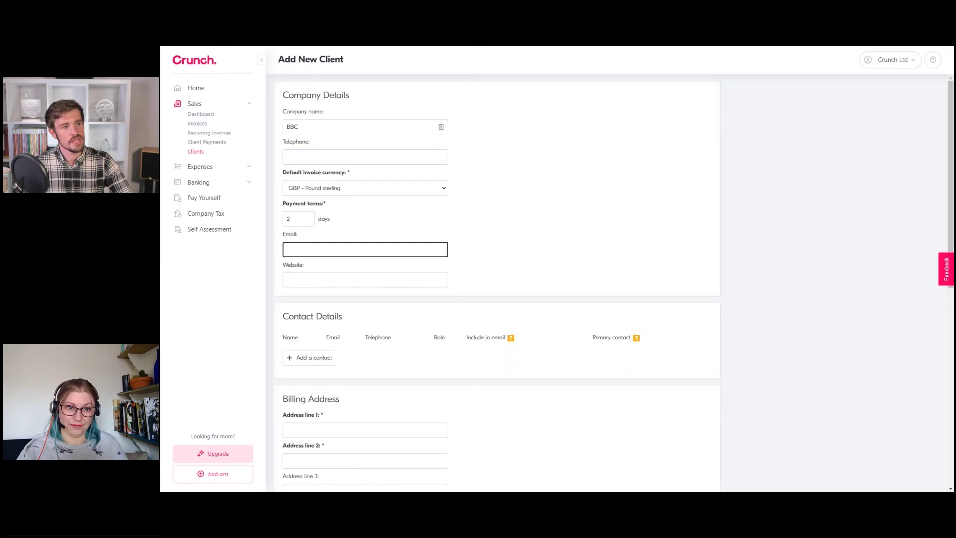
{"action": "left_click", "coordinate": [309, 277]}
{"action": "left_click", "coordinate": [311, 251]}
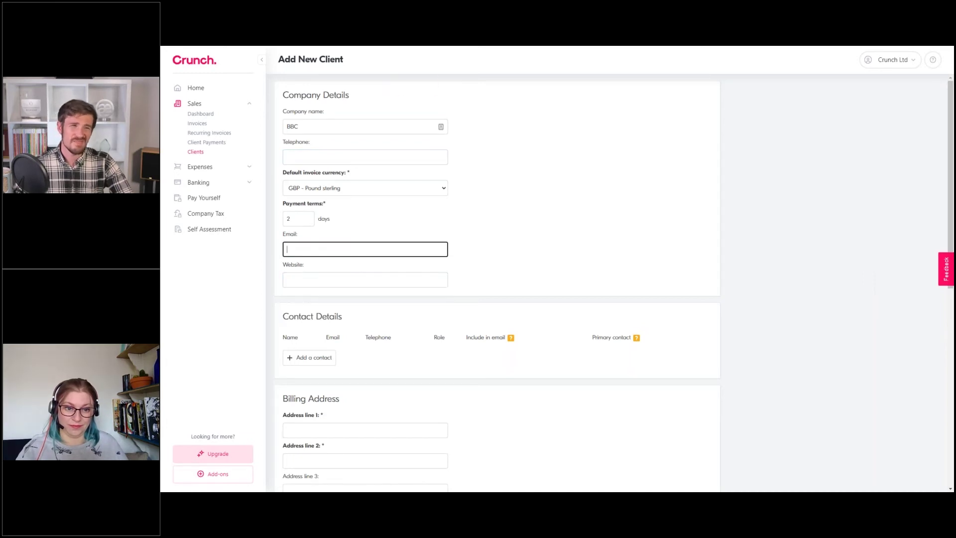
{"action": "left_click", "coordinate": [302, 156]}
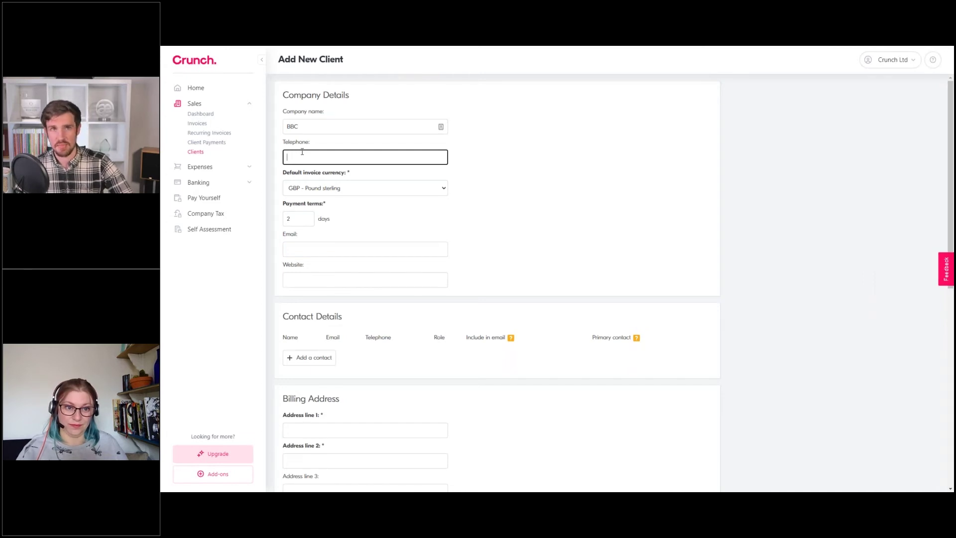
{"action": "left_click", "coordinate": [302, 247]}
{"action": "left_click", "coordinate": [329, 276]}
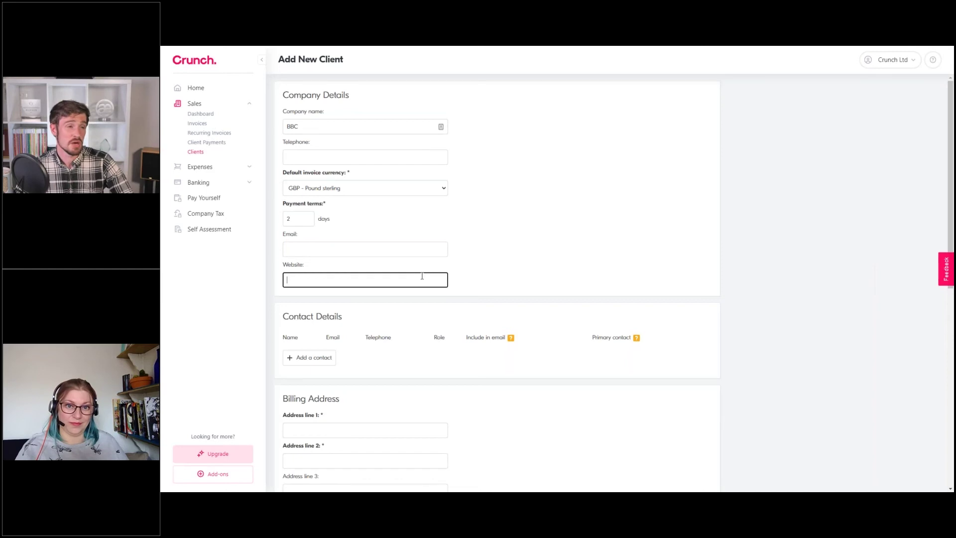
{"action": "left_click", "coordinate": [494, 217]}
{"action": "scroll", "coordinate": [496, 219], "scroll_direction": "down", "scroll_amount": 3}
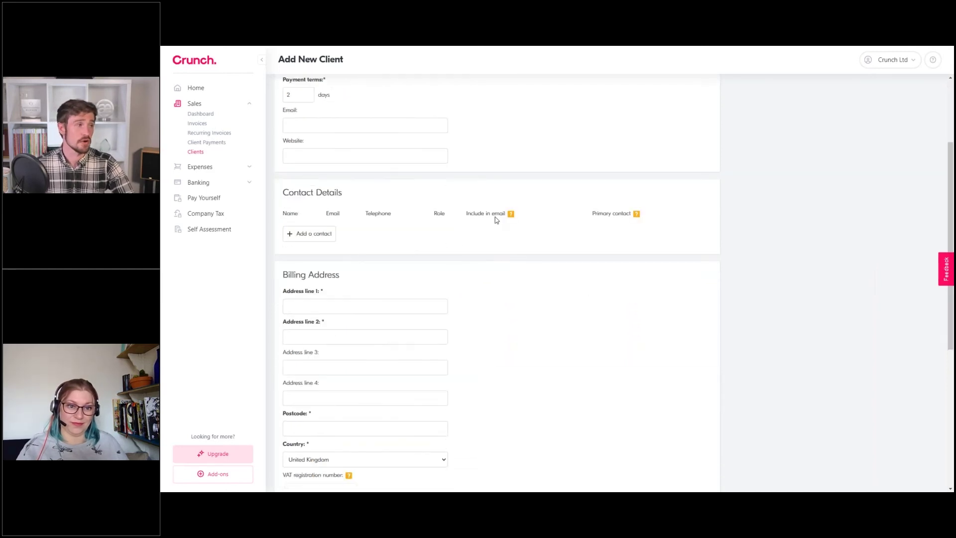
{"action": "scroll", "coordinate": [496, 220], "scroll_direction": "up", "scroll_amount": 1}
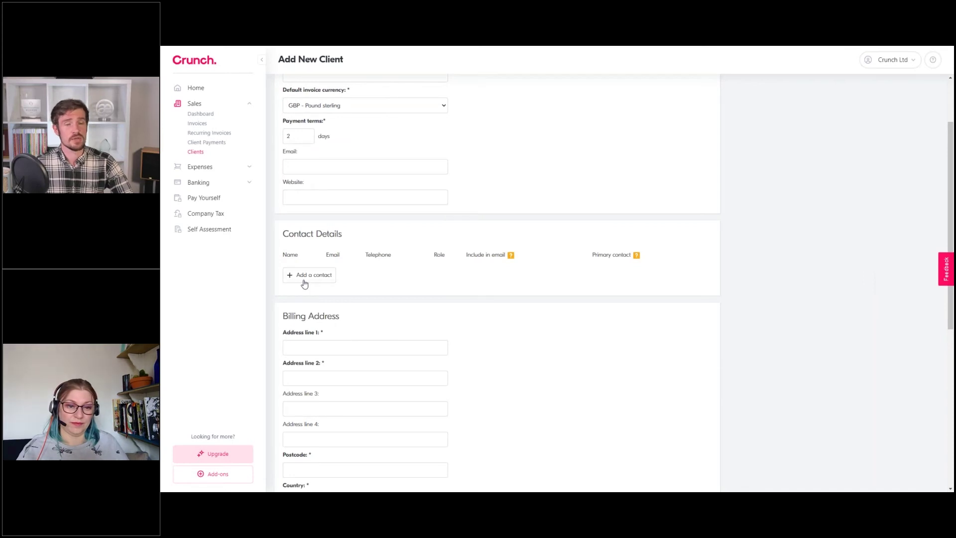
Add a contact with the person's full name and bbc.co.co e-mail, included in emails
{"action": "scroll", "coordinate": [305, 283], "scroll_direction": "up", "scroll_amount": 1}
{"action": "left_click", "coordinate": [311, 316]}
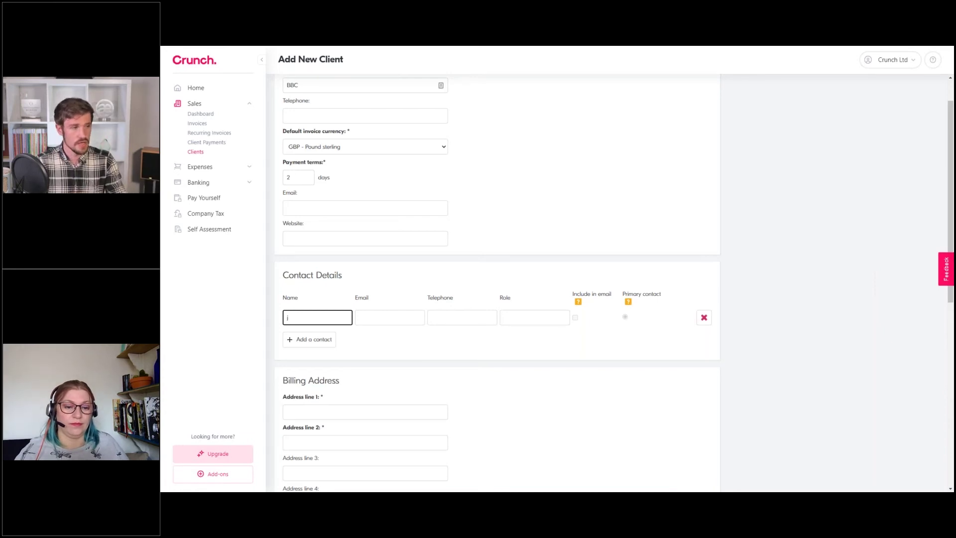
{"action": "type", "text": "John Smih"}
{"action": "key", "text": "BackSpace"}
{"action": "type", "text": "th"}
{"action": "left_click", "coordinate": [366, 315]}
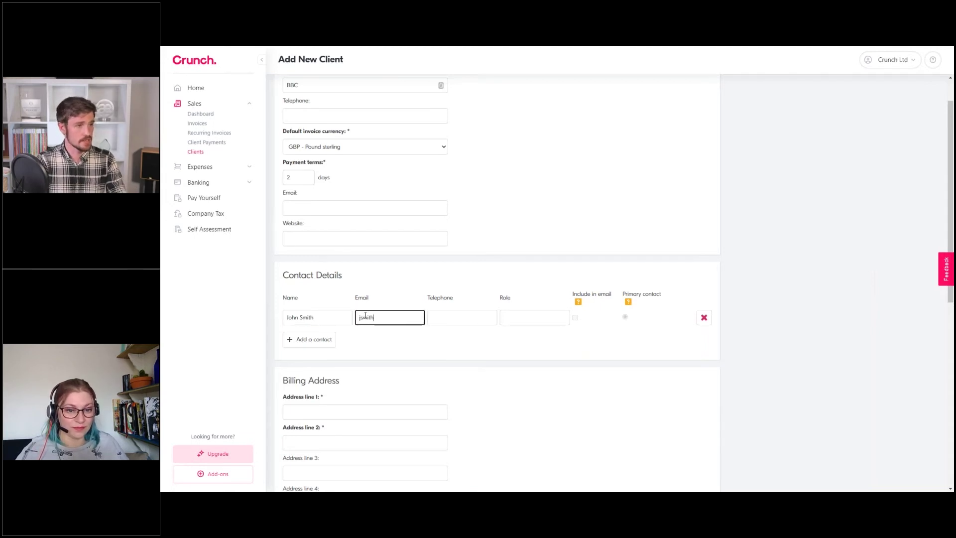
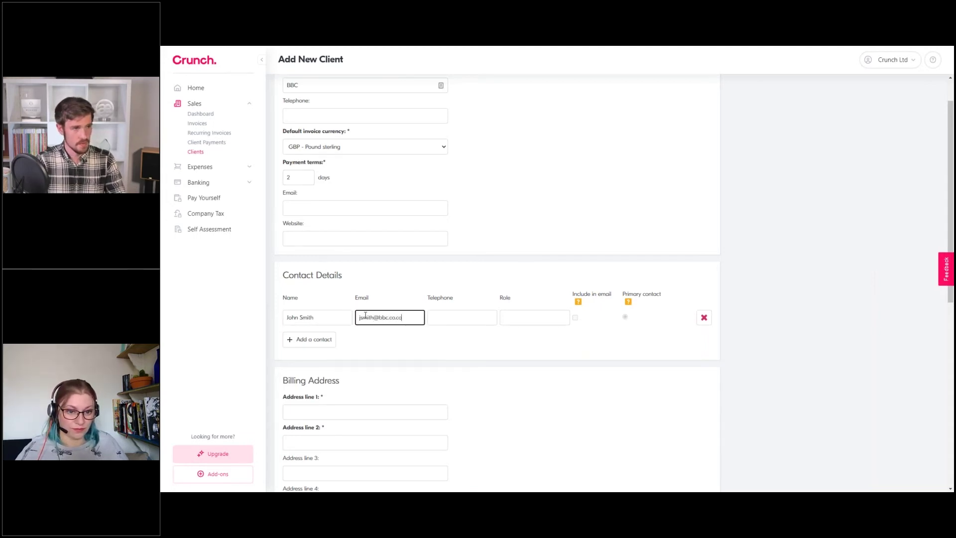
{"action": "key", "text": "Tab"}
{"action": "left_click", "coordinate": [513, 317]}
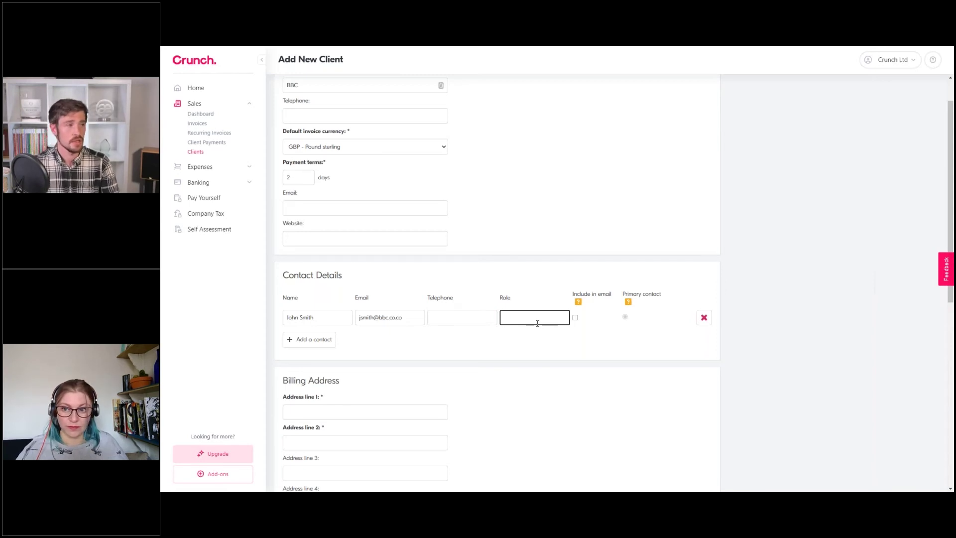
{"action": "left_click", "coordinate": [575, 318]}
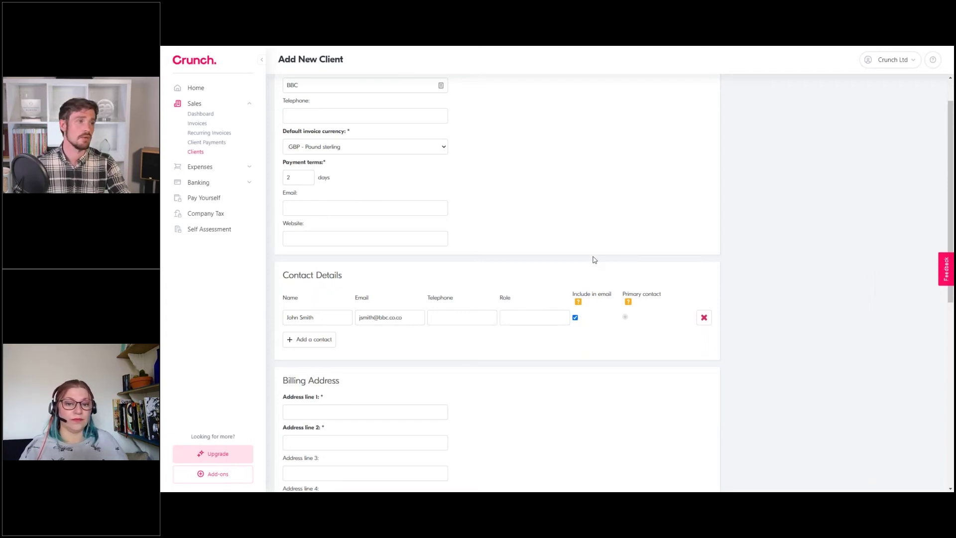
{"action": "scroll", "coordinate": [552, 223], "scroll_direction": "up", "scroll_amount": 1}
{"action": "scroll", "coordinate": [553, 223], "scroll_direction": "down", "scroll_amount": 1}
{"action": "scroll", "coordinate": [553, 222], "scroll_direction": "up", "scroll_amount": 1}
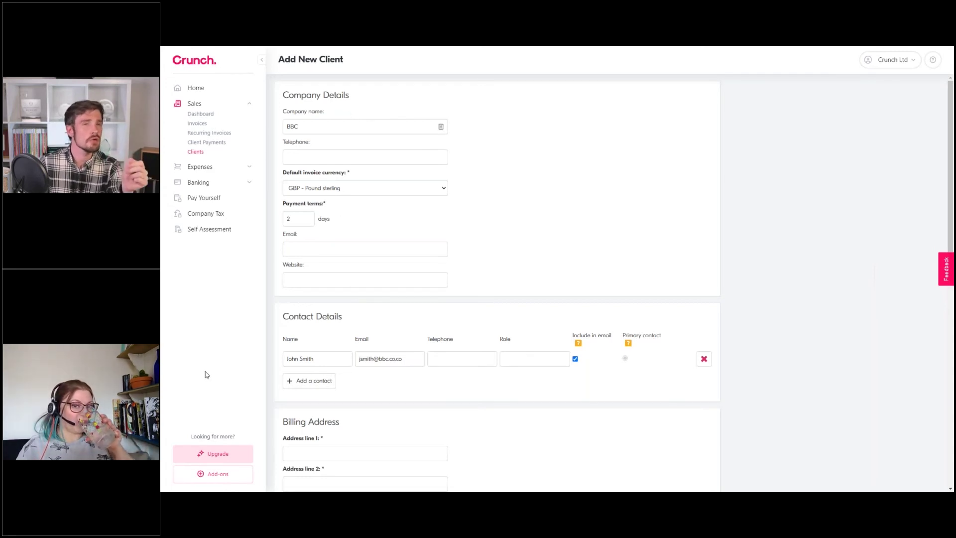
Add a second contact with the person's full name and bbc.co.co e-mail address
{"action": "left_click", "coordinate": [297, 380]}
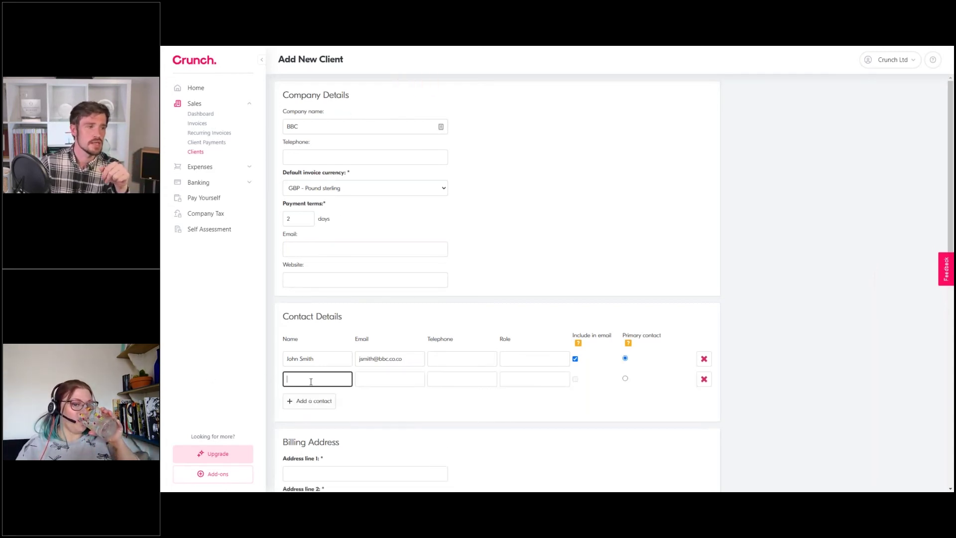
{"action": "type", "text": "Jane Smith"}
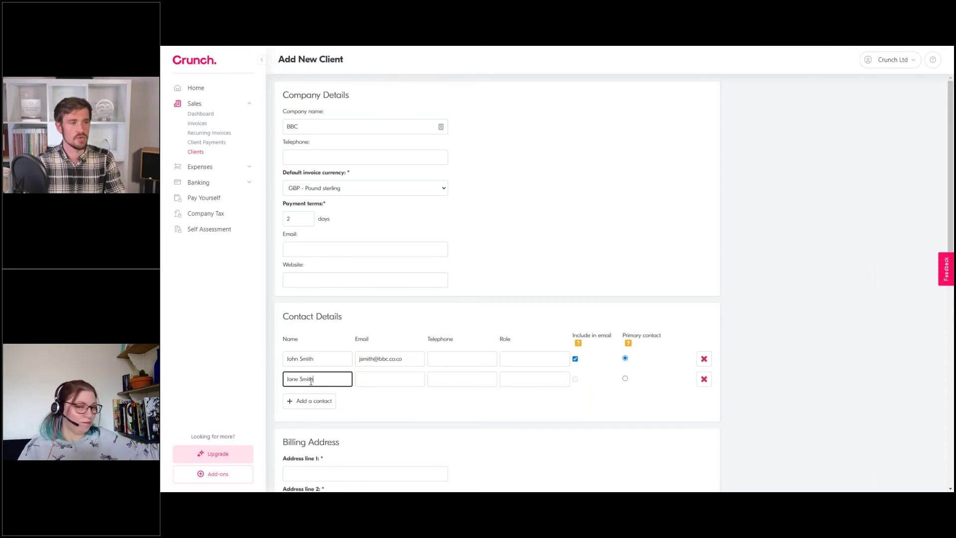
{"action": "left_click", "coordinate": [385, 379]}
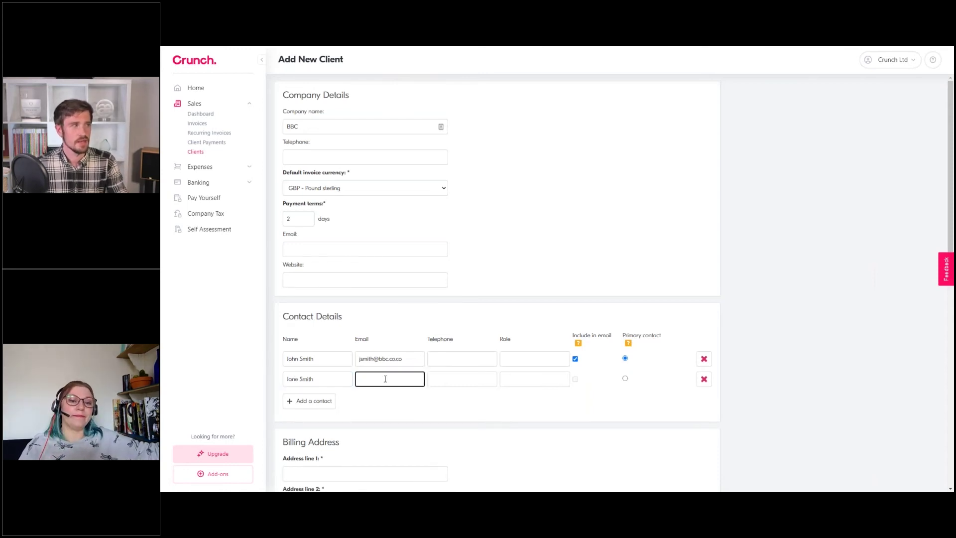
{"action": "left_click", "coordinate": [487, 303]}
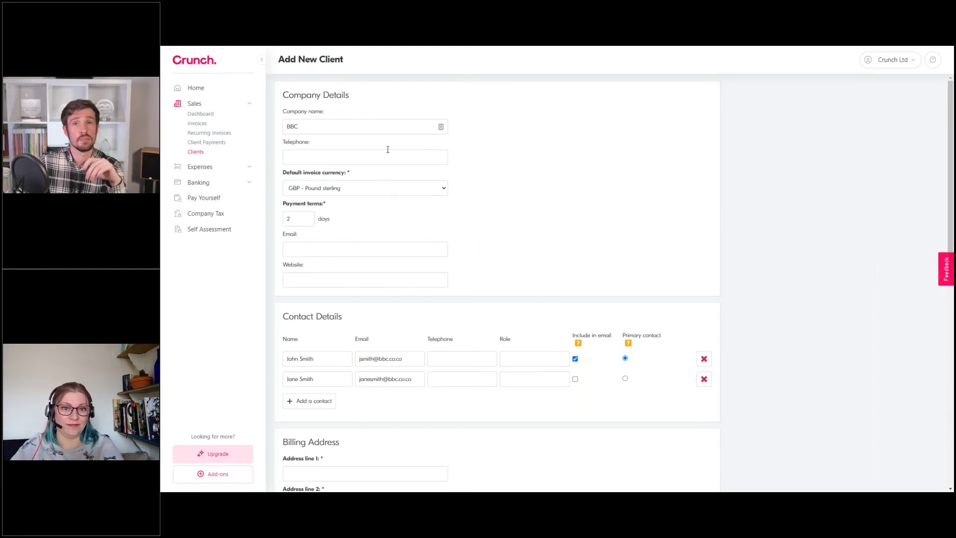
{"action": "double_click", "coordinate": [320, 125]}
{"action": "left_click", "coordinate": [320, 124]}
{"action": "left_click", "coordinate": [549, 142]}
{"action": "scroll", "coordinate": [548, 142], "scroll_direction": "down", "scroll_amount": 1}
Delete the extra blank contact rows, include the second contact in emails and make it primary
{"action": "left_click", "coordinate": [315, 360]}
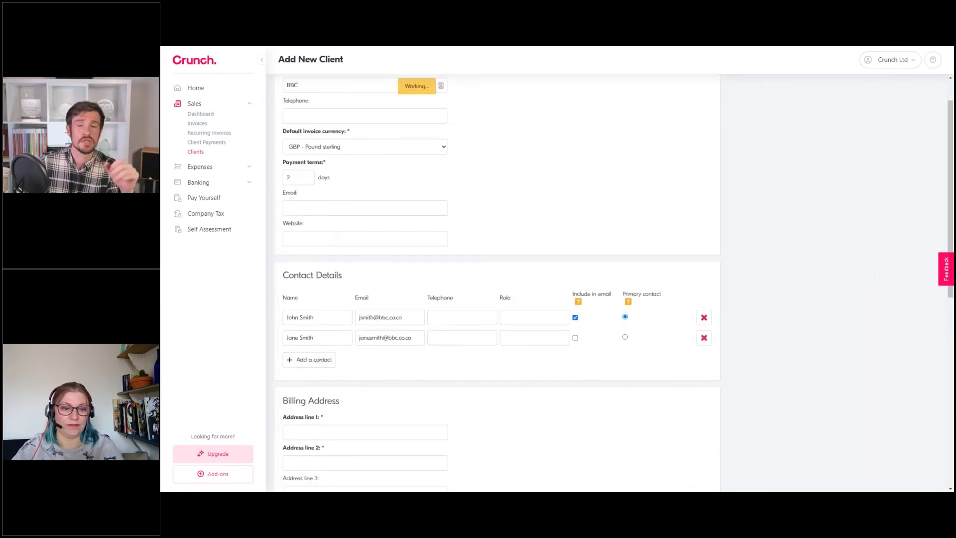
{"action": "left_click", "coordinate": [314, 381]}
{"action": "left_click", "coordinate": [316, 404]}
{"action": "left_click", "coordinate": [316, 420]}
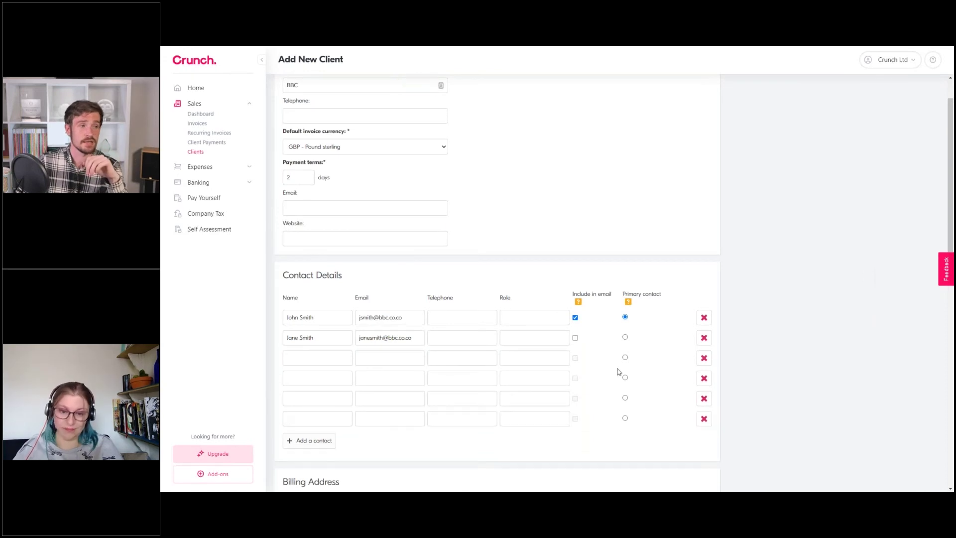
{"action": "left_click", "coordinate": [704, 418]}
{"action": "left_click", "coordinate": [703, 398]}
{"action": "left_click", "coordinate": [703, 378]}
{"action": "left_click", "coordinate": [703, 357]}
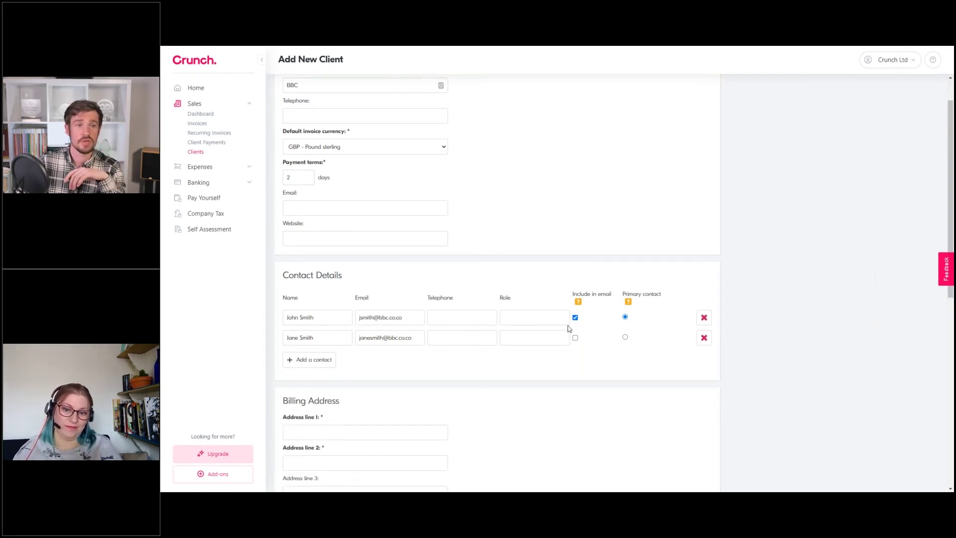
{"action": "left_click", "coordinate": [575, 338]}
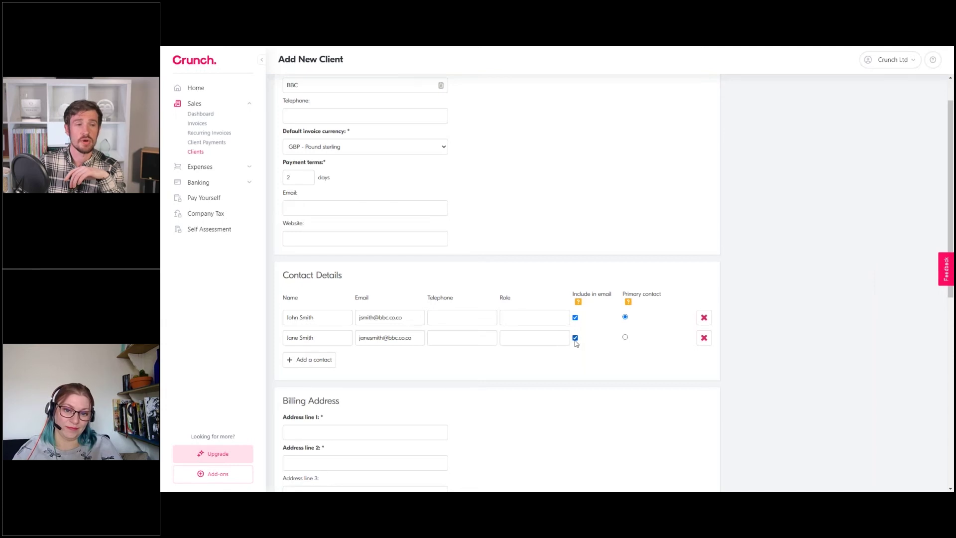
{"action": "left_click", "coordinate": [625, 337]}
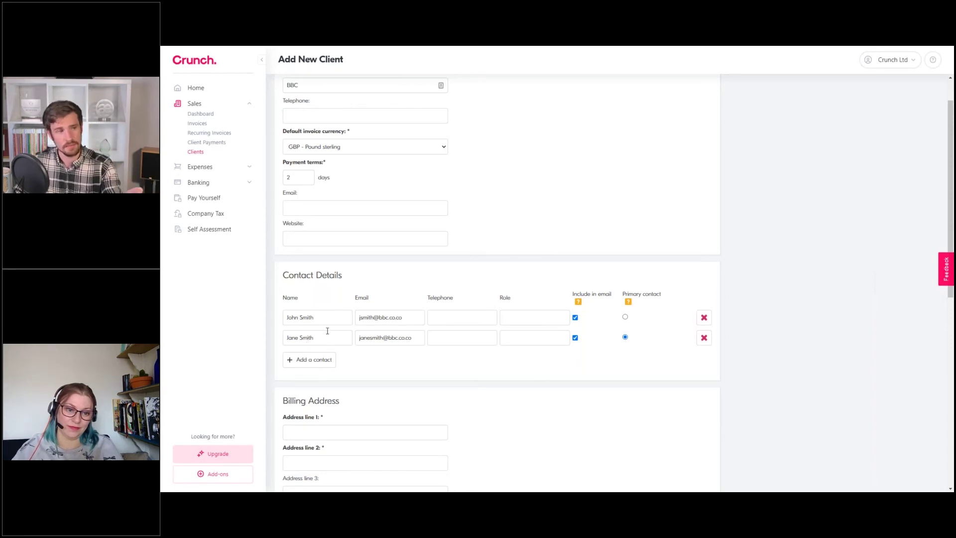
Delete the second contact so only the first remains, then go to Address line 1
{"action": "left_click", "coordinate": [703, 338]}
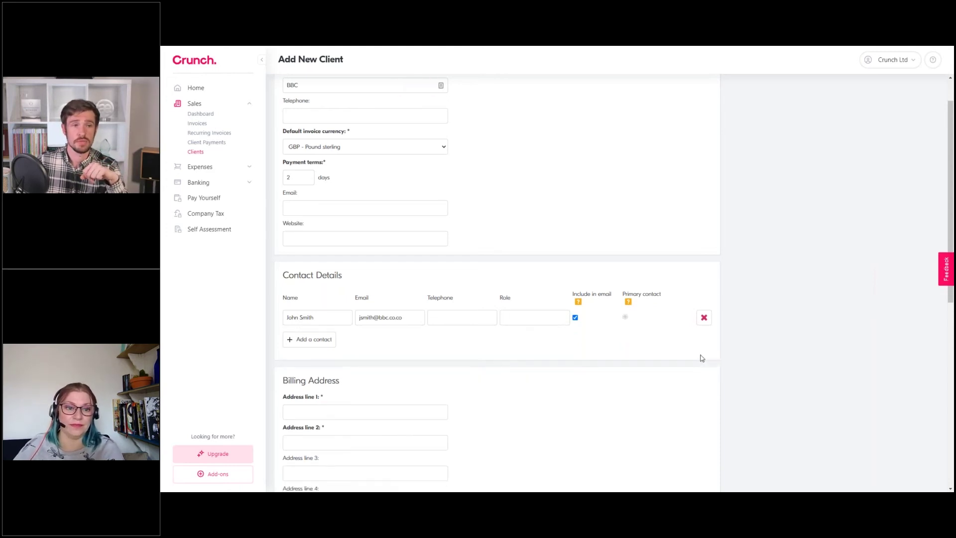
{"action": "scroll", "coordinate": [584, 335], "scroll_direction": "down", "scroll_amount": 1}
{"action": "scroll", "coordinate": [584, 336], "scroll_direction": "down", "scroll_amount": 3}
{"action": "left_click", "coordinate": [307, 243]}
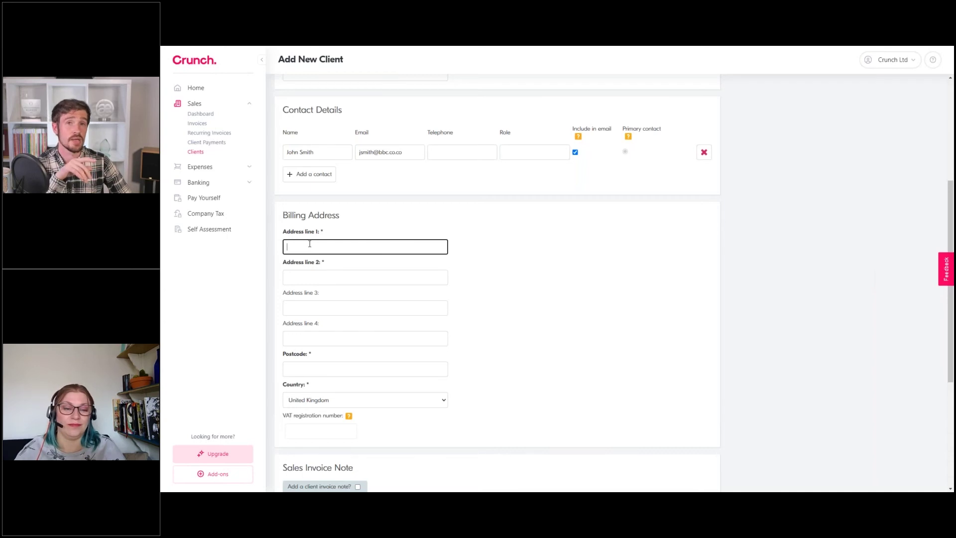
{"action": "type", "text": "1234"}
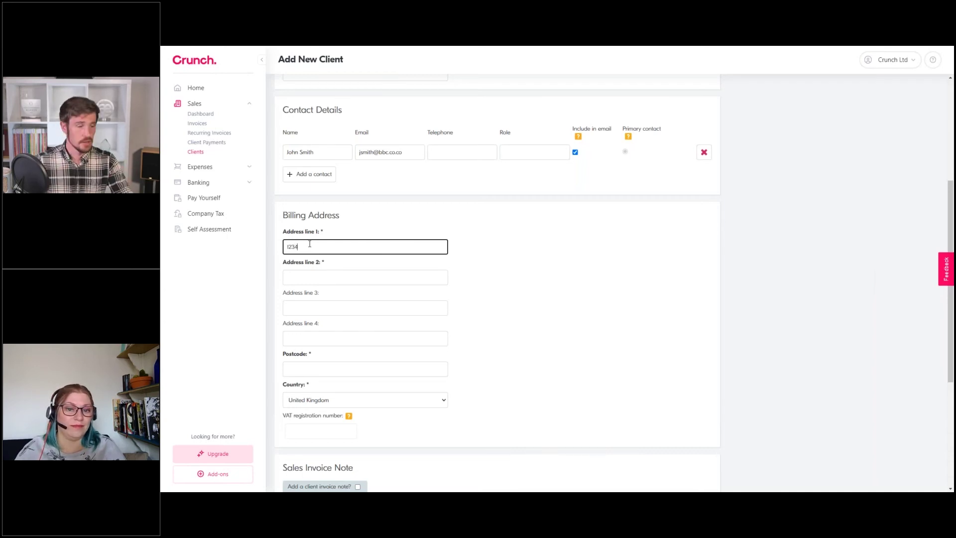
{"action": "key", "text": "Tab"}
{"action": "type", "text": "Brighton"}
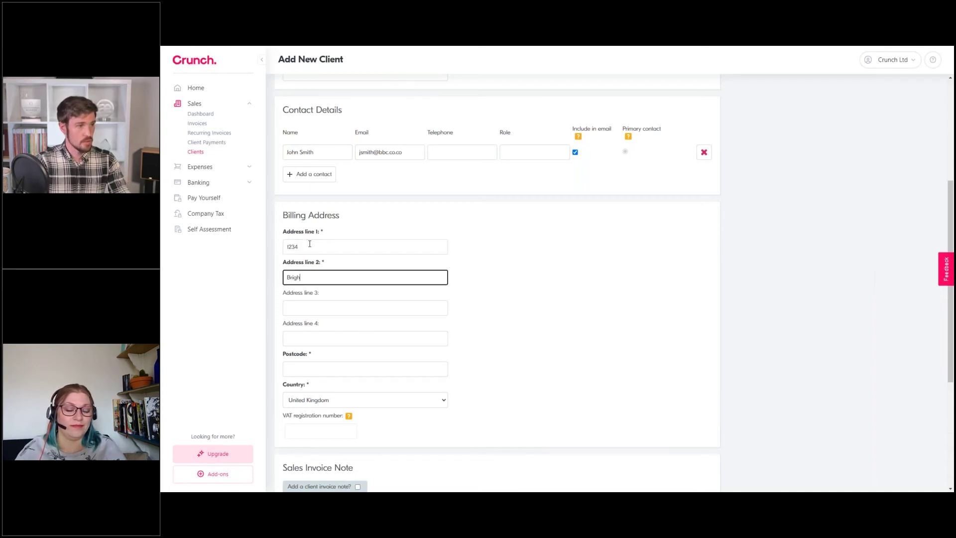
{"action": "key", "text": "Tab"}
{"action": "key", "text": "Tab"}
{"action": "key", "text": "Tab"}
{"action": "type", "text": "BN1 12A"}
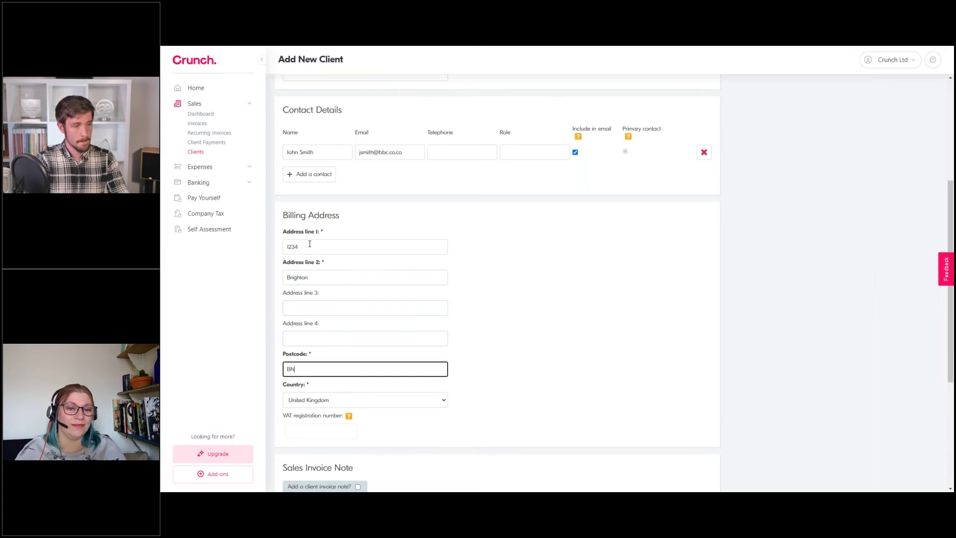
{"action": "scroll", "coordinate": [369, 323], "scroll_direction": "down", "scroll_amount": 2}
{"action": "left_click", "coordinate": [369, 318]}
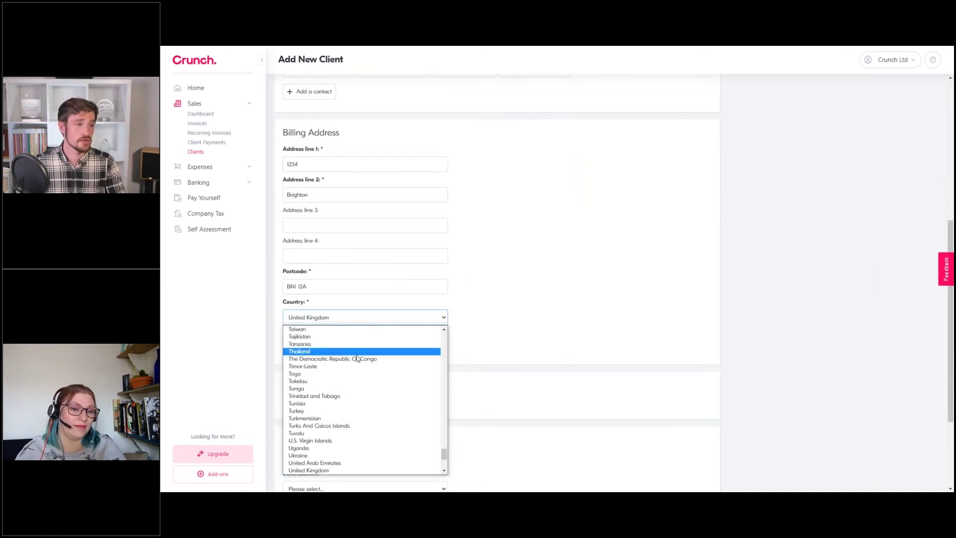
{"action": "scroll", "coordinate": [358, 388], "scroll_direction": "down", "scroll_amount": 1}
{"action": "scroll", "coordinate": [357, 413], "scroll_direction": "up", "scroll_amount": 10}
{"action": "scroll", "coordinate": [352, 405], "scroll_direction": "down", "scroll_amount": 10}
{"action": "left_click", "coordinate": [542, 247]}
{"action": "left_click", "coordinate": [540, 244]}
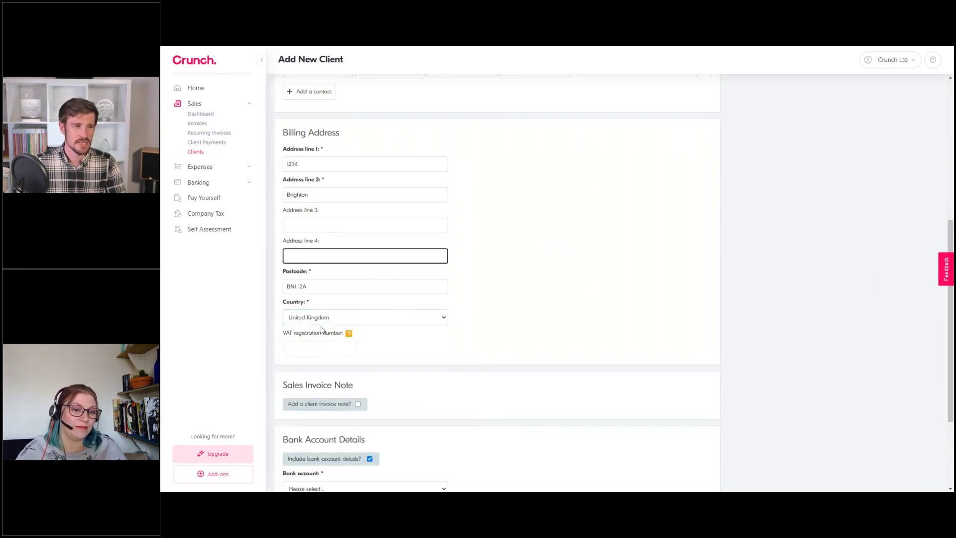
{"action": "left_click", "coordinate": [631, 359]}
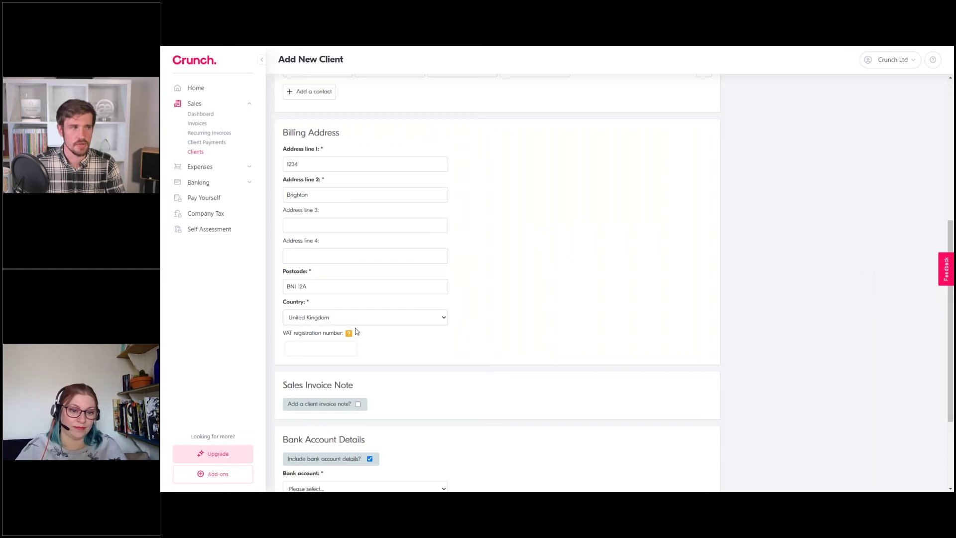
{"action": "scroll", "coordinate": [478, 309], "scroll_direction": "down", "scroll_amount": 3}
{"action": "left_click", "coordinate": [358, 273]}
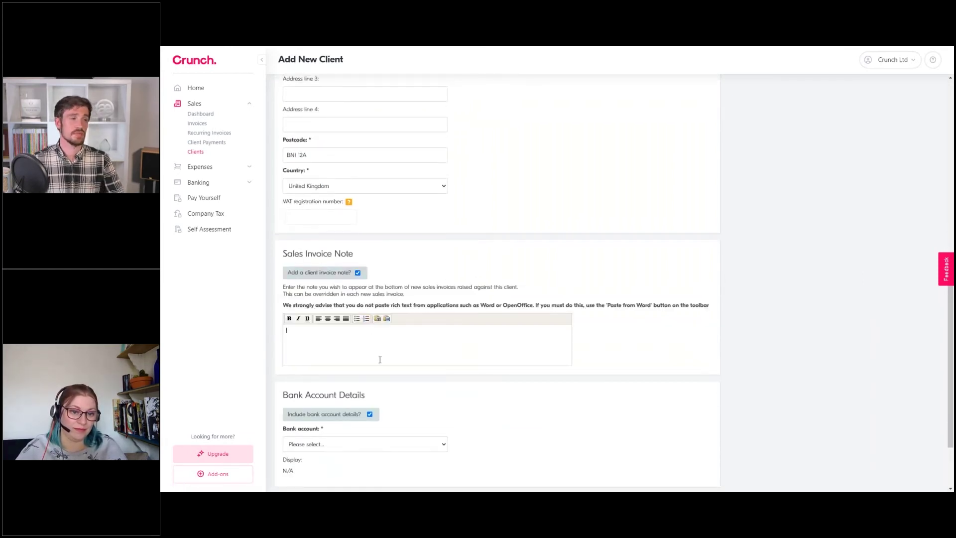
{"action": "left_click", "coordinate": [380, 359]}
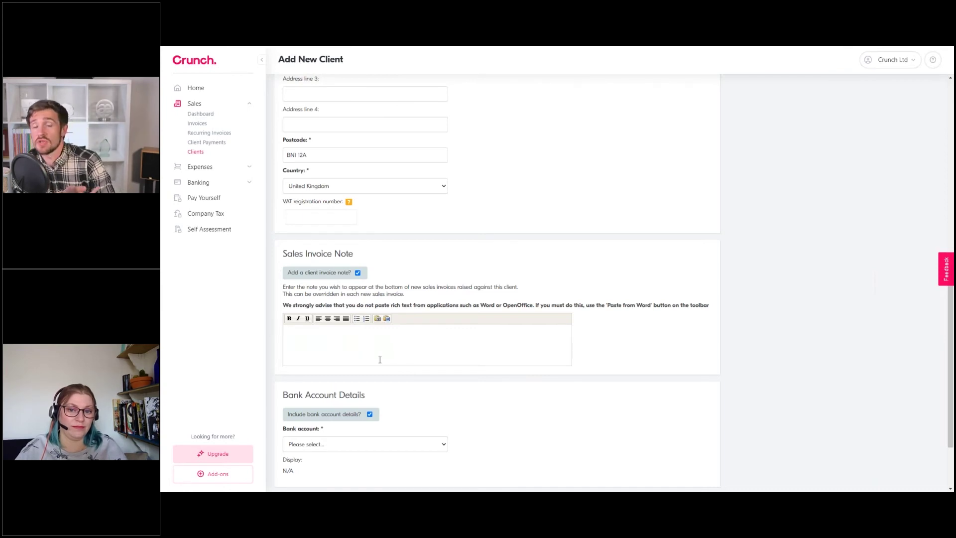
{"action": "left_click", "coordinate": [357, 273]}
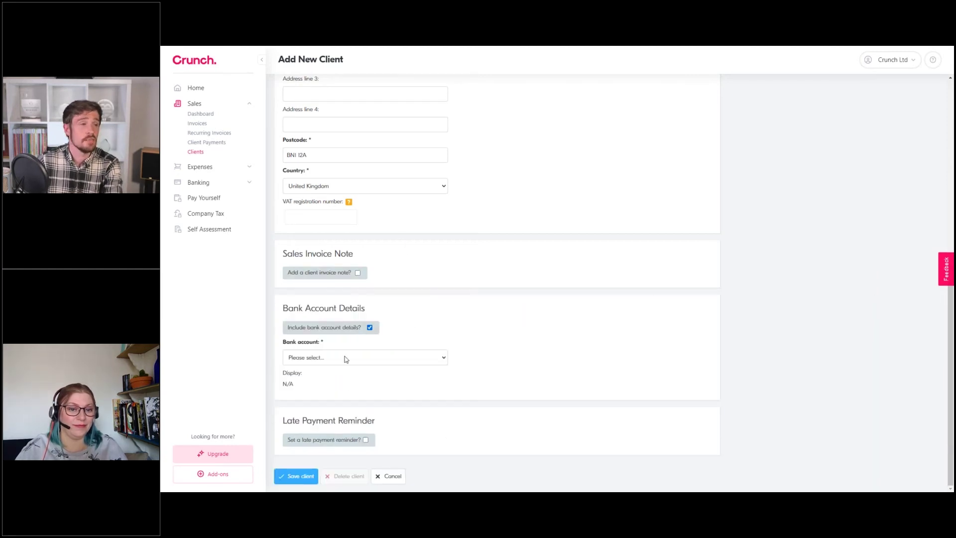
Choose Current Account - HSBC as the bank account and enable a late payment reminder
{"action": "left_click", "coordinate": [378, 358]}
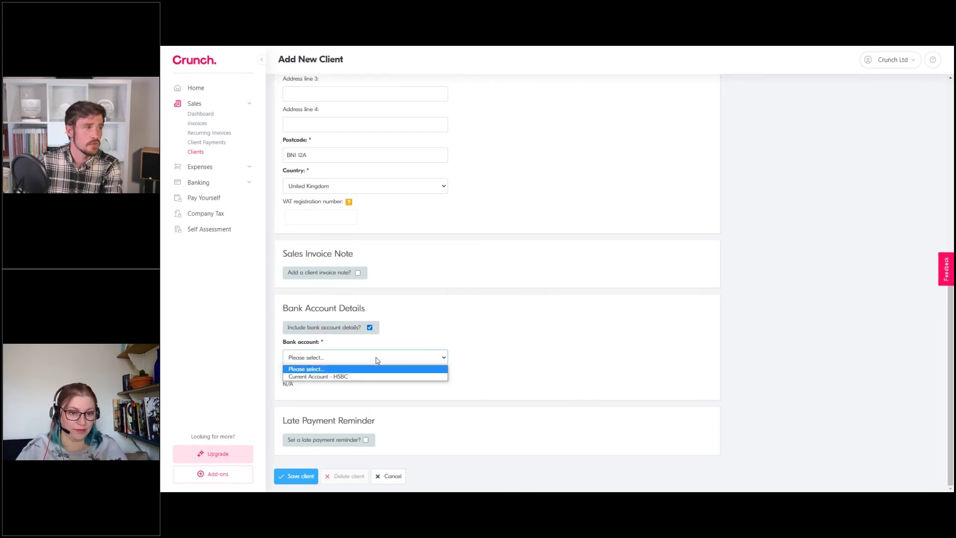
{"action": "left_click", "coordinate": [343, 377]}
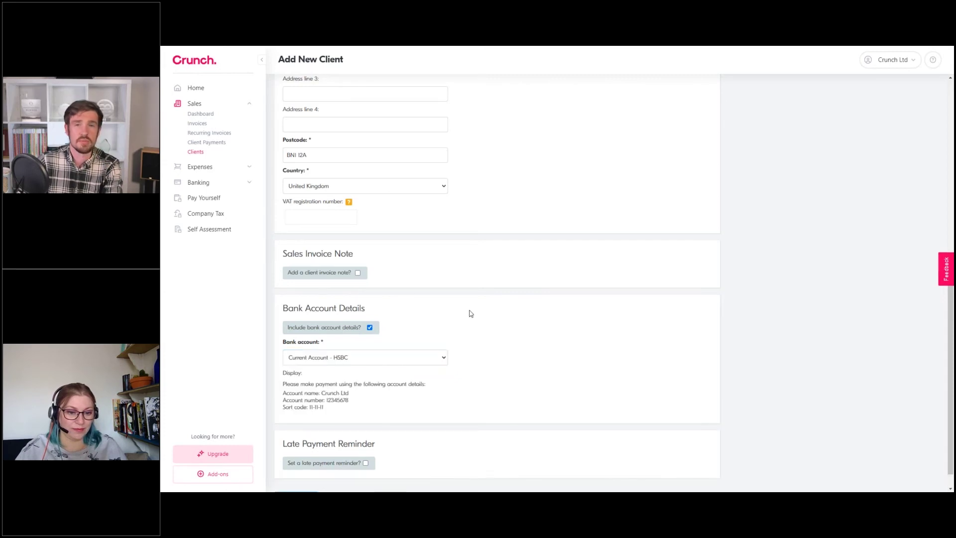
{"action": "scroll", "coordinate": [471, 313], "scroll_direction": "down", "scroll_amount": 1}
{"action": "left_click_drag", "start_coordinate": [284, 359], "coordinate": [370, 384]}
{"action": "left_click", "coordinate": [382, 381]}
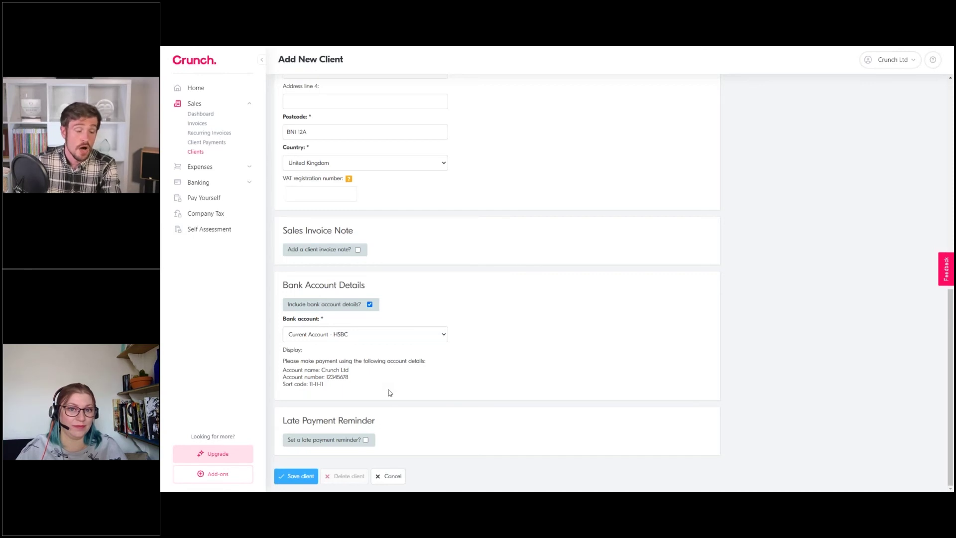
{"action": "left_click", "coordinate": [366, 439]}
{"action": "scroll", "coordinate": [418, 345], "scroll_direction": "down", "scroll_amount": 2}
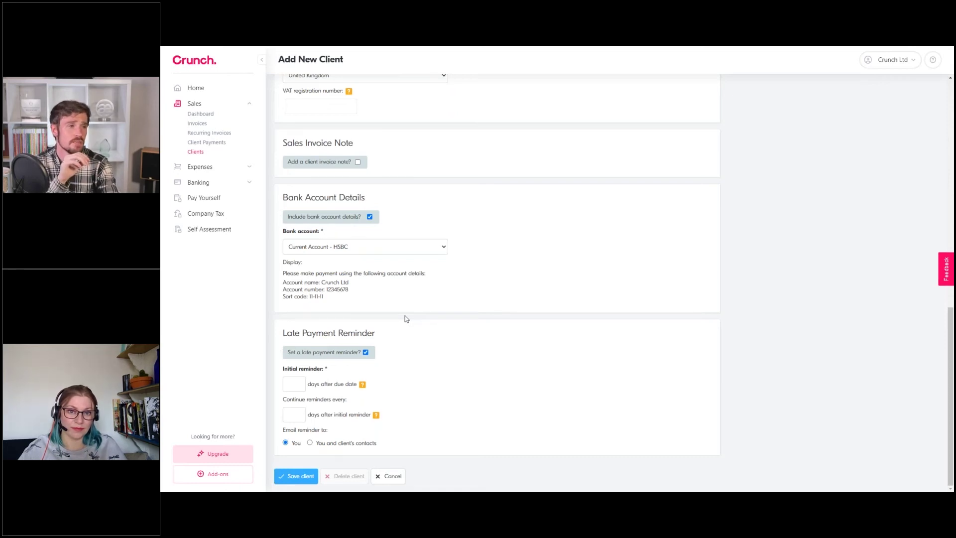
Send the first reminder 2 days after the due date, repeat every 2 days, e-mailed to You
{"action": "left_click", "coordinate": [287, 386]}
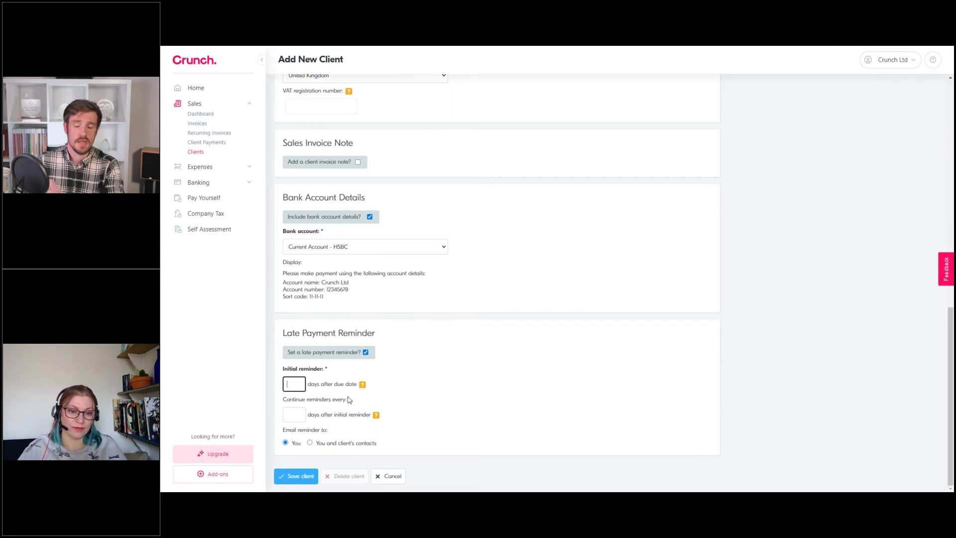
{"action": "scroll", "coordinate": [349, 399], "scroll_direction": "up", "scroll_amount": 8}
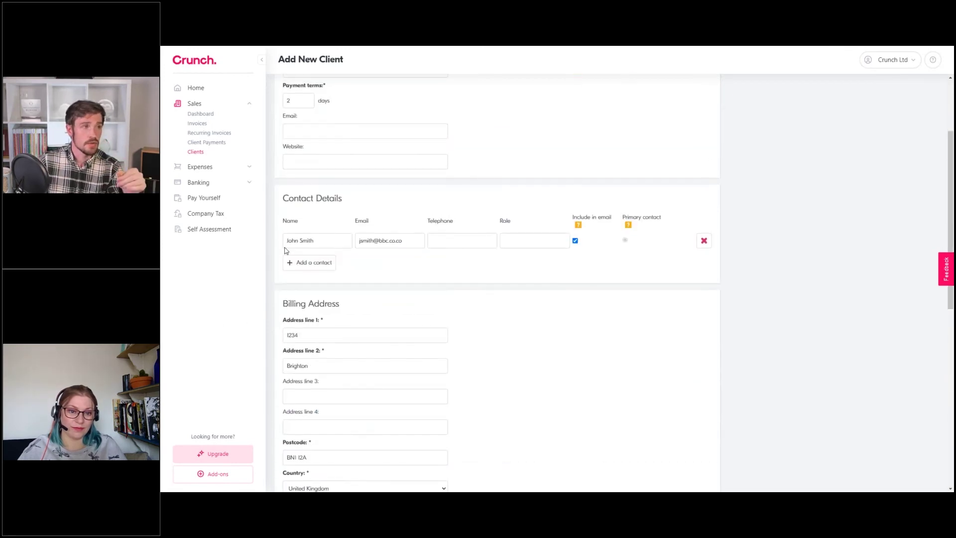
{"action": "scroll", "coordinate": [287, 250], "scroll_direction": "up", "scroll_amount": 3}
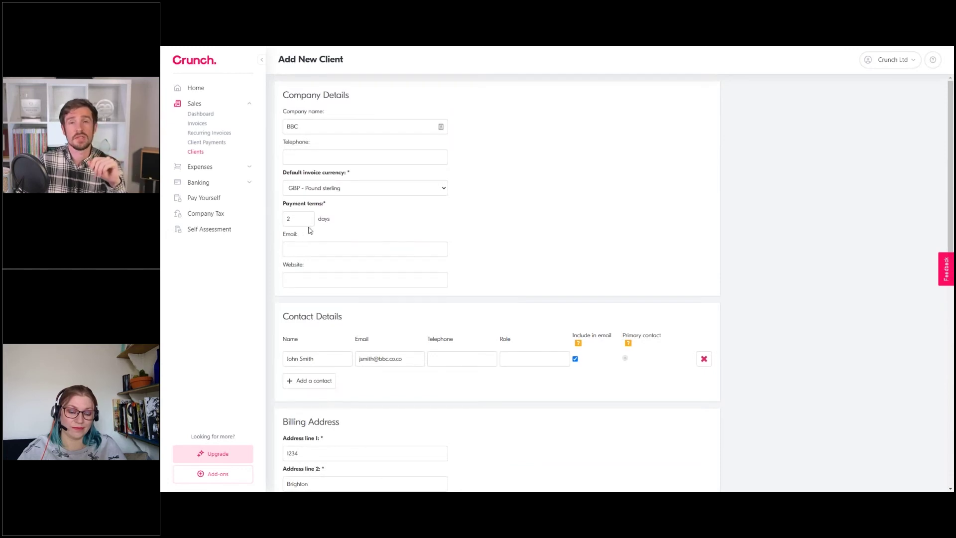
{"action": "scroll", "coordinate": [350, 215], "scroll_direction": "down", "scroll_amount": 15}
{"action": "type", "text": "2"}
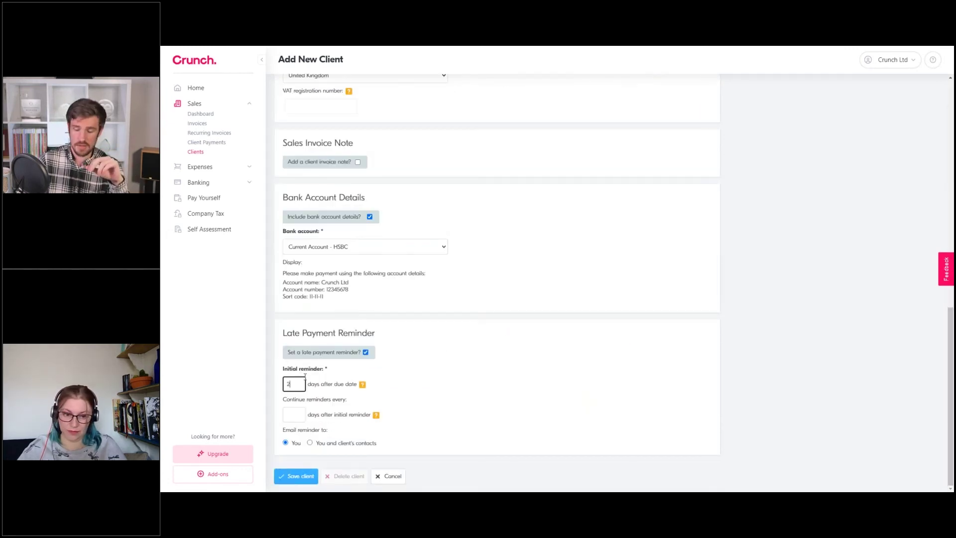
{"action": "left_click", "coordinate": [295, 414]}
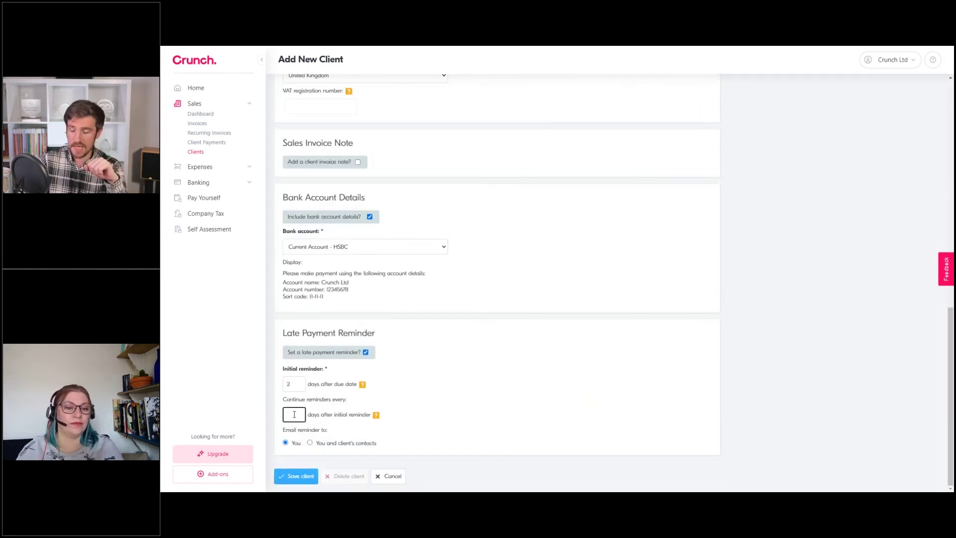
{"action": "type", "text": "2"}
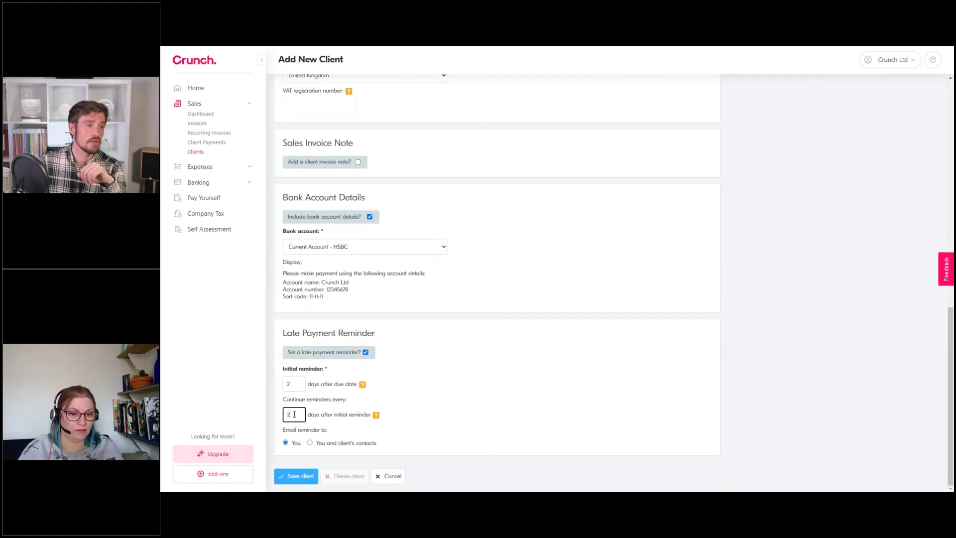
{"action": "left_click", "coordinate": [472, 377]}
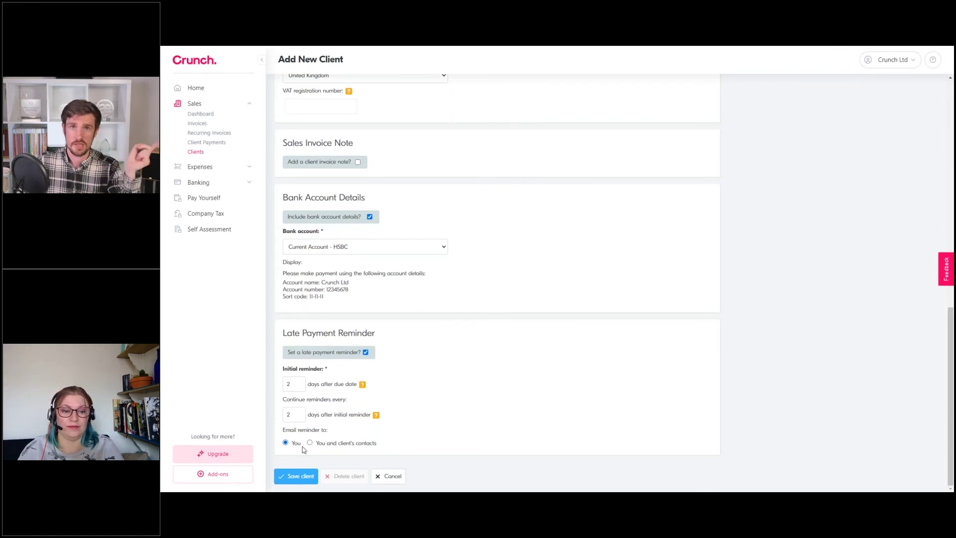
{"action": "left_click", "coordinate": [322, 445]}
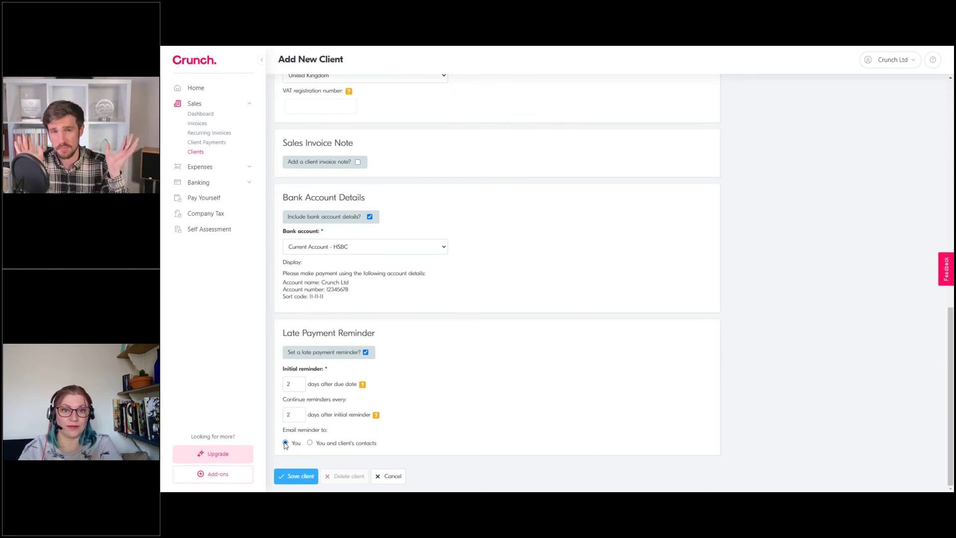
{"action": "left_click", "coordinate": [351, 446]}
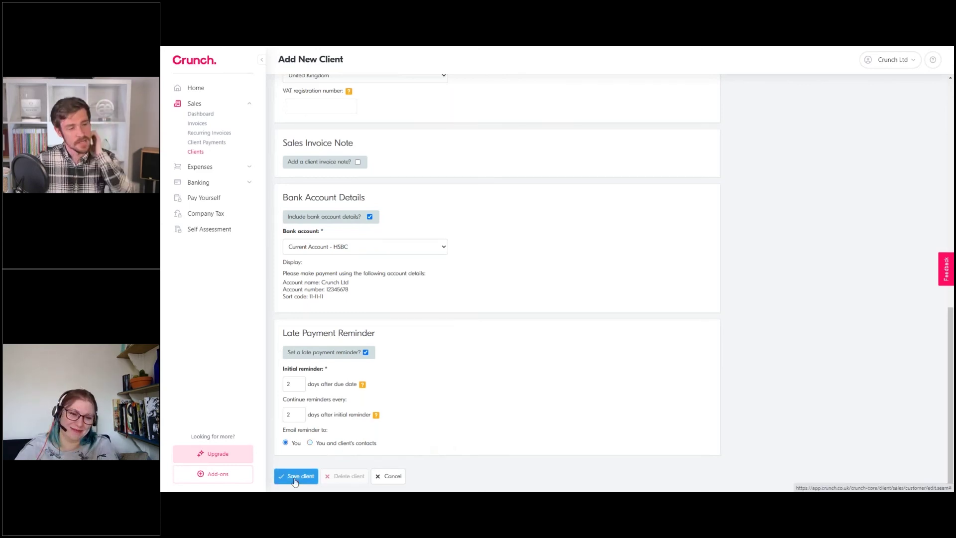
Save the BBC client and return to the Clients list
{"action": "left_click", "coordinate": [295, 477]}
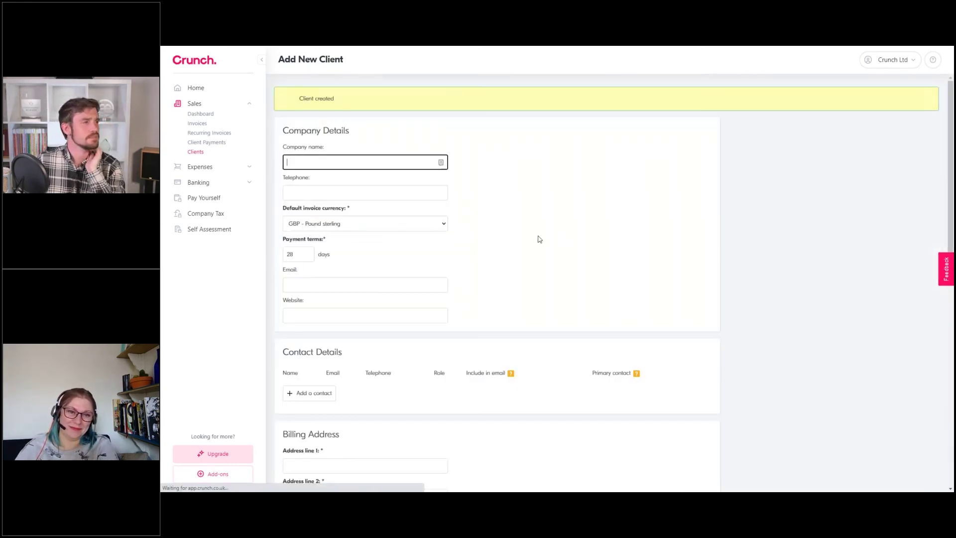
{"action": "left_click_drag", "start_coordinate": [304, 98], "coordinate": [334, 101]}
{"action": "left_click", "coordinate": [334, 101]}
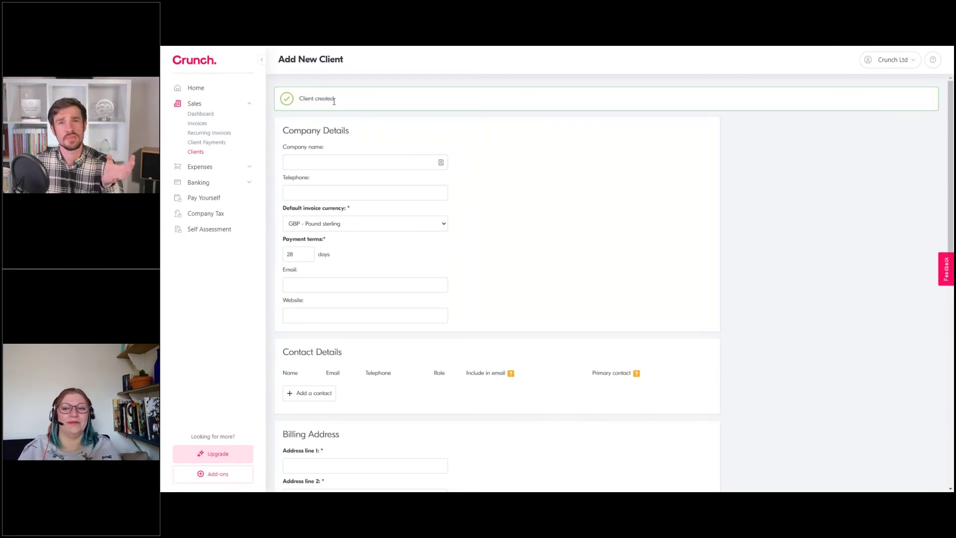
{"action": "left_click", "coordinate": [202, 155]}
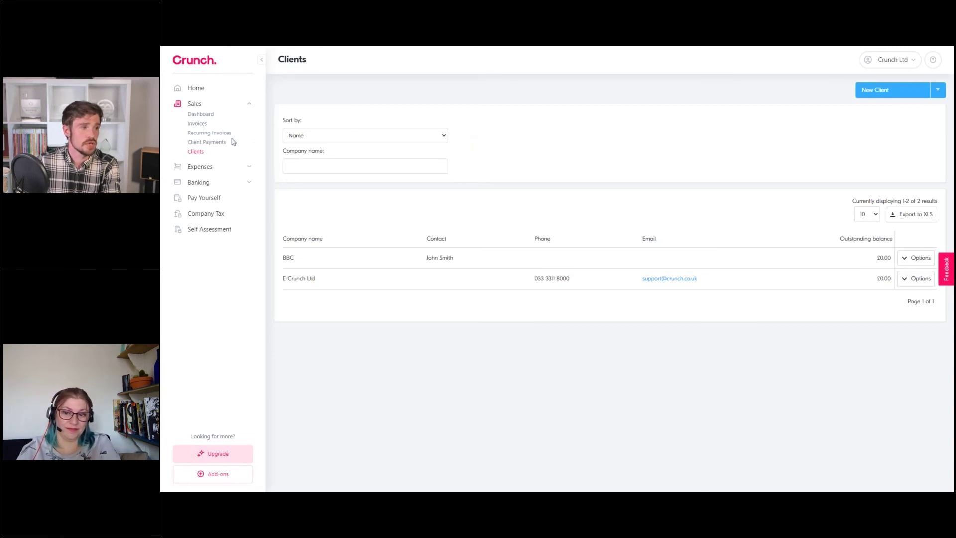
Filter the Invoices list by BBC, then E-Crunch Ltd, and start a new invoice
{"action": "left_click", "coordinate": [203, 128]}
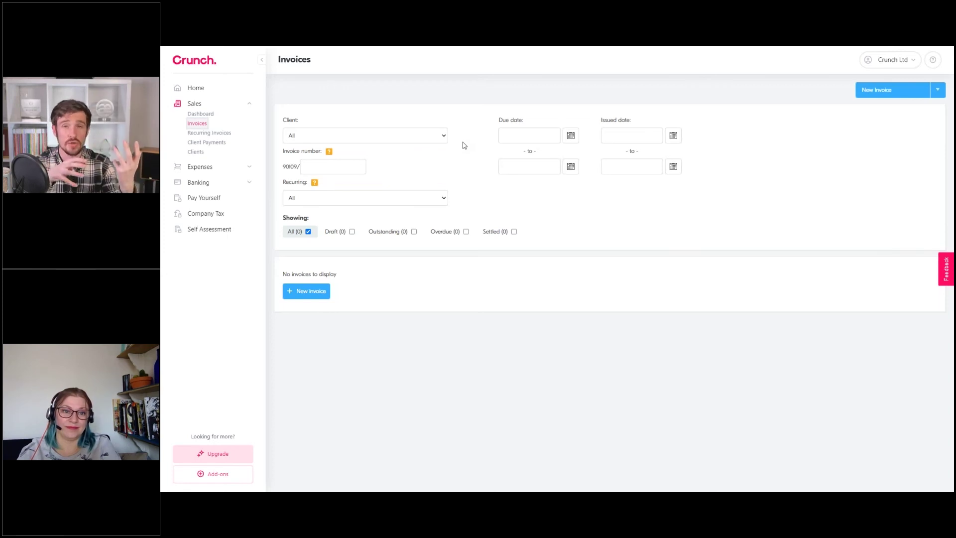
{"action": "left_click", "coordinate": [397, 139]}
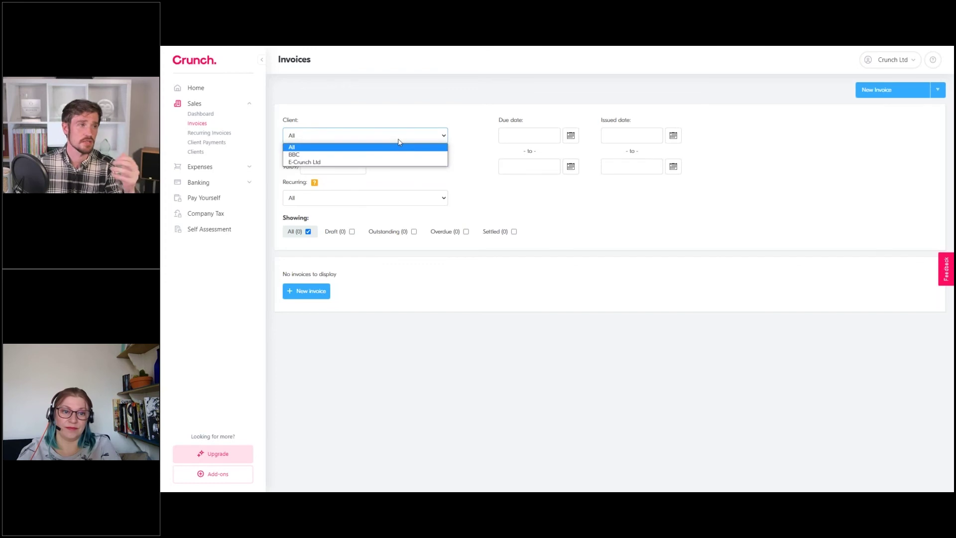
{"action": "left_click", "coordinate": [309, 154]}
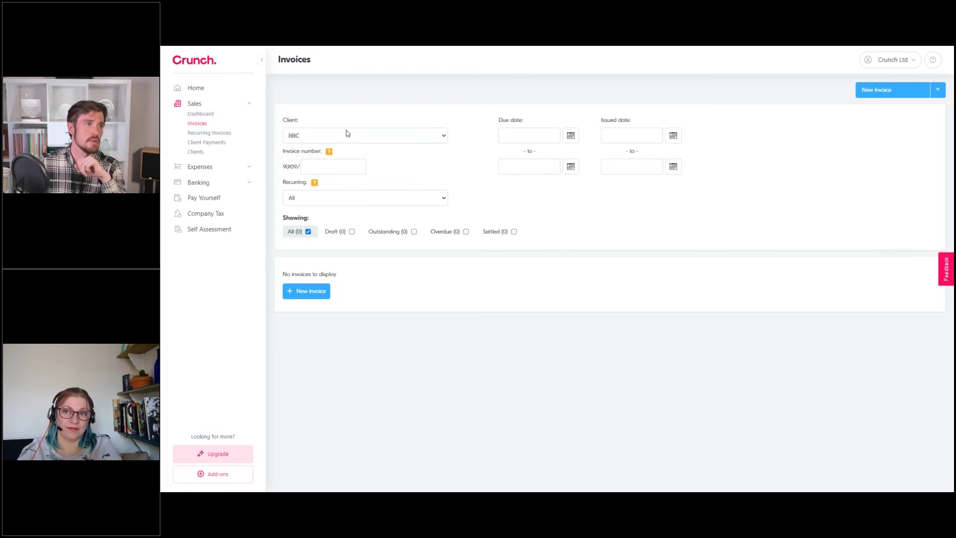
{"action": "left_click", "coordinate": [365, 138]}
{"action": "left_click", "coordinate": [366, 160]}
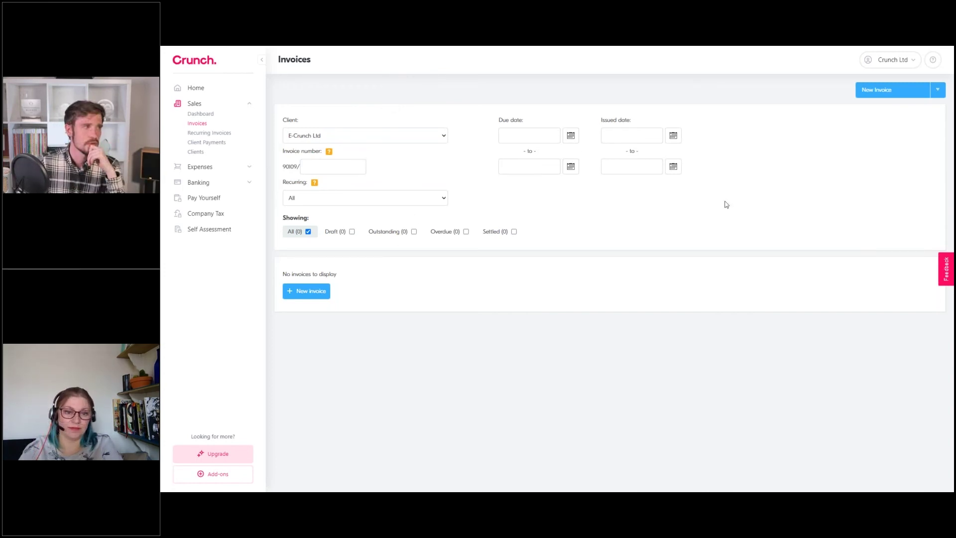
{"action": "left_click", "coordinate": [879, 90]}
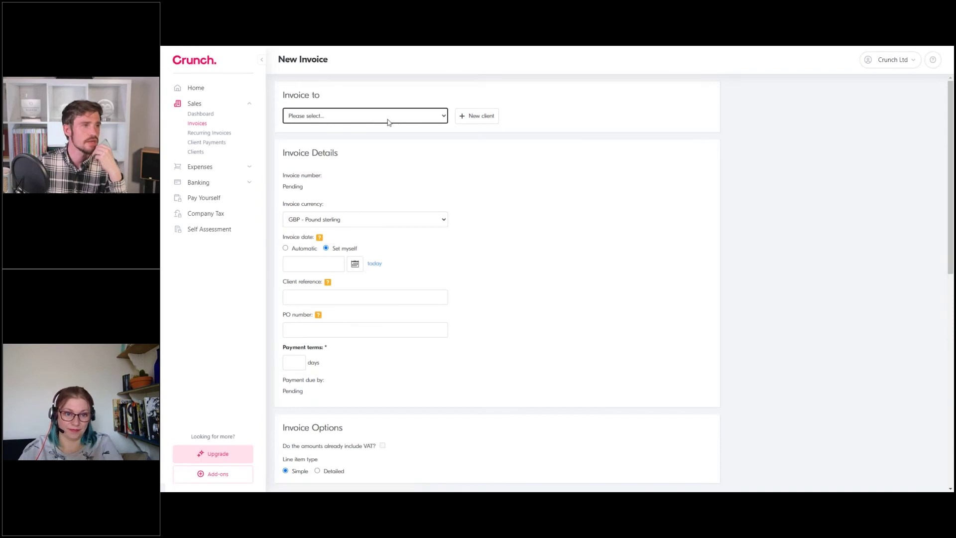
Address the new invoice to BBC and date it today, 05/05/2021
{"action": "left_click", "coordinate": [388, 116]}
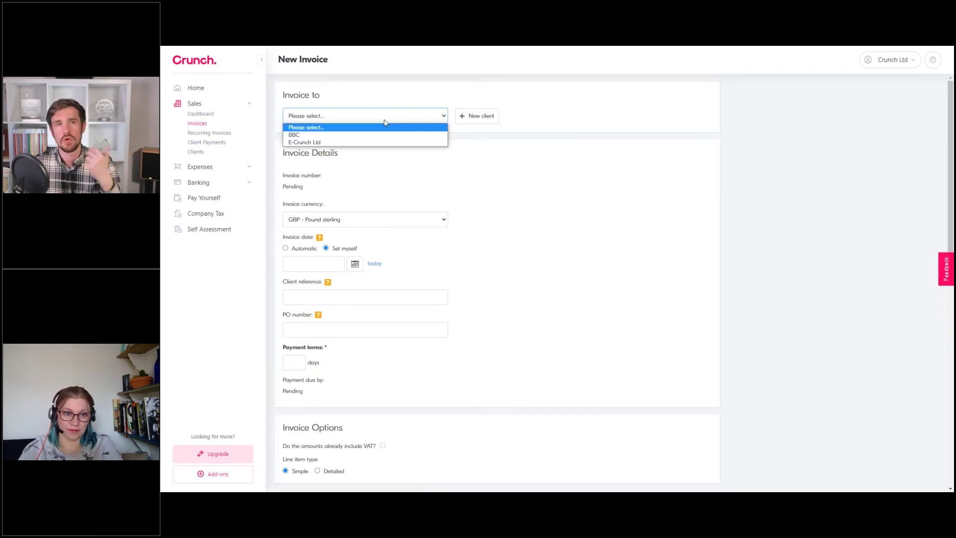
{"action": "left_click", "coordinate": [323, 136]}
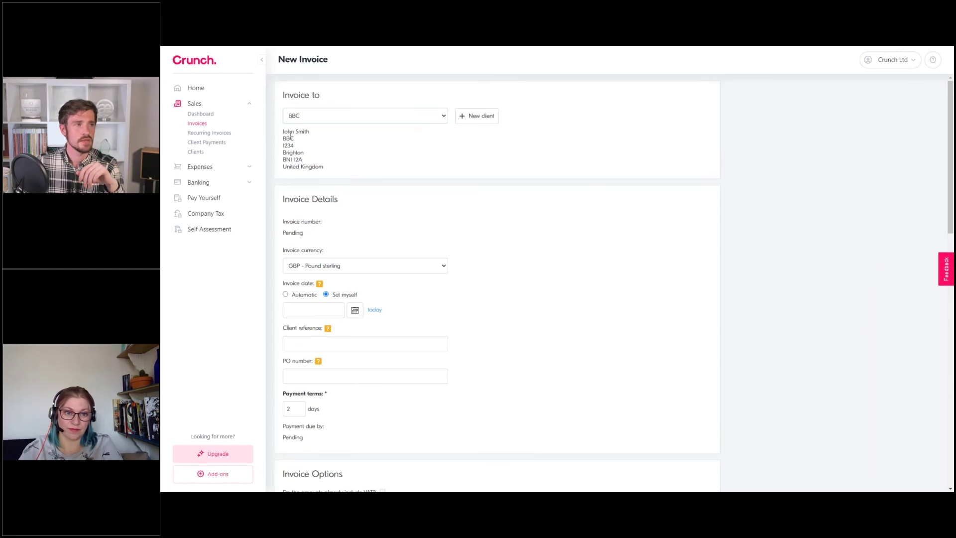
{"action": "scroll", "coordinate": [374, 200], "scroll_direction": "down", "scroll_amount": 1}
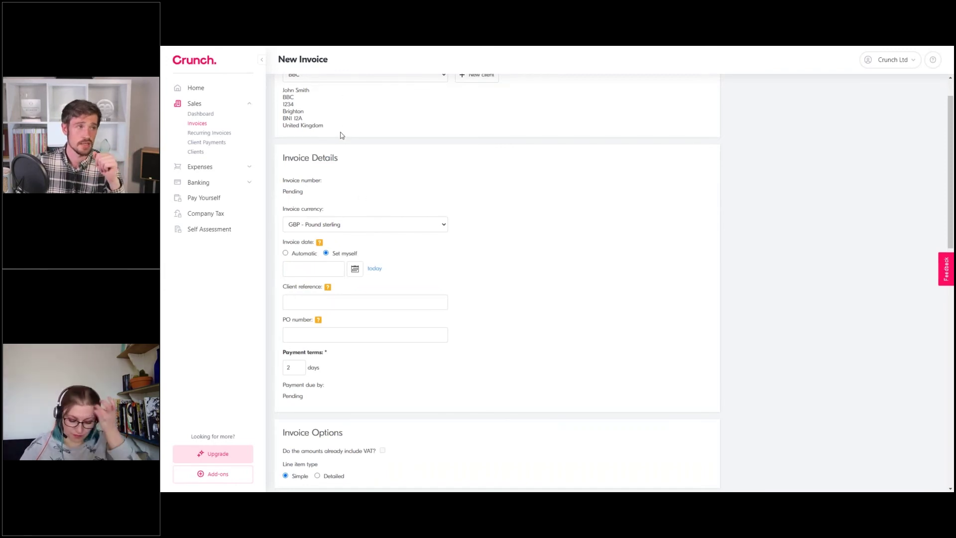
{"action": "scroll", "coordinate": [391, 234], "scroll_direction": "down", "scroll_amount": 1}
{"action": "left_click", "coordinate": [376, 228]}
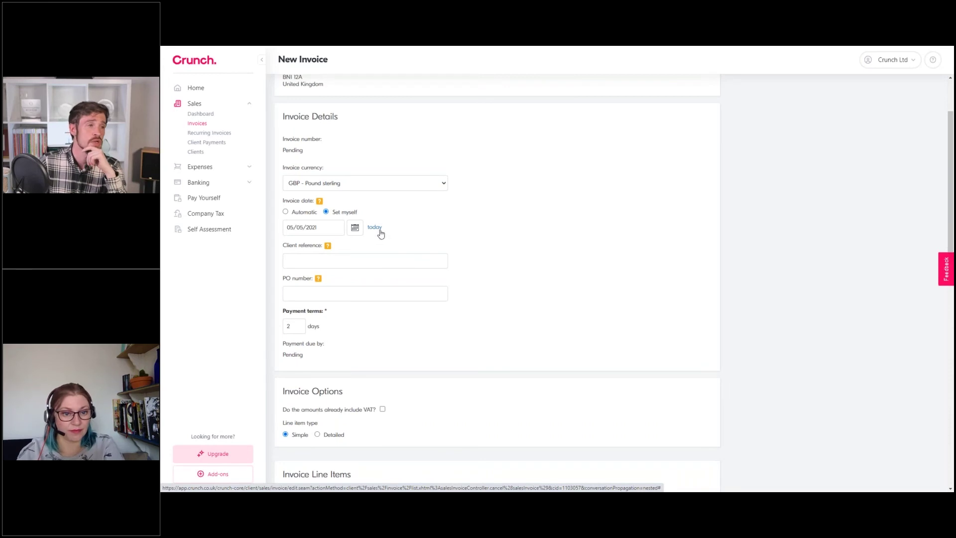
{"action": "scroll", "coordinate": [421, 211], "scroll_direction": "down", "scroll_amount": 2}
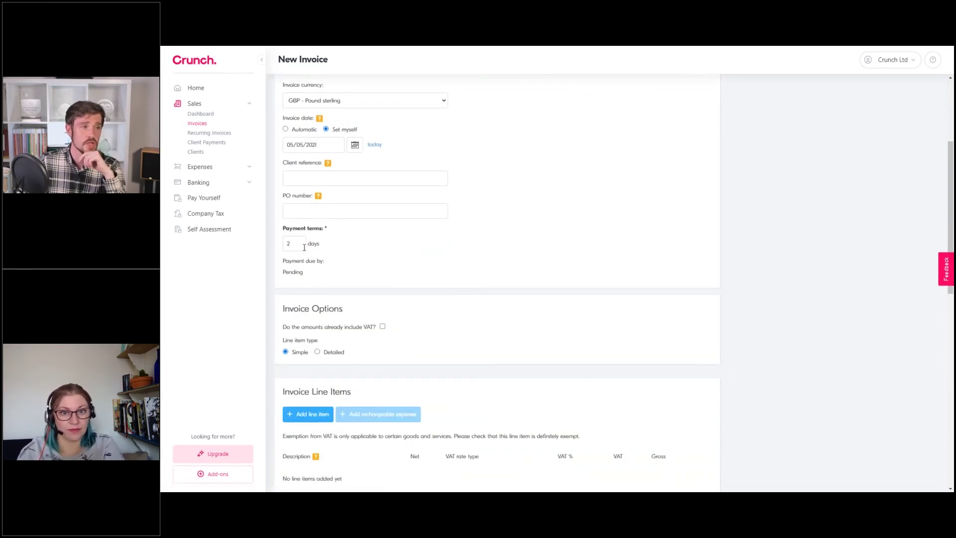
Enter client reference INV/0020 and add a blank line item
{"action": "left_click", "coordinate": [297, 181]}
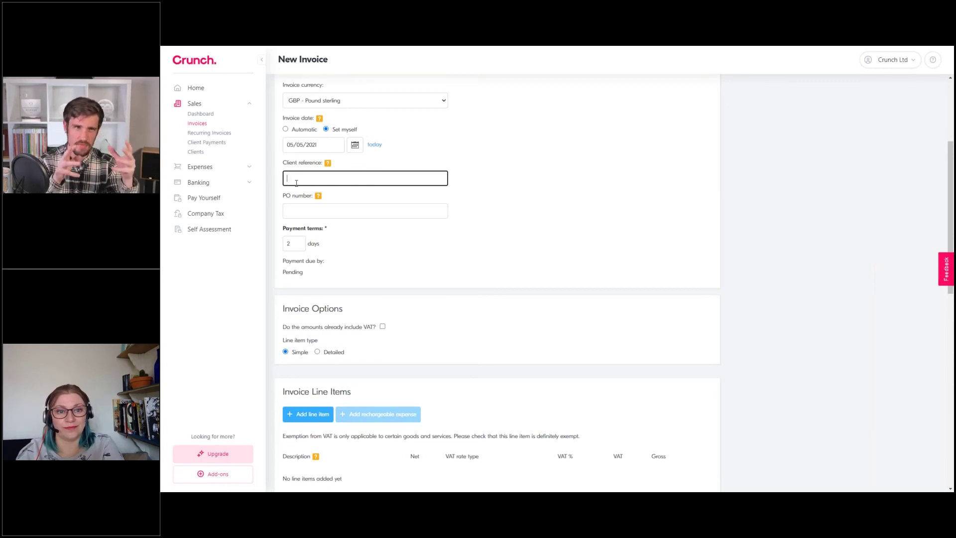
{"action": "type", "text": "INV/0020"}
{"action": "left_click", "coordinate": [650, 217]}
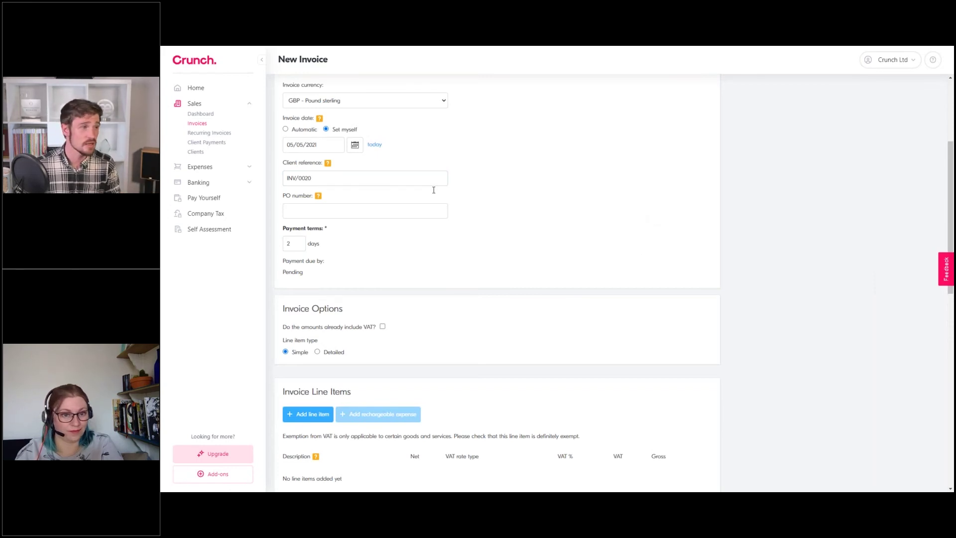
{"action": "scroll", "coordinate": [433, 189], "scroll_direction": "down", "scroll_amount": 1}
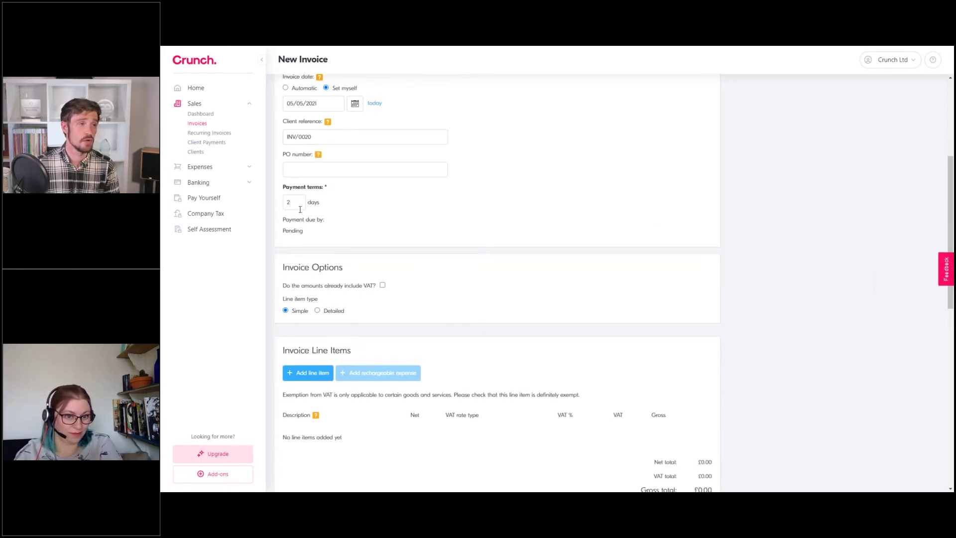
{"action": "scroll", "coordinate": [339, 237], "scroll_direction": "down", "scroll_amount": 3}
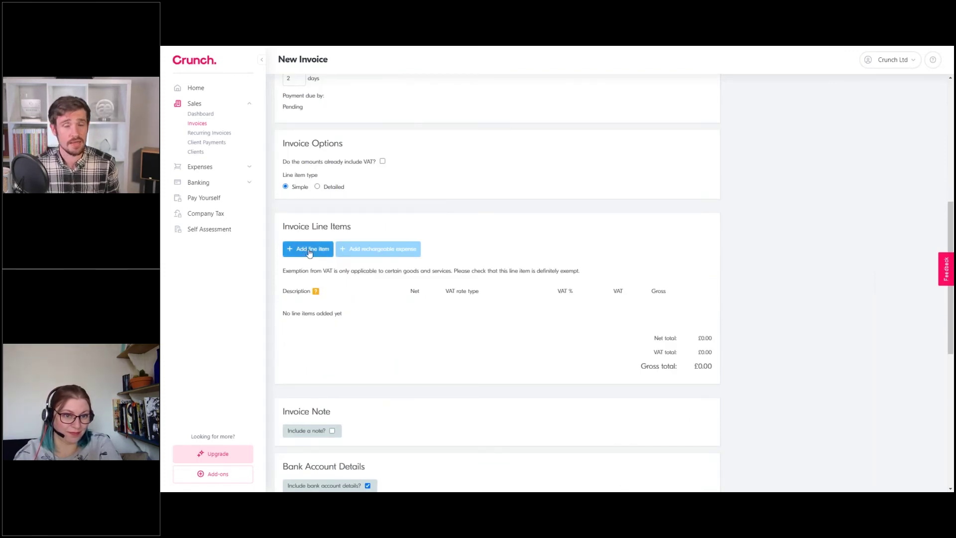
{"action": "left_click", "coordinate": [309, 251]}
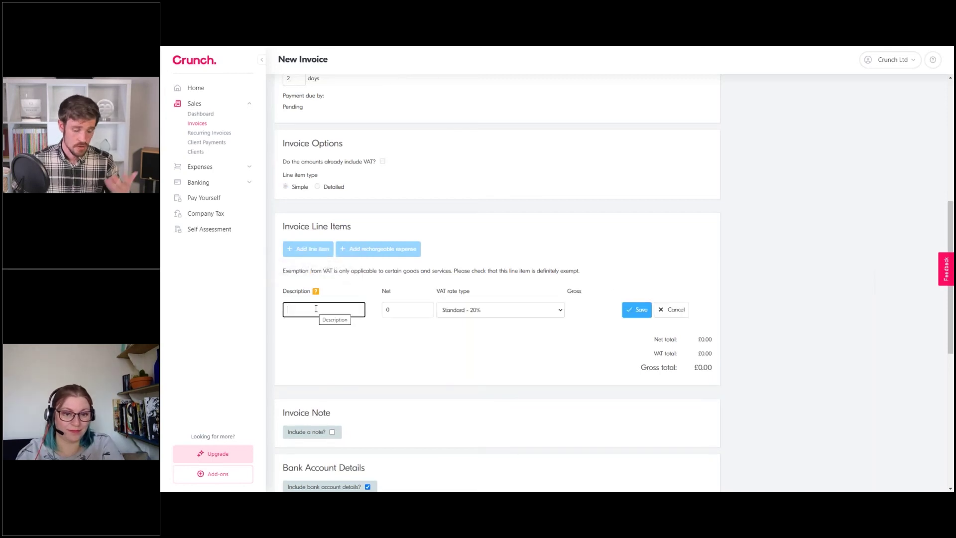
Add a My Services line of £1,000.00 net at Standard 20% VAT, totalling £1,200.00
{"action": "type", "text": "My Services"}
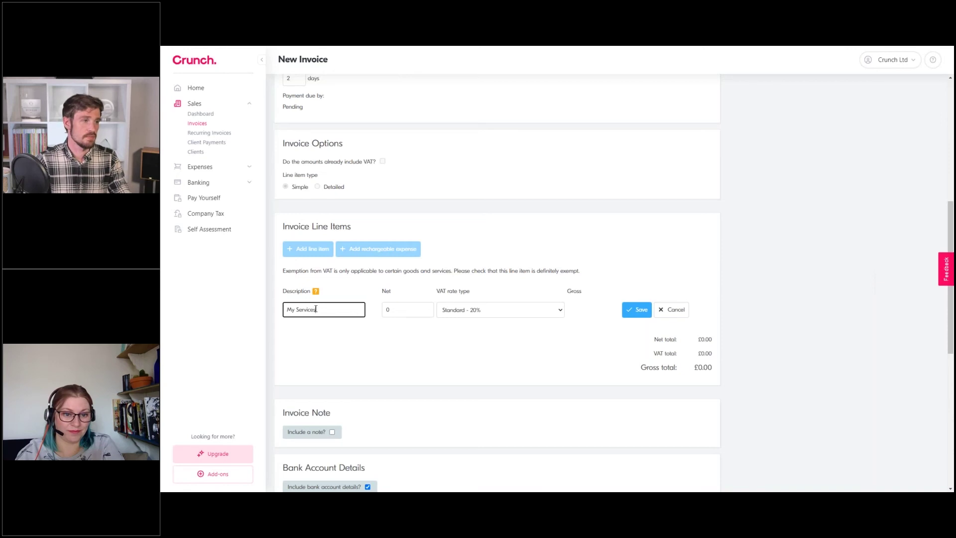
{"action": "left_click", "coordinate": [396, 310]}
{"action": "type", "text": "1000"}
{"action": "left_click", "coordinate": [475, 239]}
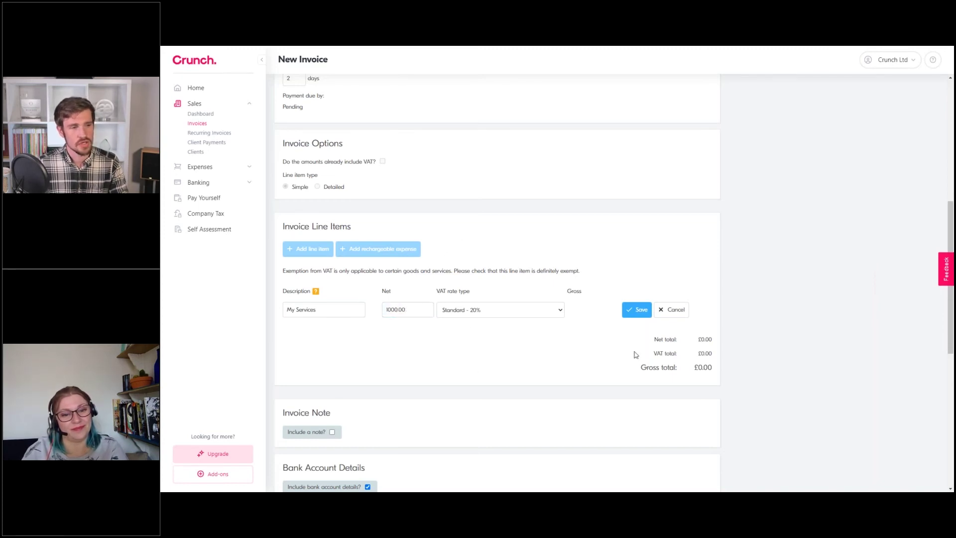
{"action": "left_click", "coordinate": [637, 312]}
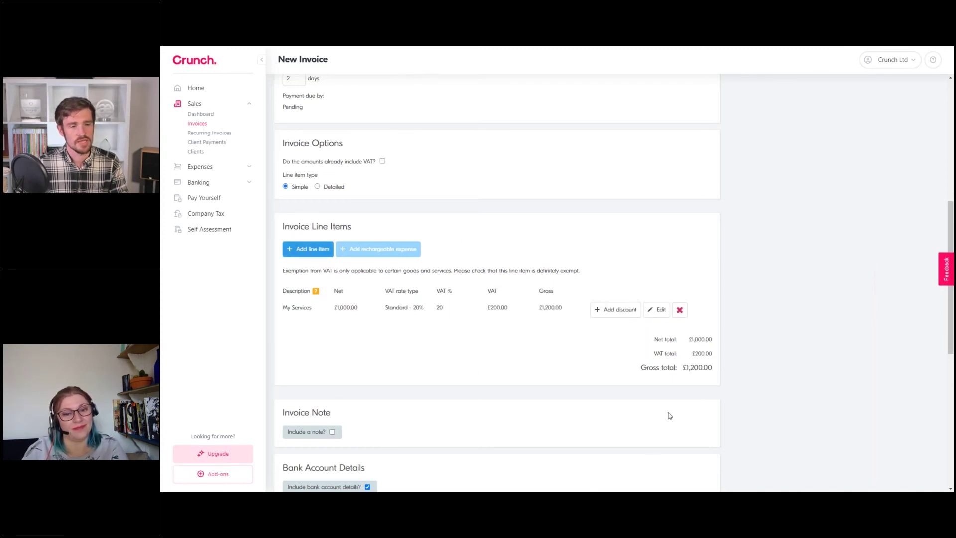
{"action": "left_click_drag", "start_coordinate": [693, 351], "coordinate": [643, 371]}
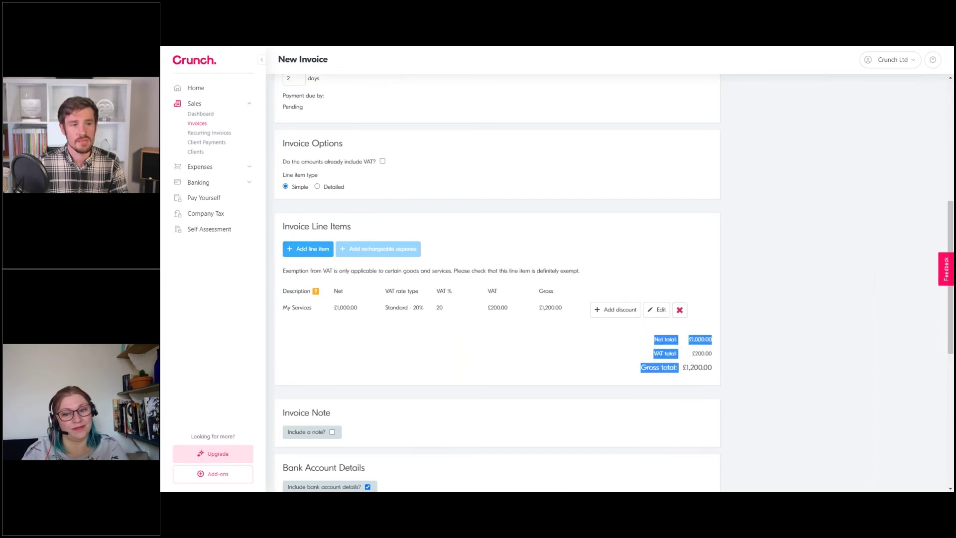
{"action": "left_click", "coordinate": [642, 356]}
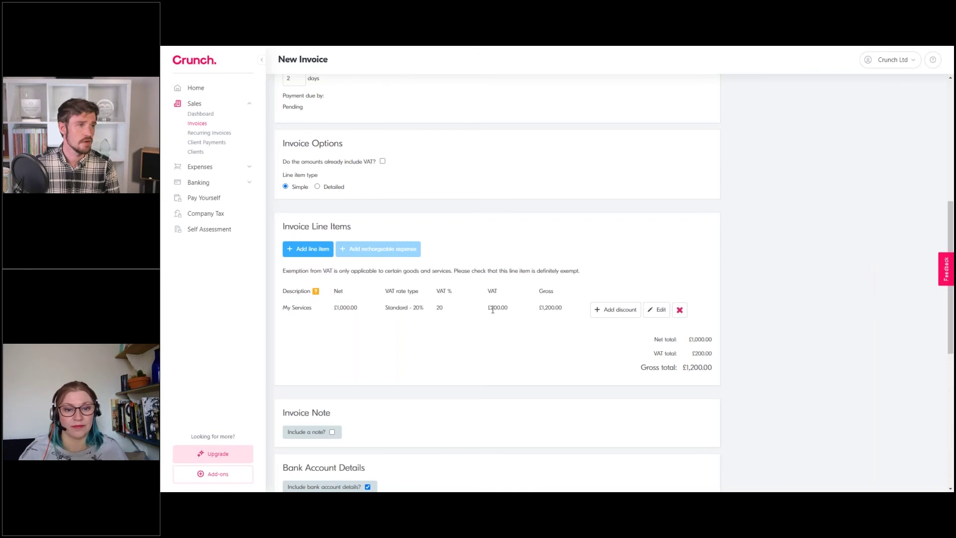
Bill the invoice to E-Crunch Ltd
{"action": "scroll", "coordinate": [492, 310], "scroll_direction": "down", "scroll_amount": 3}
{"action": "scroll", "coordinate": [544, 264], "scroll_direction": "up", "scroll_amount": 2}
{"action": "scroll", "coordinate": [544, 262], "scroll_direction": "down", "scroll_amount": 1}
{"action": "scroll", "coordinate": [437, 207], "scroll_direction": "up", "scroll_amount": 10}
{"action": "left_click", "coordinate": [351, 119]}
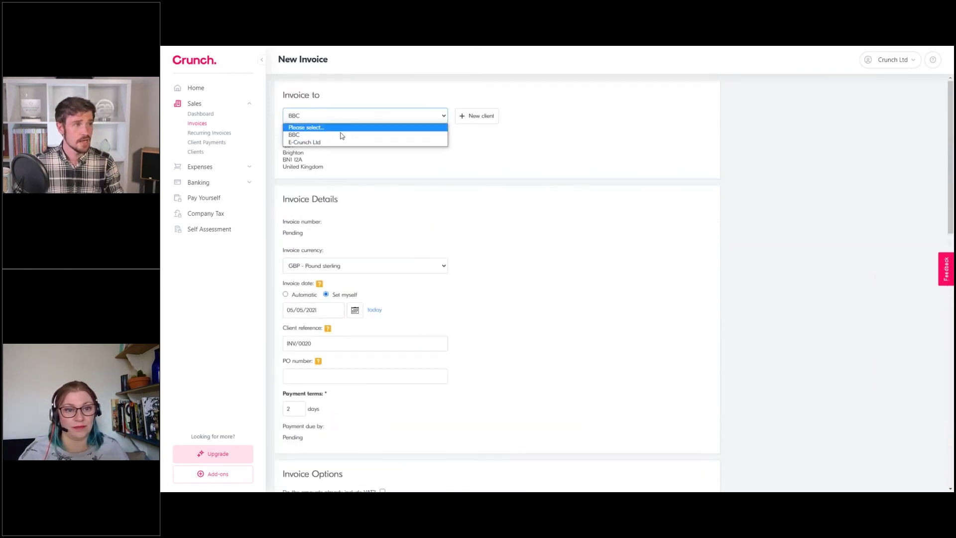
{"action": "left_click", "coordinate": [330, 143]}
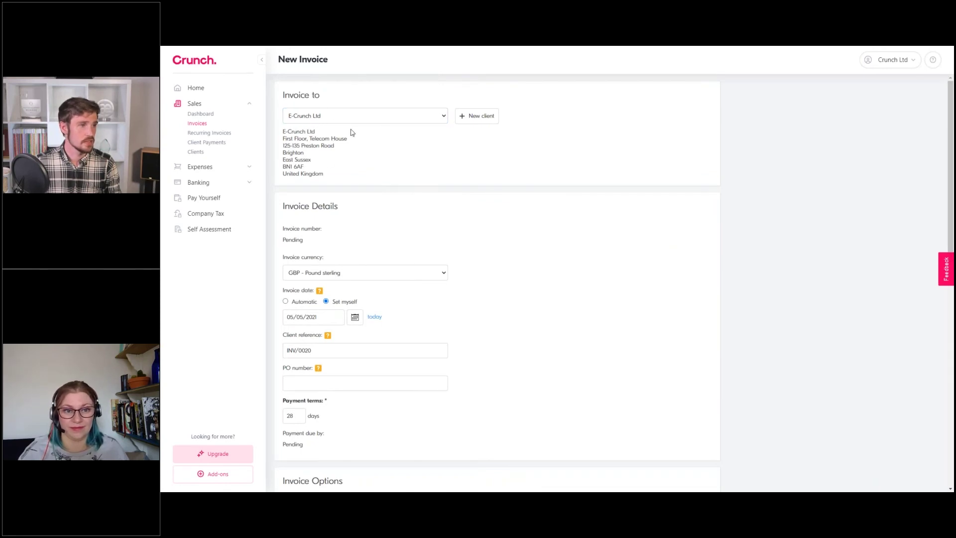
{"action": "scroll", "coordinate": [307, 104], "scroll_direction": "down", "scroll_amount": 1}
{"action": "scroll", "coordinate": [306, 105], "scroll_direction": "down", "scroll_amount": 8}
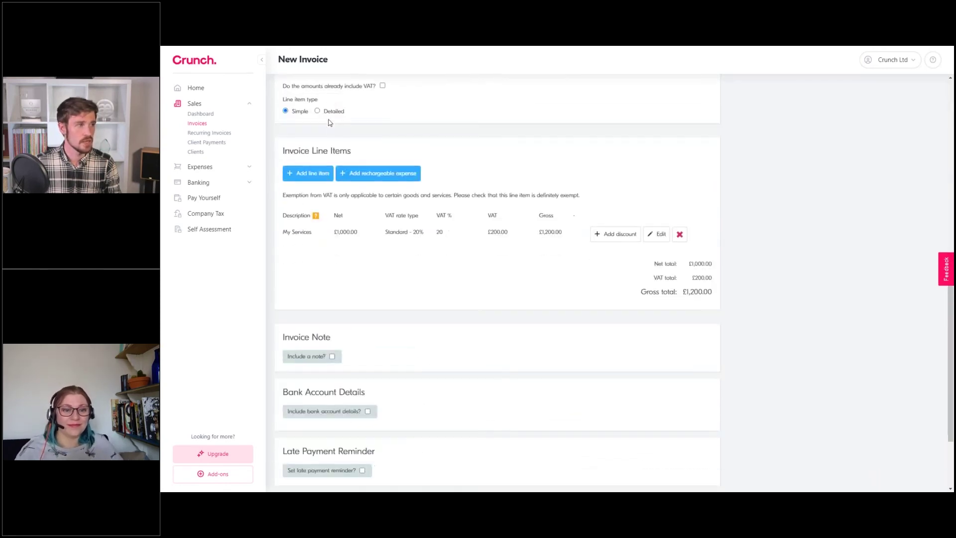
{"action": "scroll", "coordinate": [392, 264], "scroll_direction": "up", "scroll_amount": 1}
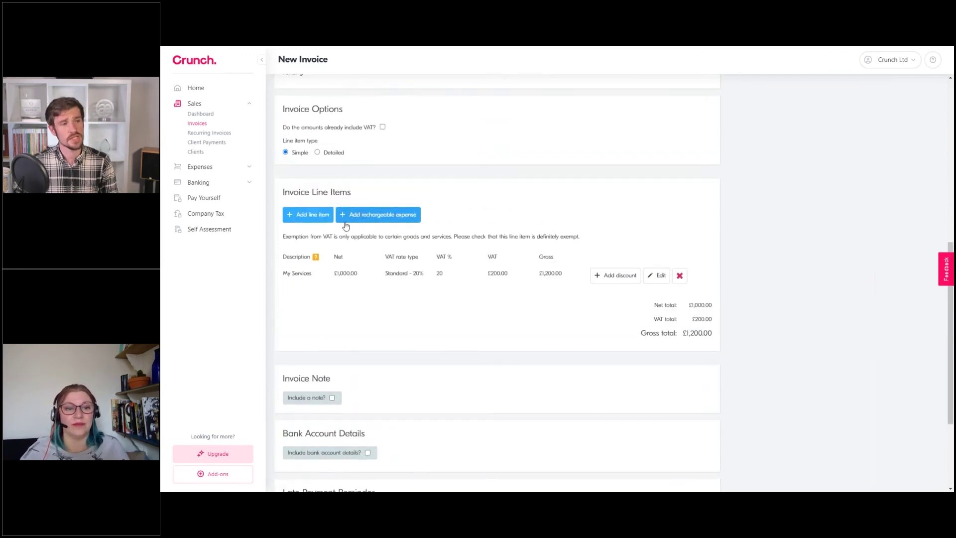
Add the £15.10 train ticket as a rechargeable expense line described 'Train Ticket'
{"action": "left_click", "coordinate": [373, 222]}
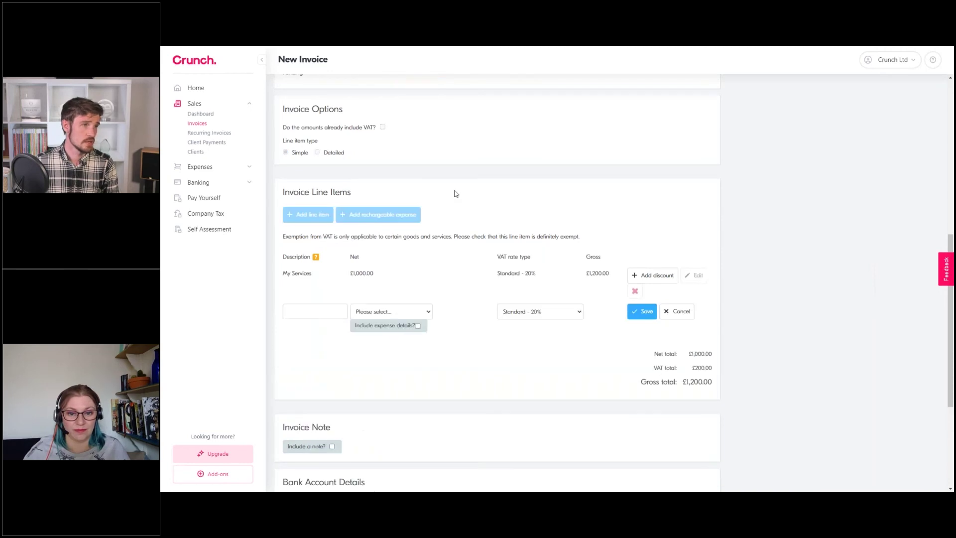
{"action": "left_click", "coordinate": [397, 313]}
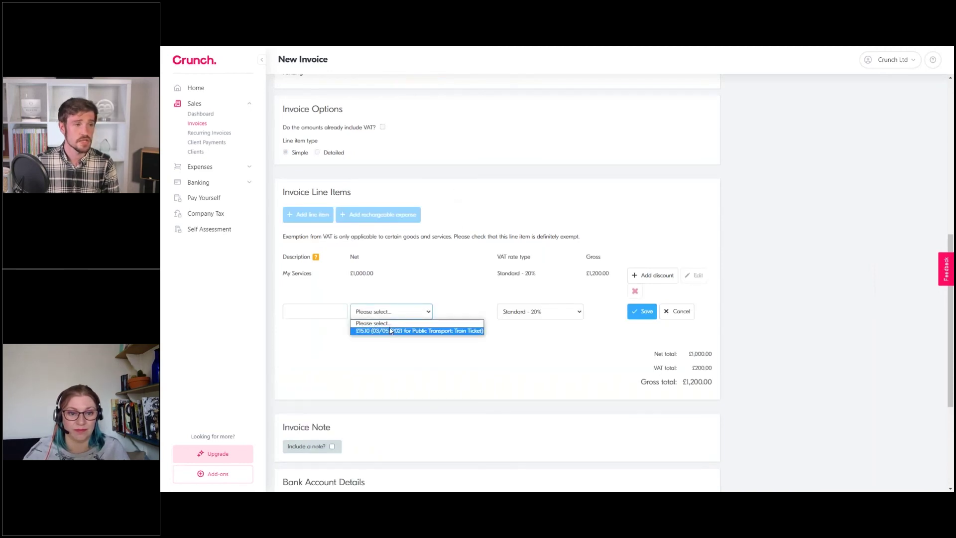
{"action": "left_click", "coordinate": [412, 331]}
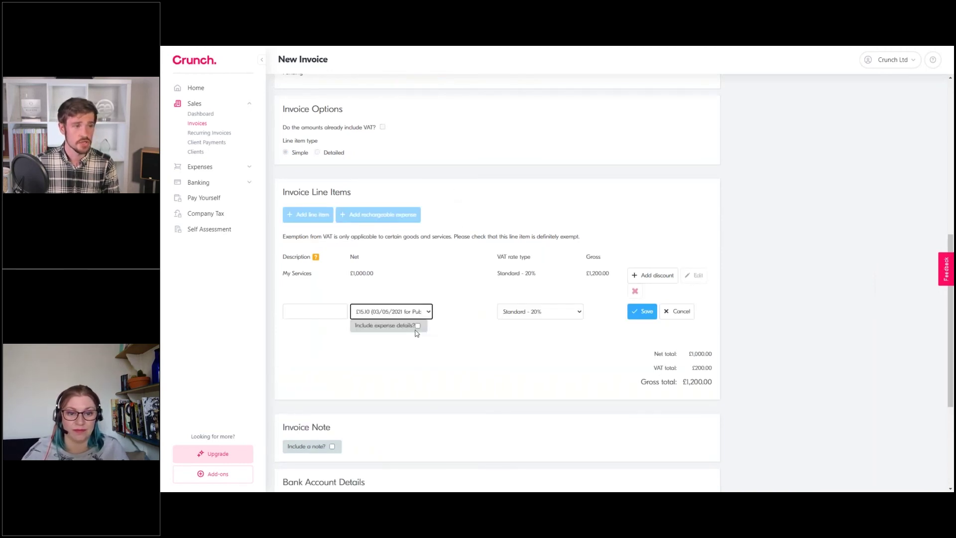
{"action": "left_click", "coordinate": [417, 326]}
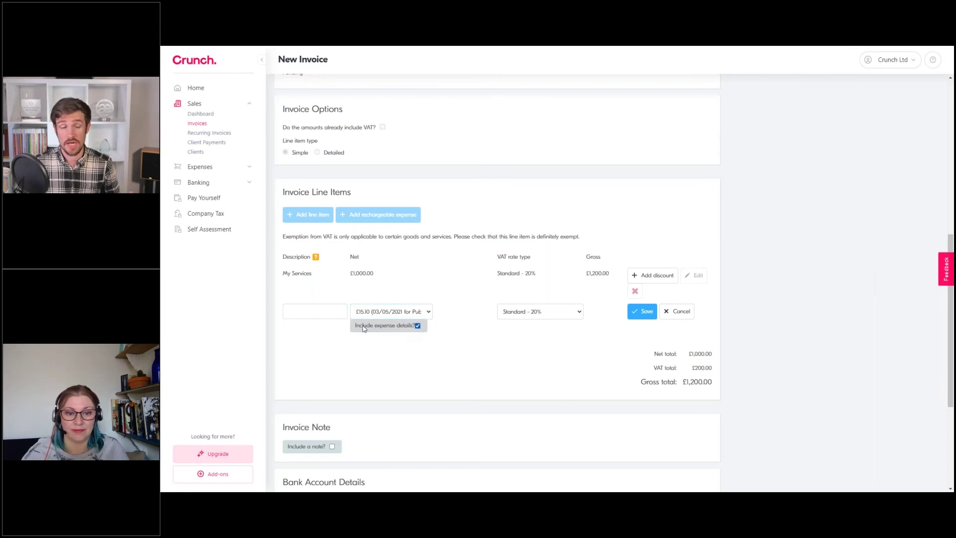
{"action": "left_click", "coordinate": [323, 312]}
{"action": "type", "text": "Train Ticket"}
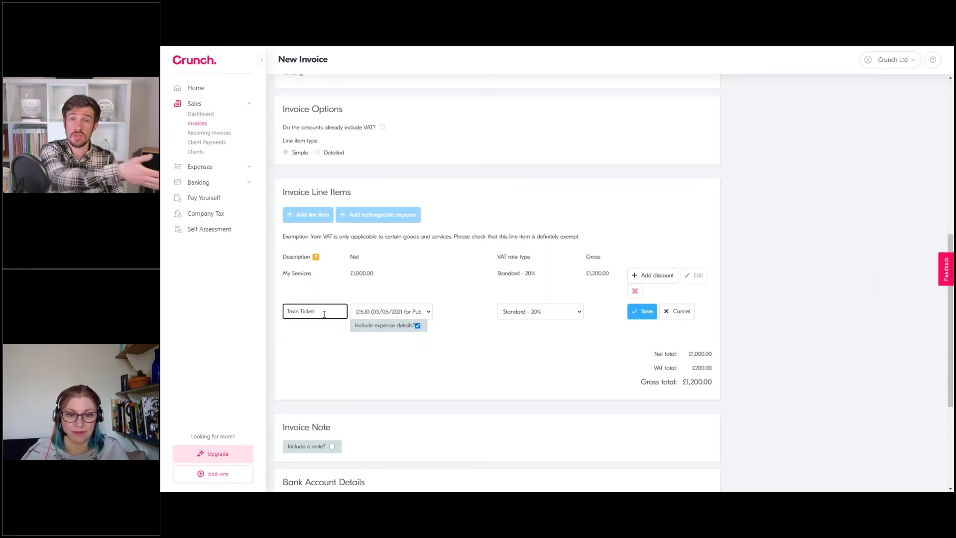
{"action": "left_click", "coordinate": [646, 312]}
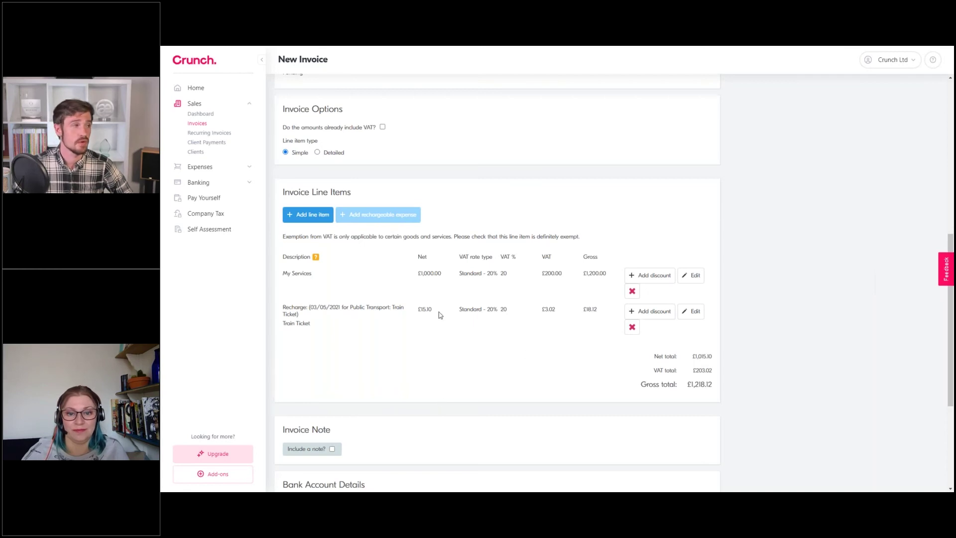
{"action": "scroll", "coordinate": [440, 312], "scroll_direction": "down", "scroll_amount": 1}
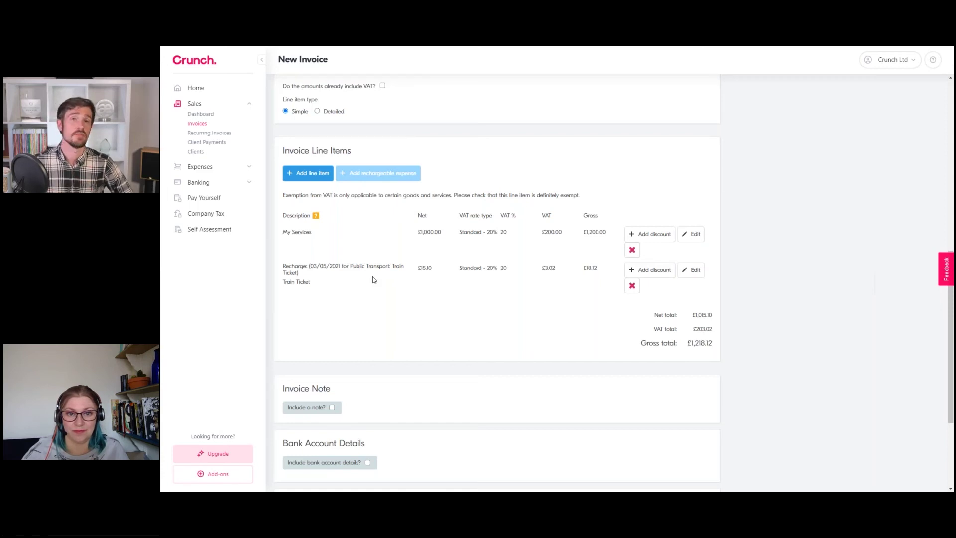
{"action": "scroll", "coordinate": [375, 280], "scroll_direction": "down", "scroll_amount": 3}
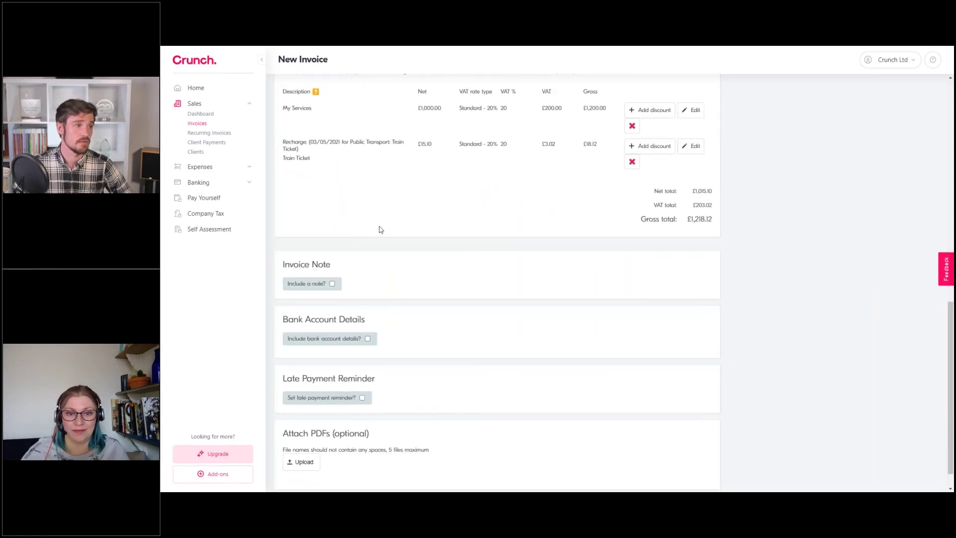
{"action": "scroll", "coordinate": [380, 229], "scroll_direction": "down", "scroll_amount": 1}
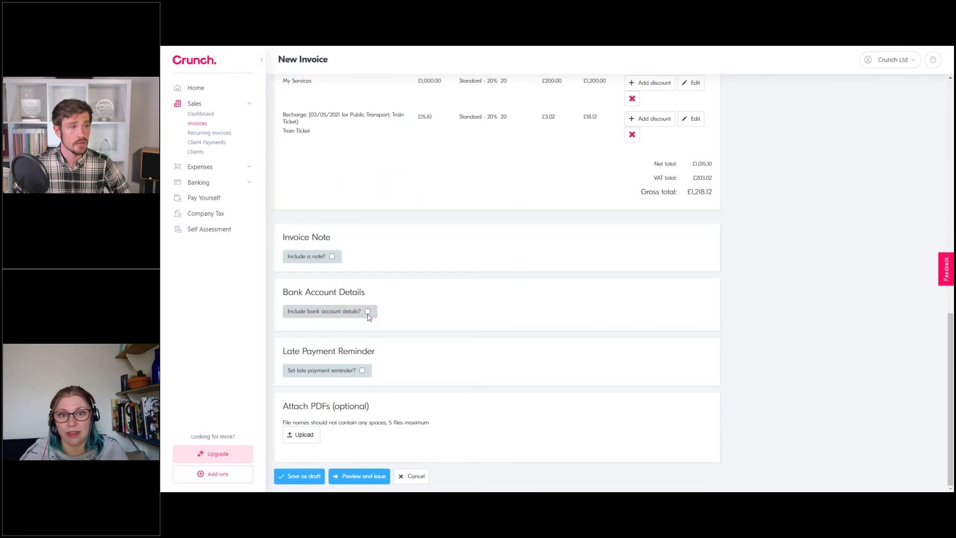
{"action": "scroll", "coordinate": [368, 317], "scroll_direction": "up", "scroll_amount": 2}
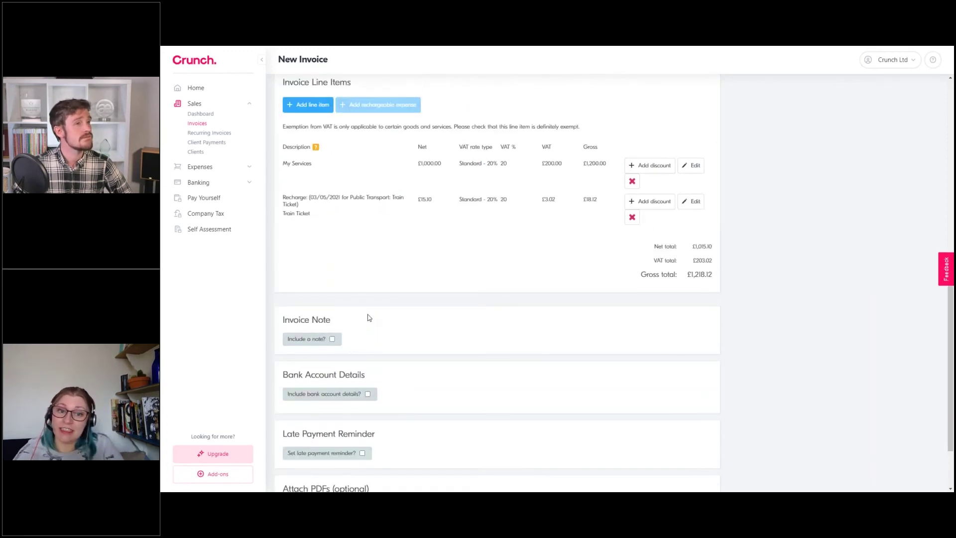
{"action": "left_click_drag", "start_coordinate": [556, 199], "coordinate": [541, 200]}
{"action": "left_click", "coordinate": [556, 235]}
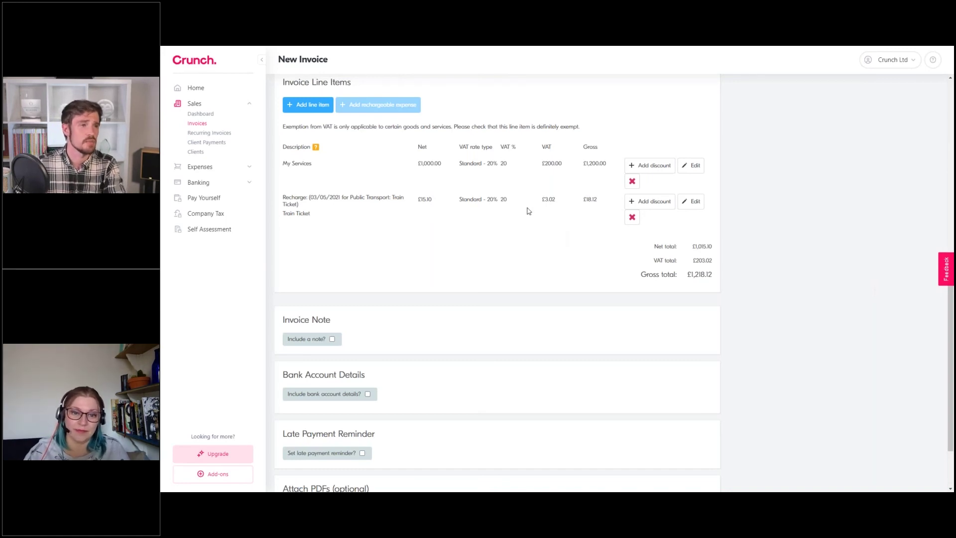
Include the Current Account - HSBC bank details on the invoice
{"action": "scroll", "coordinate": [528, 211], "scroll_direction": "down", "scroll_amount": 3}
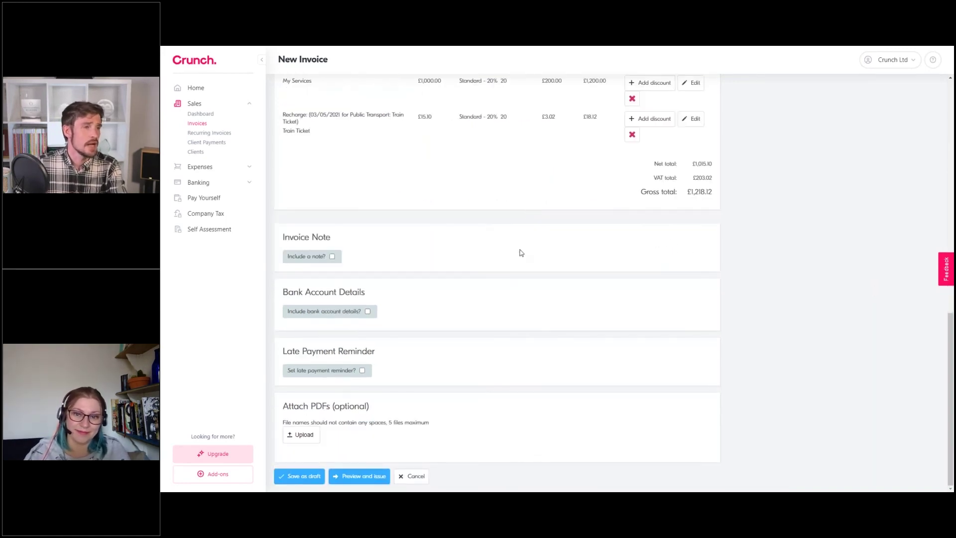
{"action": "left_click", "coordinate": [368, 312]}
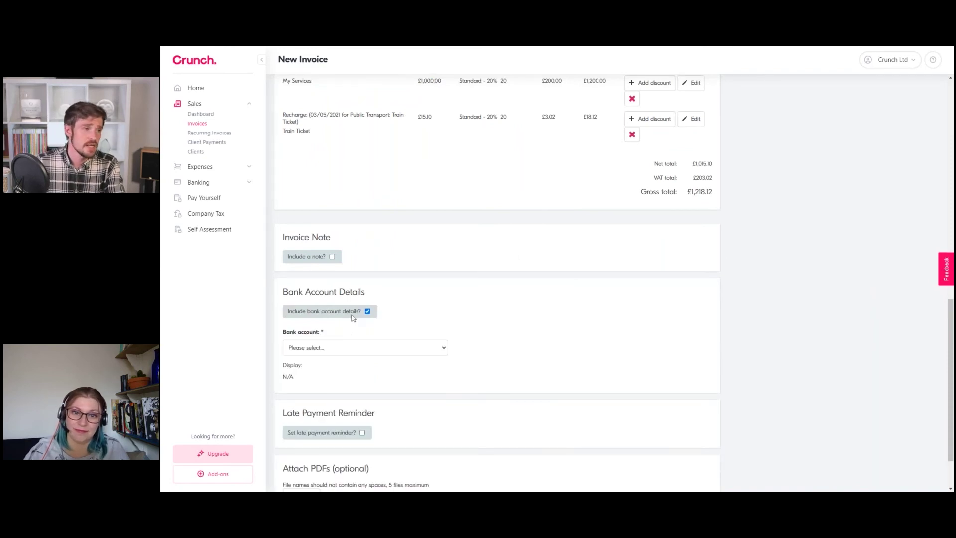
{"action": "left_click", "coordinate": [374, 346]}
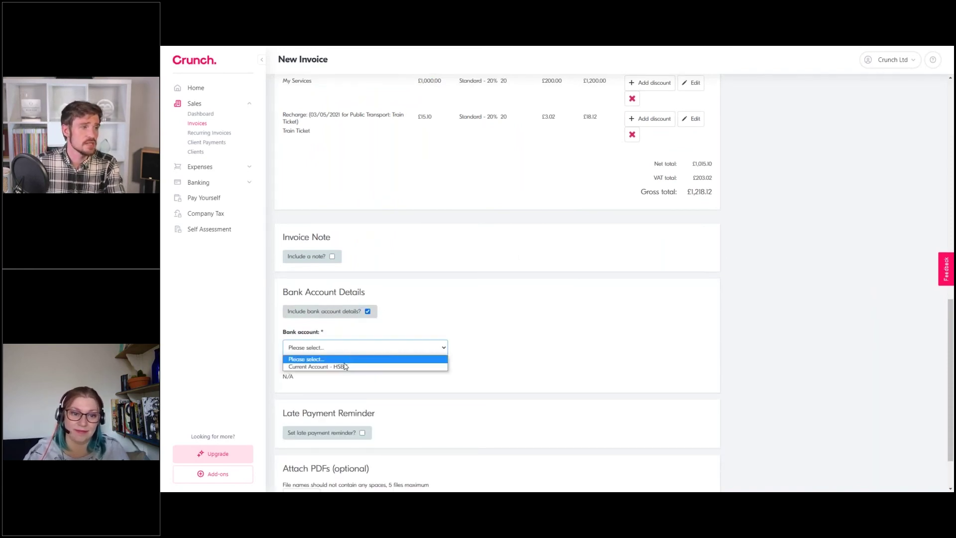
{"action": "left_click", "coordinate": [346, 367]}
Set late payment reminders 2 days after due, repeating every 2 days, and save as draft
{"action": "scroll", "coordinate": [432, 277], "scroll_direction": "down", "scroll_amount": 2}
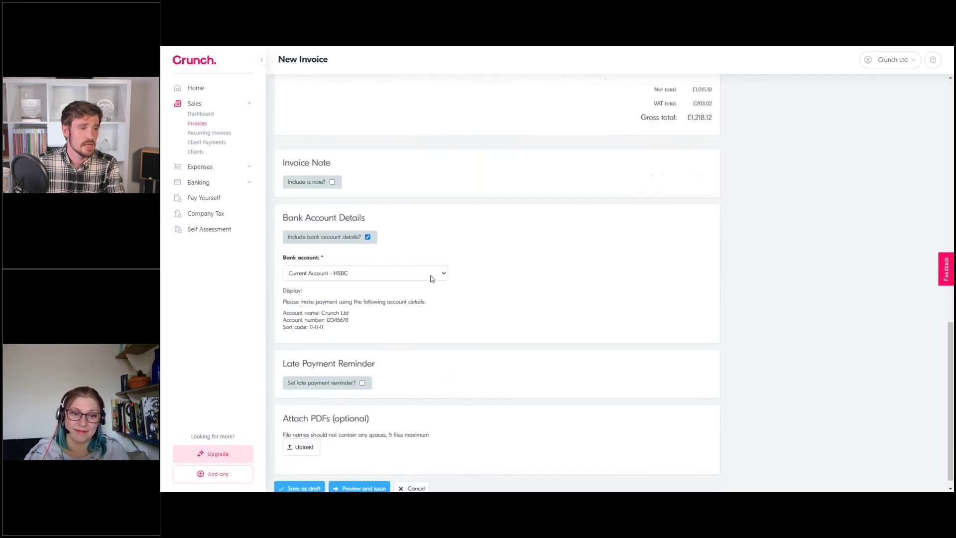
{"action": "left_click", "coordinate": [362, 371]}
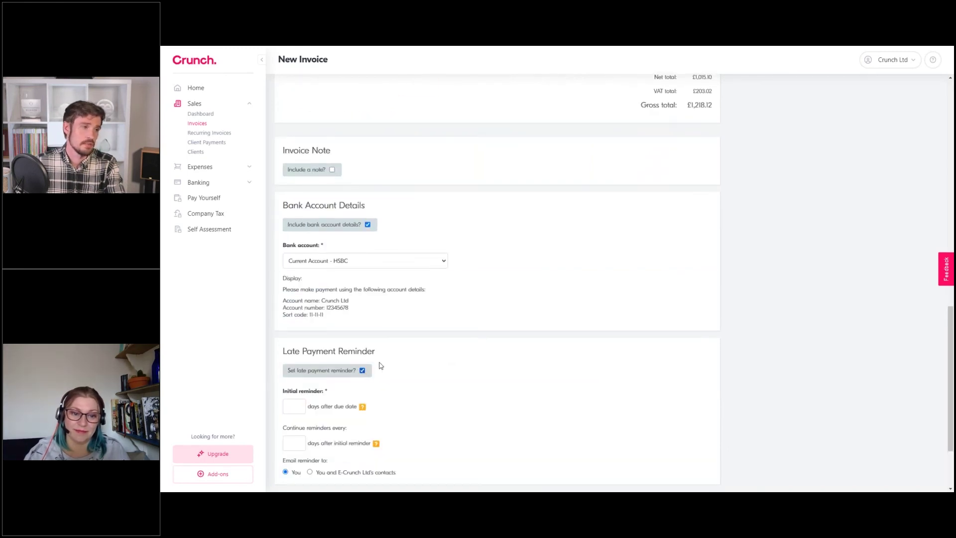
{"action": "scroll", "coordinate": [385, 364], "scroll_direction": "down", "scroll_amount": 1}
{"action": "scroll", "coordinate": [385, 364], "scroll_direction": "down", "scroll_amount": 1}
{"action": "key", "text": "Tab"}
{"action": "type", "text": "2"}
{"action": "key", "text": "Tab"}
{"action": "type", "text": "2"}
{"action": "left_click", "coordinate": [461, 311]}
{"action": "scroll", "coordinate": [488, 314], "scroll_direction": "down", "scroll_amount": 1}
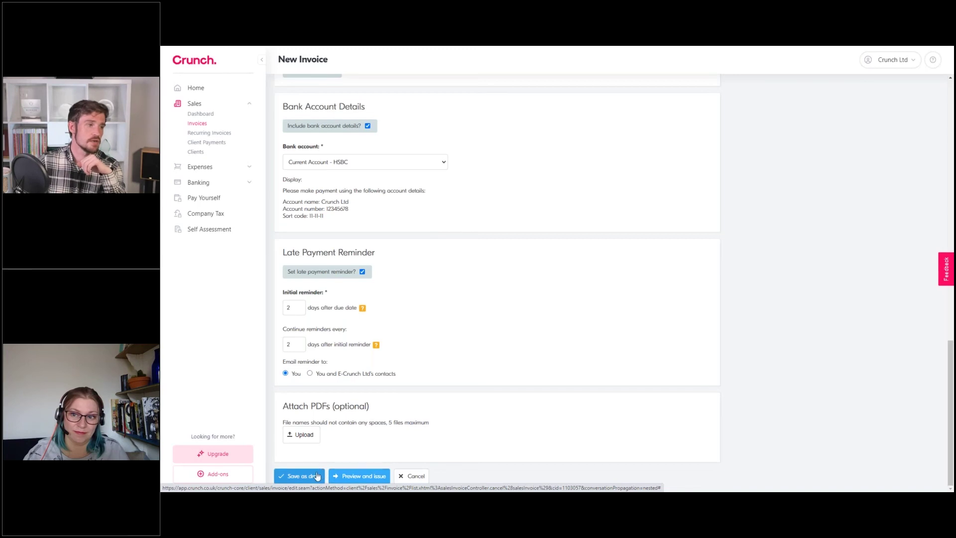
{"action": "left_click", "coordinate": [319, 476]}
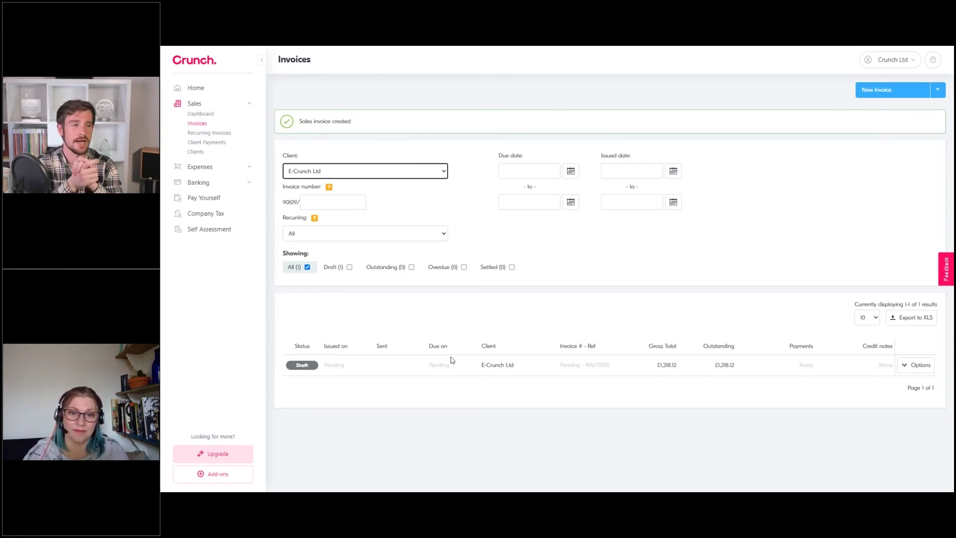
Expand, hide and re-expand the actions for the Draft E-Crunch Ltd invoice of £1,218.12
{"action": "left_click", "coordinate": [915, 365]}
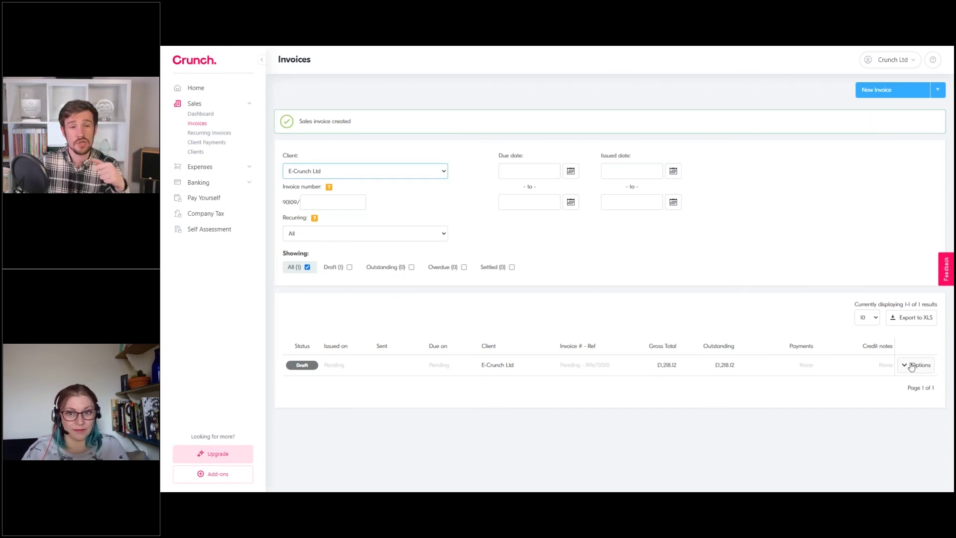
{"action": "scroll", "coordinate": [886, 351], "scroll_direction": "down", "scroll_amount": 1}
{"action": "scroll", "coordinate": [886, 351], "scroll_direction": "down", "scroll_amount": 1}
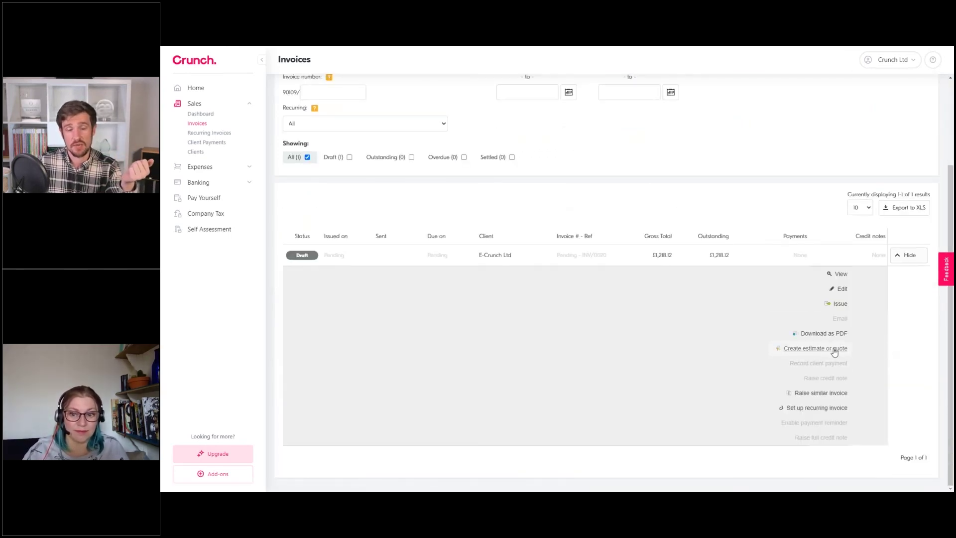
{"action": "left_click", "coordinate": [314, 339]}
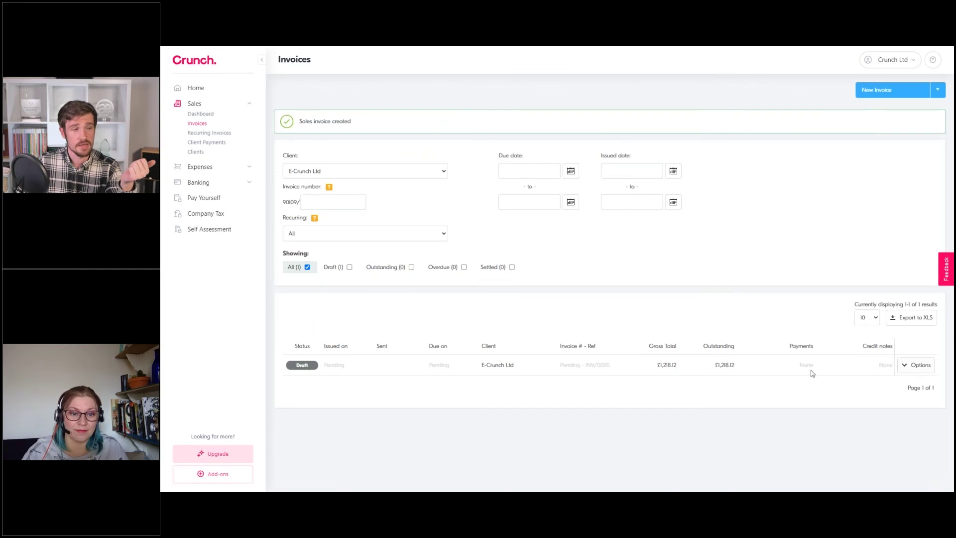
{"action": "left_click", "coordinate": [909, 366]}
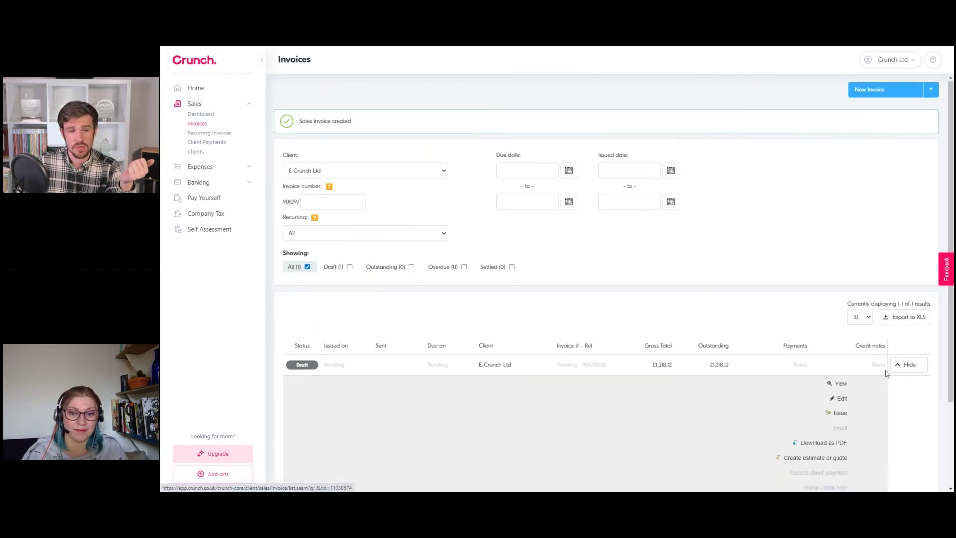
{"action": "scroll", "coordinate": [796, 379], "scroll_direction": "down", "scroll_amount": 3}
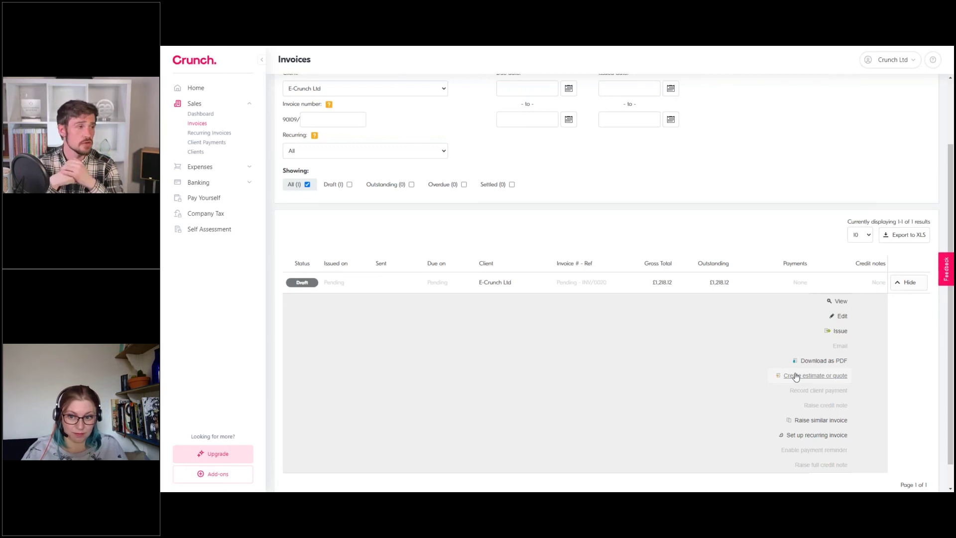
Edit the draft E-Crunch Ltd invoice and preview it before issuing
{"action": "left_click", "coordinate": [904, 282]}
{"action": "left_click", "coordinate": [907, 366]}
{"action": "left_click", "coordinate": [841, 398]}
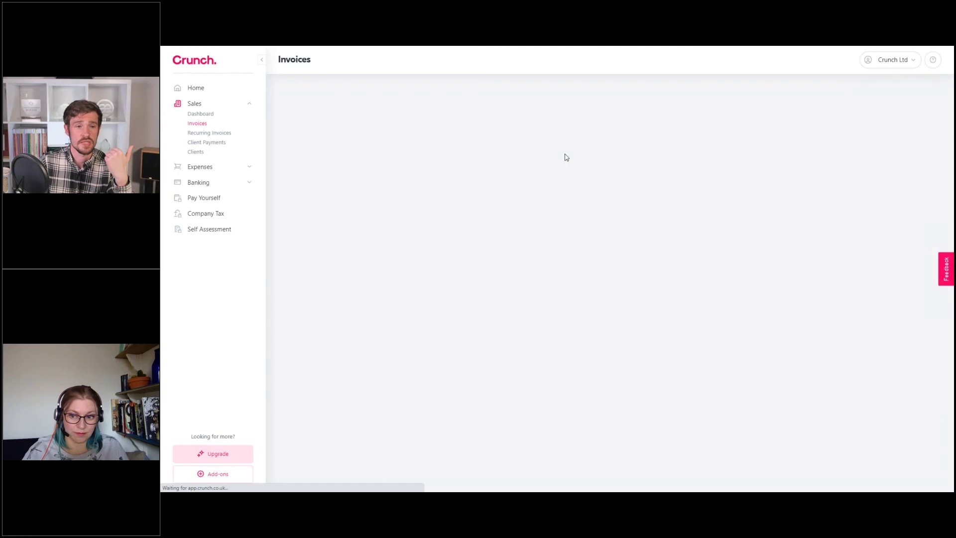
{"action": "scroll", "coordinate": [557, 223], "scroll_direction": "down", "scroll_amount": 10}
{"action": "scroll", "coordinate": [557, 223], "scroll_direction": "down", "scroll_amount": 10}
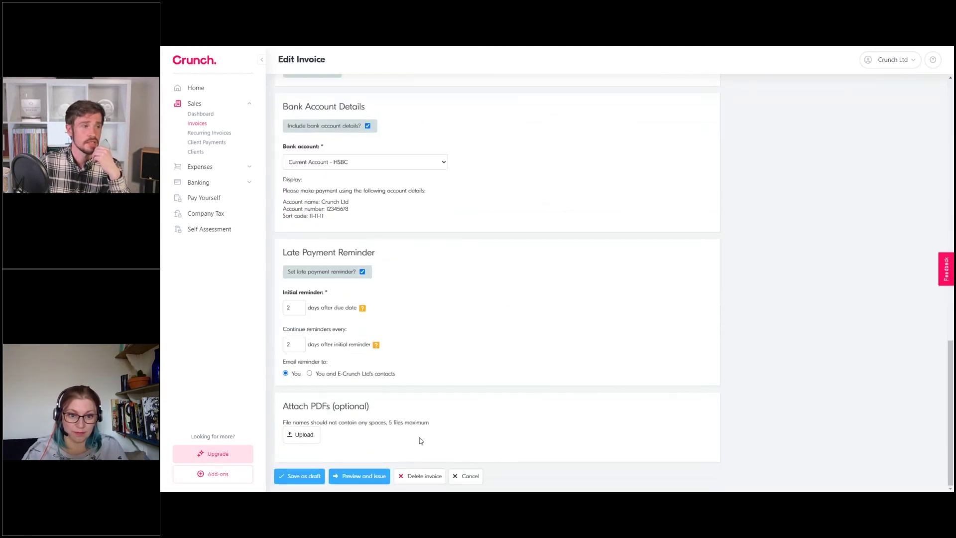
{"action": "left_click", "coordinate": [386, 480]}
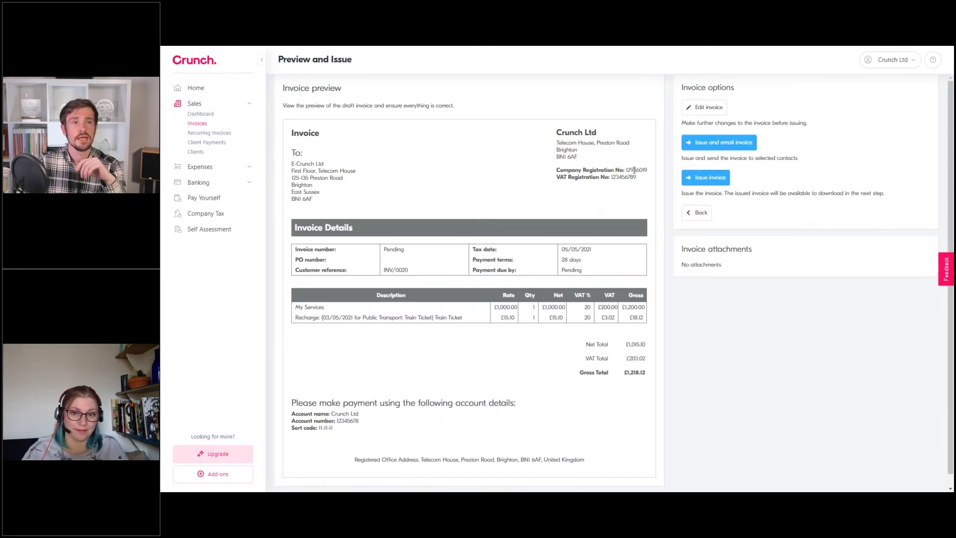
Start issuing and emailing the invoice, reviewing the subject 'Invoice {{invoice_number}} from Crunch Ltd' and £1218.12 message
{"action": "left_click", "coordinate": [719, 148]}
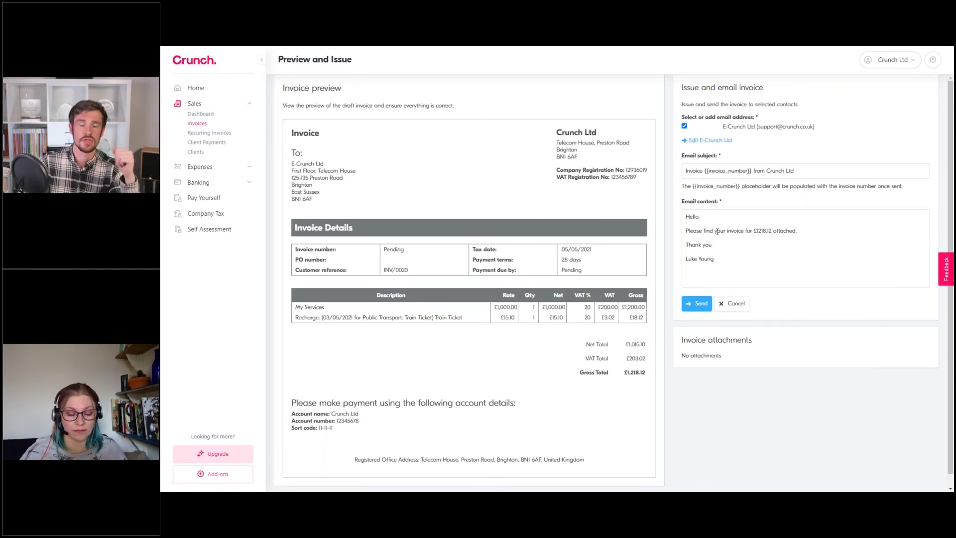
{"action": "left_click_drag", "start_coordinate": [815, 170], "coordinate": [691, 169]}
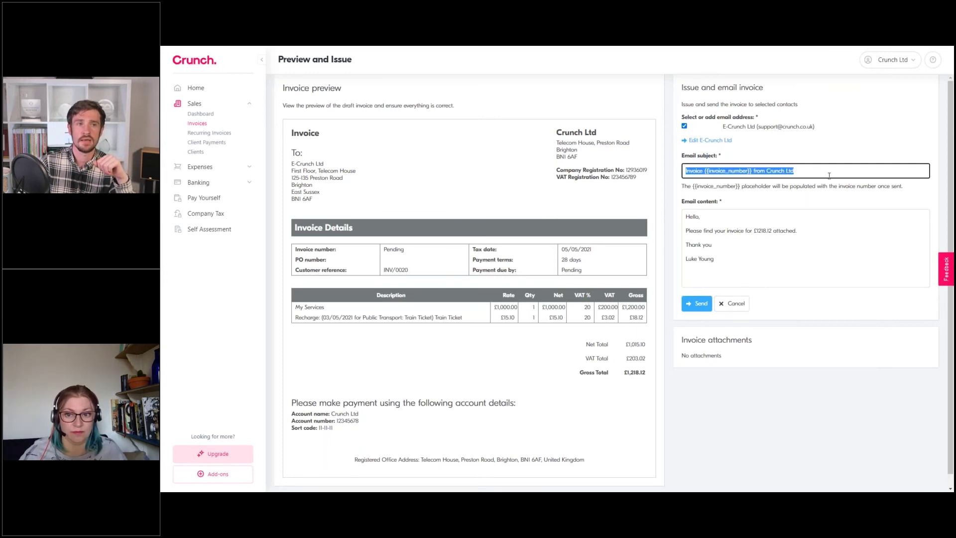
{"action": "left_click", "coordinate": [829, 175]}
{"action": "left_click", "coordinate": [709, 272]}
{"action": "left_click", "coordinate": [737, 174]}
{"action": "left_click", "coordinate": [734, 244]}
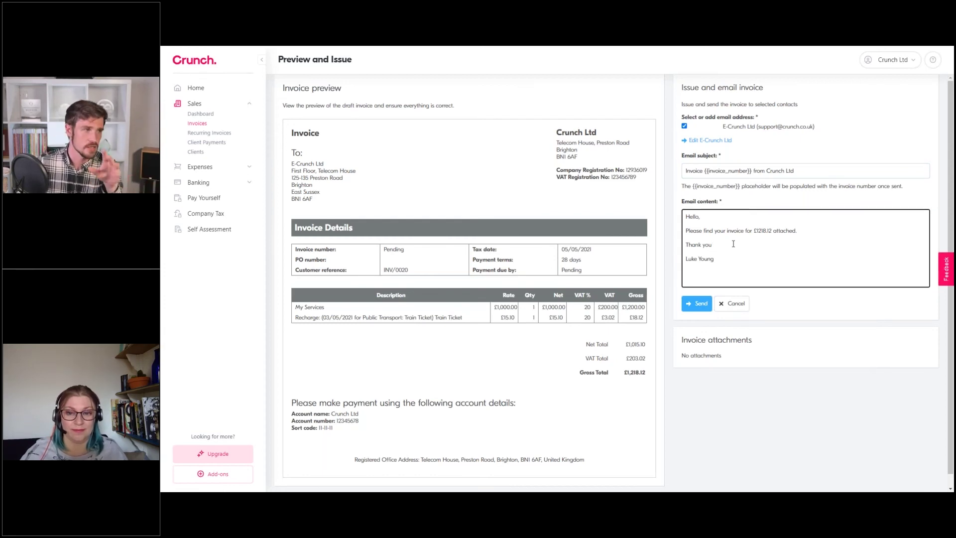
{"action": "left_click_drag", "start_coordinate": [797, 172], "coordinate": [690, 165]}
{"action": "left_click", "coordinate": [770, 216]}
{"action": "left_click_drag", "start_coordinate": [740, 259], "coordinate": [686, 215]}
{"action": "left_click", "coordinate": [772, 230]}
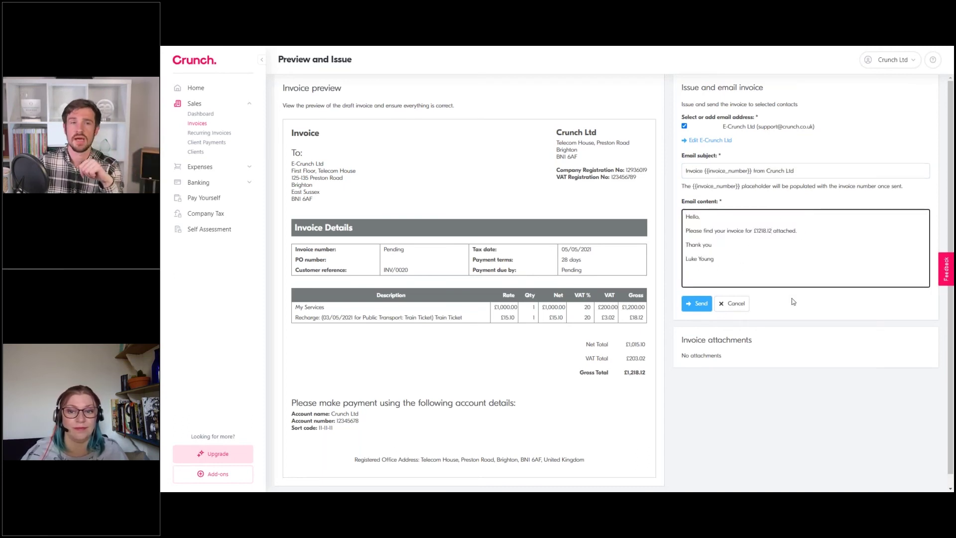
Send invoice 90109/0001 to E-Crunch Ltd, then start recording a client payment for it
{"action": "left_click", "coordinate": [697, 304]}
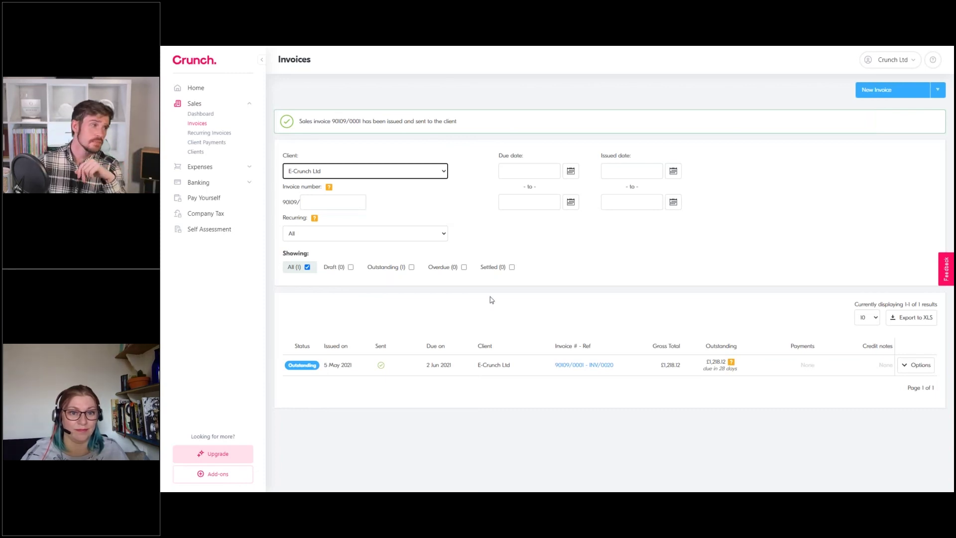
{"action": "left_click", "coordinate": [914, 370]}
{"action": "scroll", "coordinate": [796, 226], "scroll_direction": "down", "scroll_amount": 2}
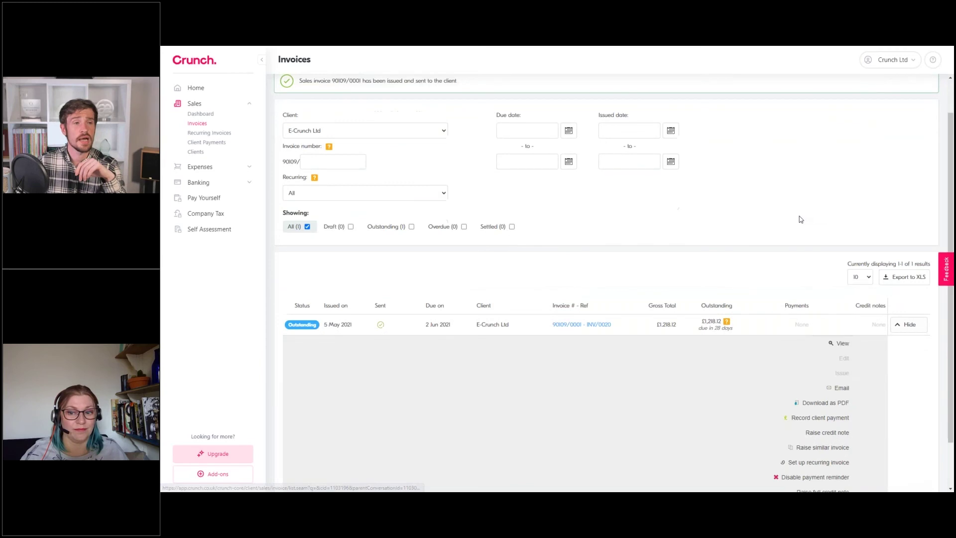
{"action": "scroll", "coordinate": [834, 228], "scroll_direction": "up", "scroll_amount": 1}
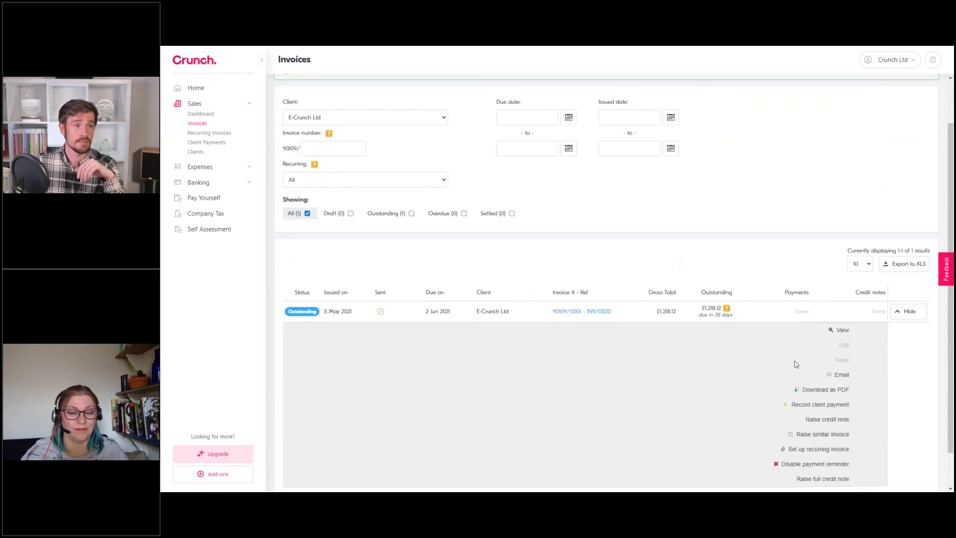
{"action": "left_click", "coordinate": [831, 372]}
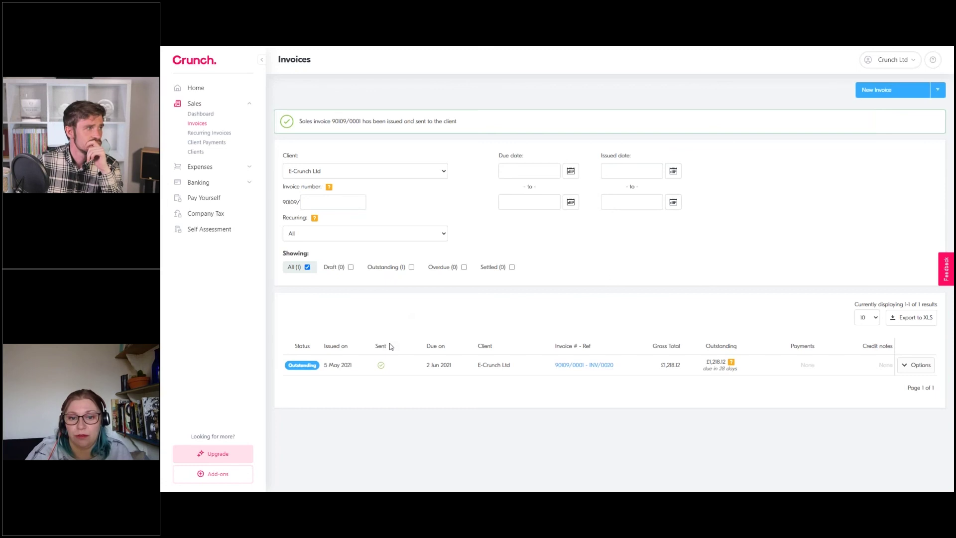
{"action": "left_click", "coordinate": [907, 374]}
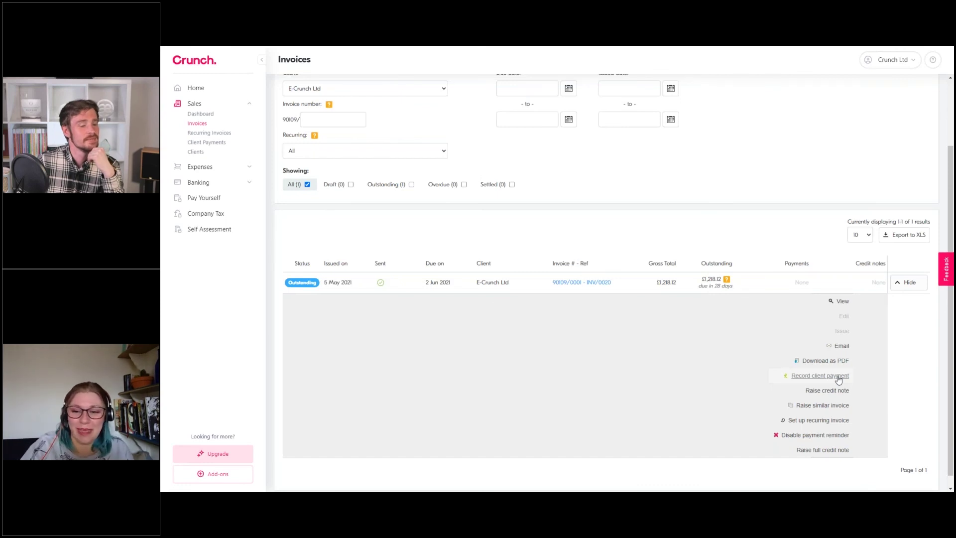
{"action": "left_click", "coordinate": [820, 375]}
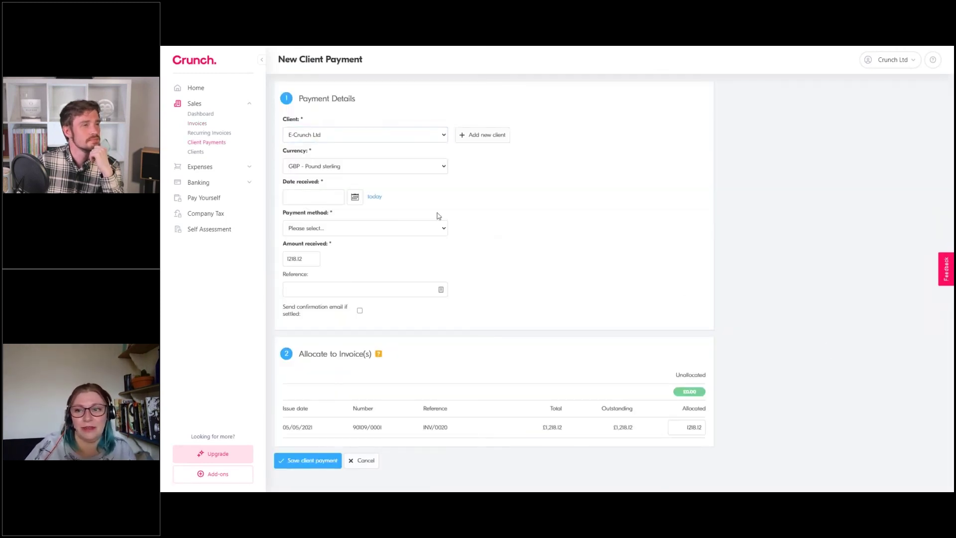
Set the payment received today by transfer into the HSBC current account
{"action": "left_click", "coordinate": [373, 197]}
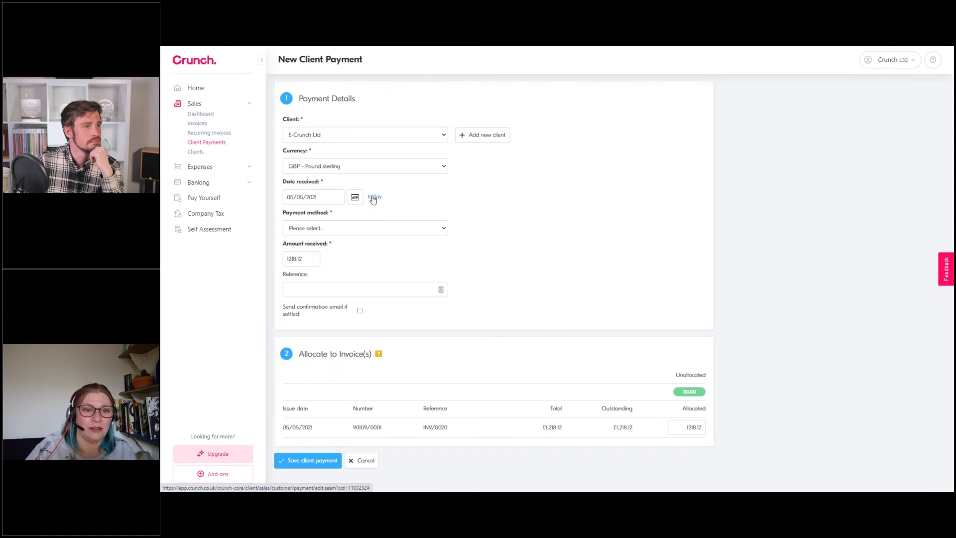
{"action": "left_click", "coordinate": [346, 228]}
{"action": "left_click", "coordinate": [358, 260]}
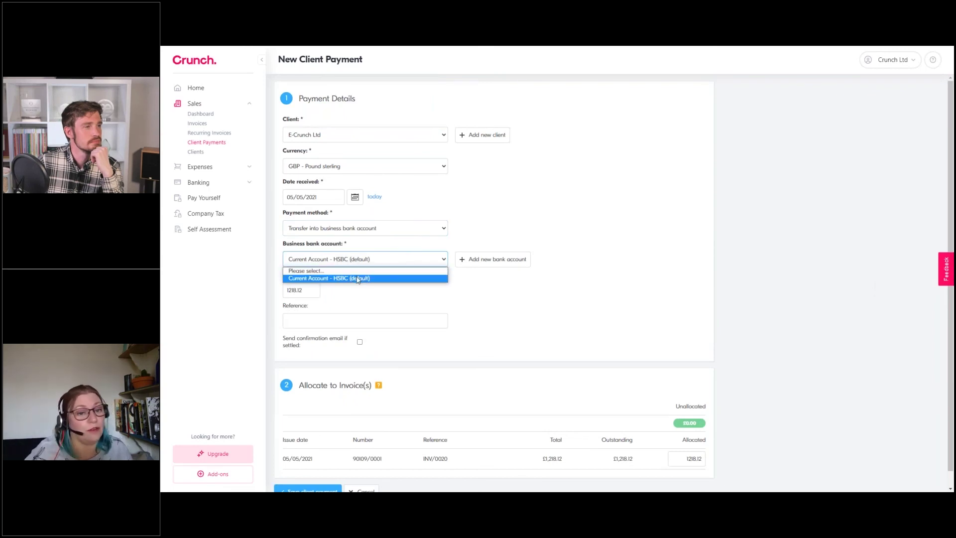
{"action": "left_click", "coordinate": [358, 278]}
Confirm £1,218.12 received and allocated to invoice 90109/0001, then save the payment
{"action": "scroll", "coordinate": [381, 292], "scroll_direction": "down", "scroll_amount": 1}
{"action": "left_click_drag", "start_coordinate": [315, 275], "coordinate": [282, 273]}
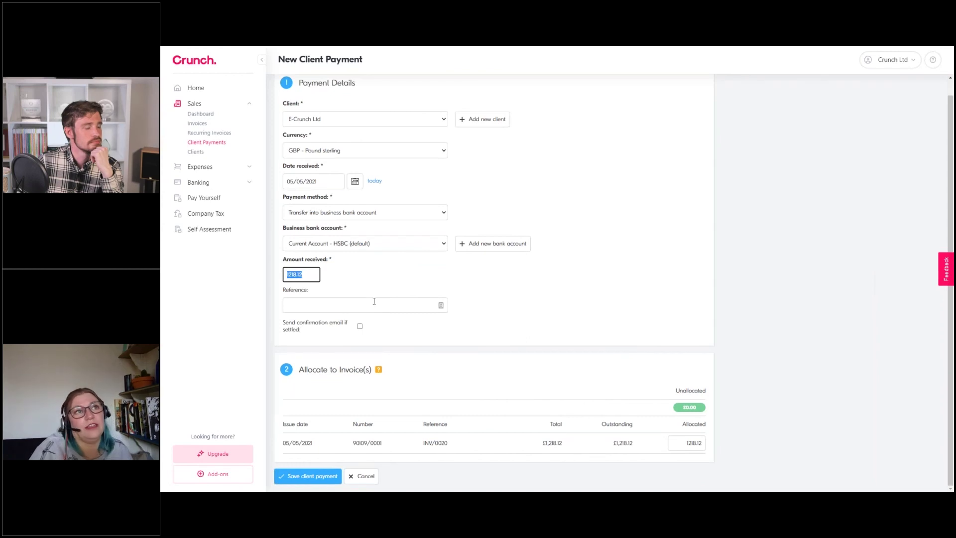
{"action": "left_click", "coordinate": [358, 275]}
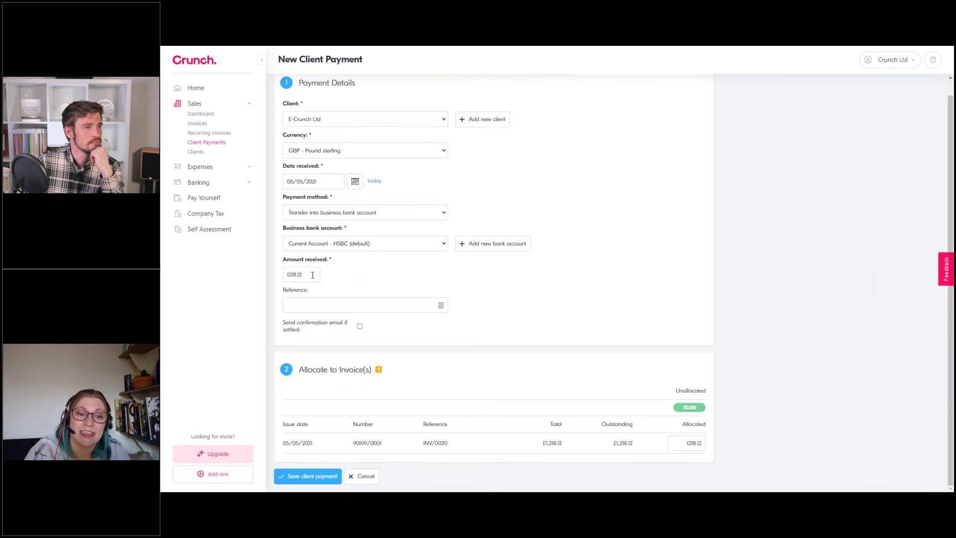
{"action": "left_click", "coordinate": [313, 275]}
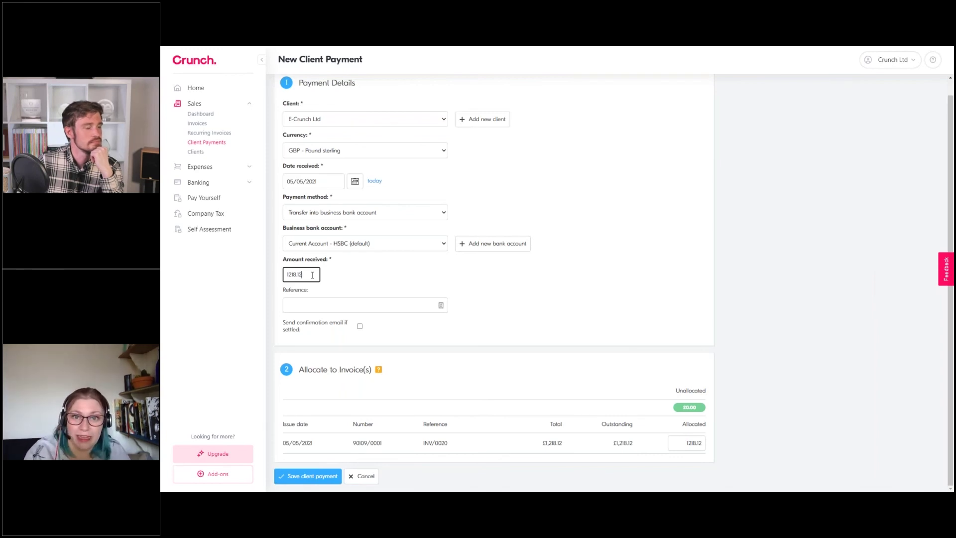
{"action": "double_click", "coordinate": [313, 275]}
{"action": "left_click", "coordinate": [313, 275]}
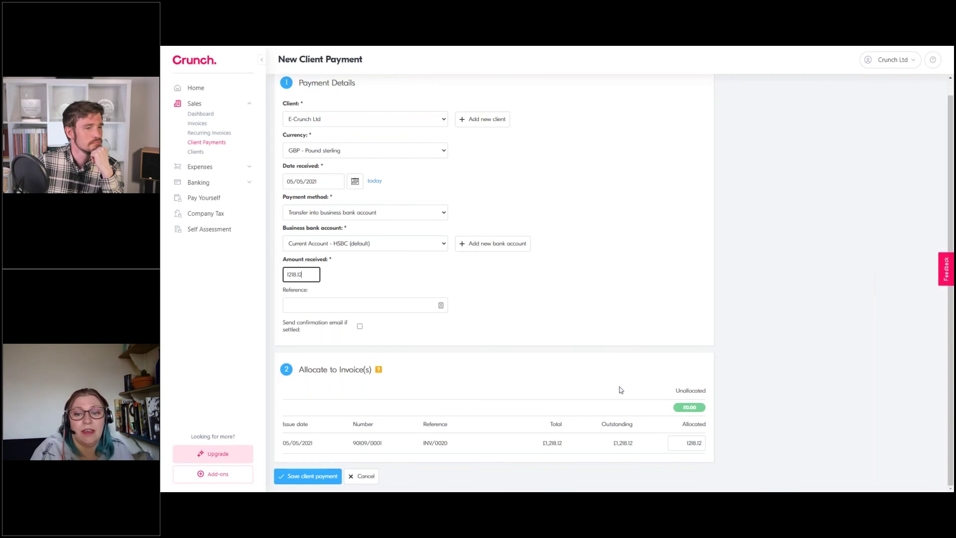
{"action": "double_click", "coordinate": [688, 444]}
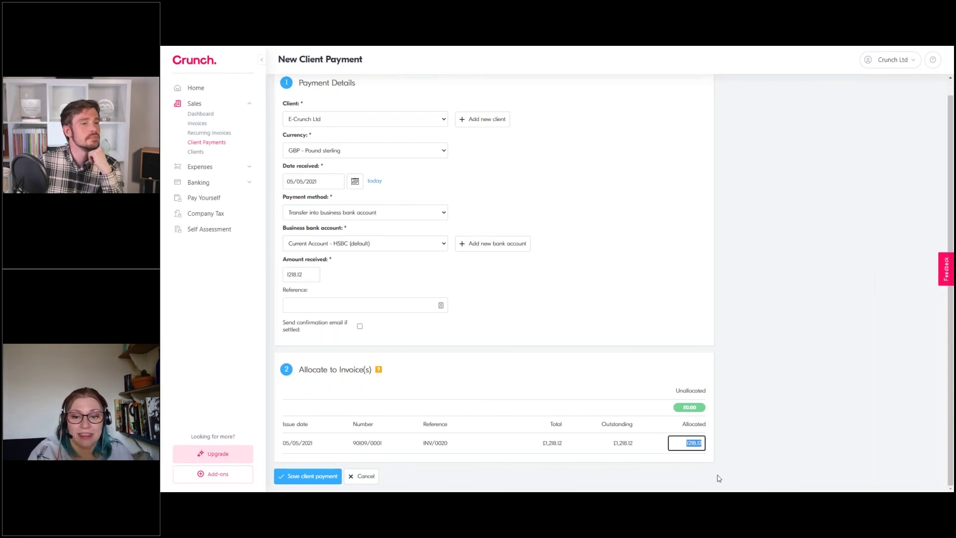
{"action": "left_click", "coordinate": [687, 408]}
{"action": "double_click", "coordinate": [690, 443]}
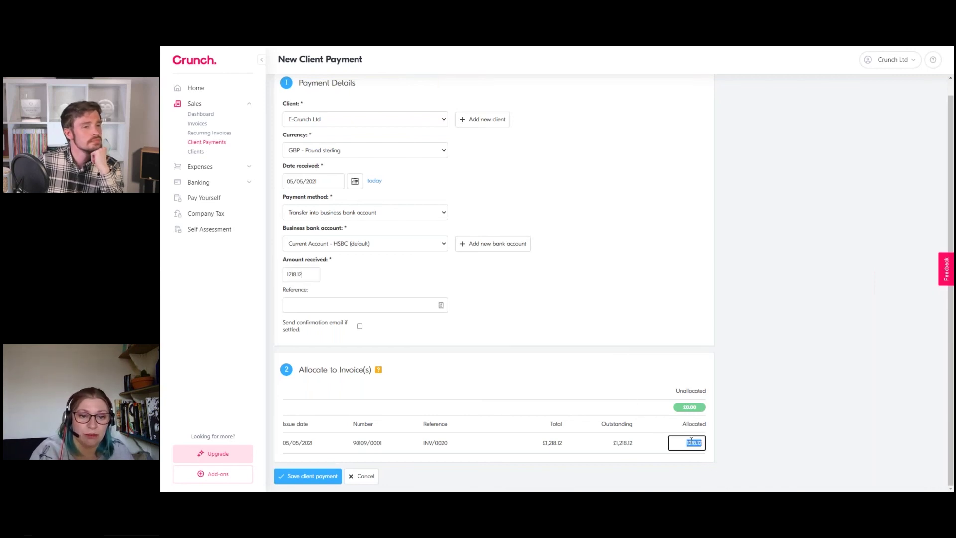
{"action": "left_click", "coordinate": [689, 408]}
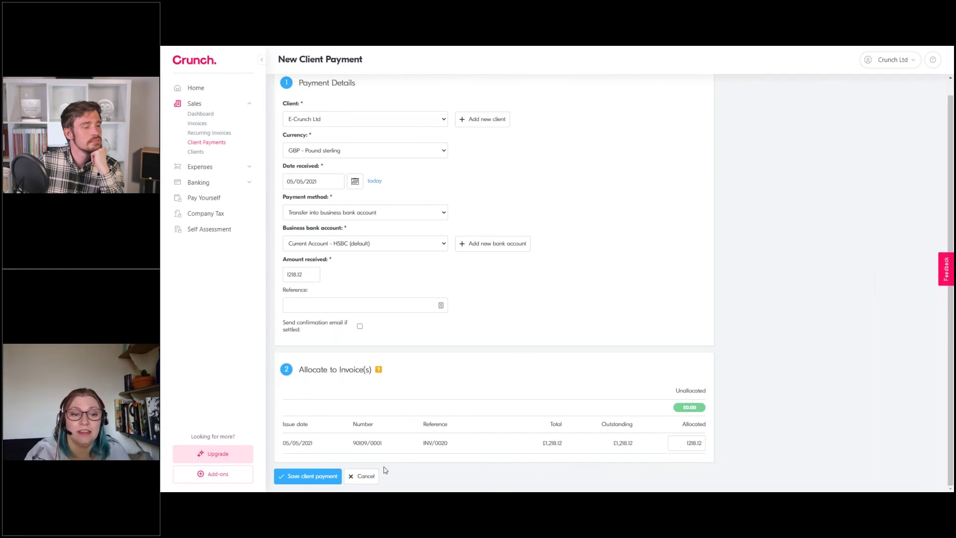
{"action": "left_click", "coordinate": [320, 476]}
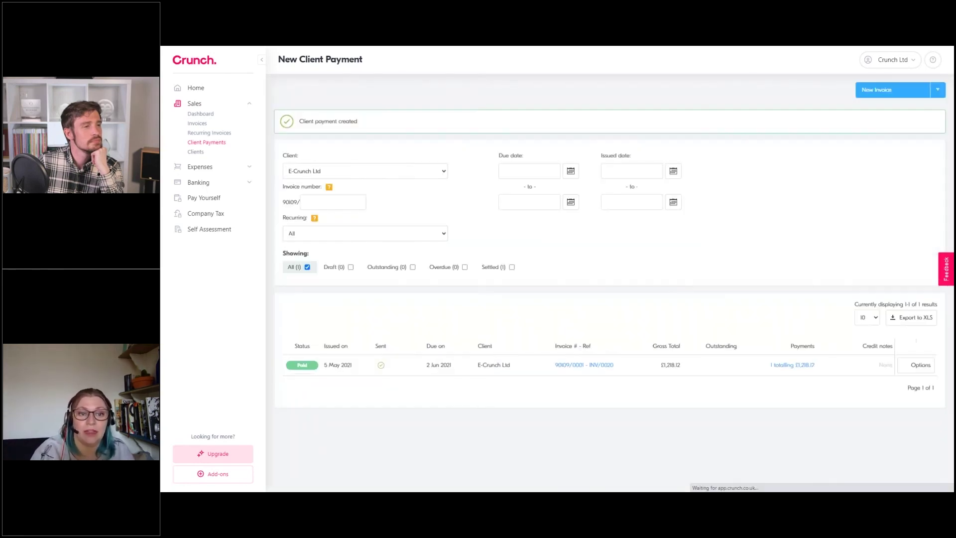
{"action": "left_click_drag", "start_coordinate": [299, 121], "coordinate": [357, 121]}
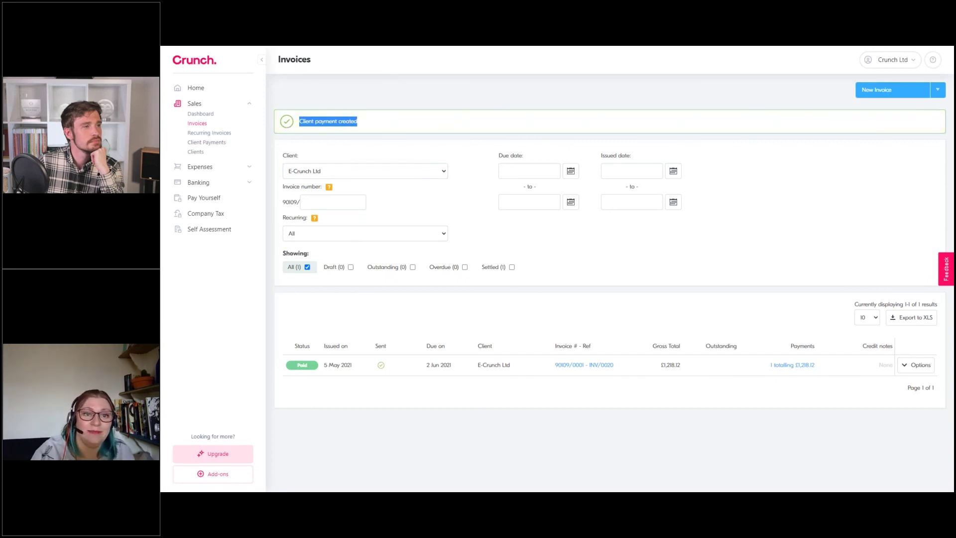
{"action": "double_click", "coordinate": [301, 365]}
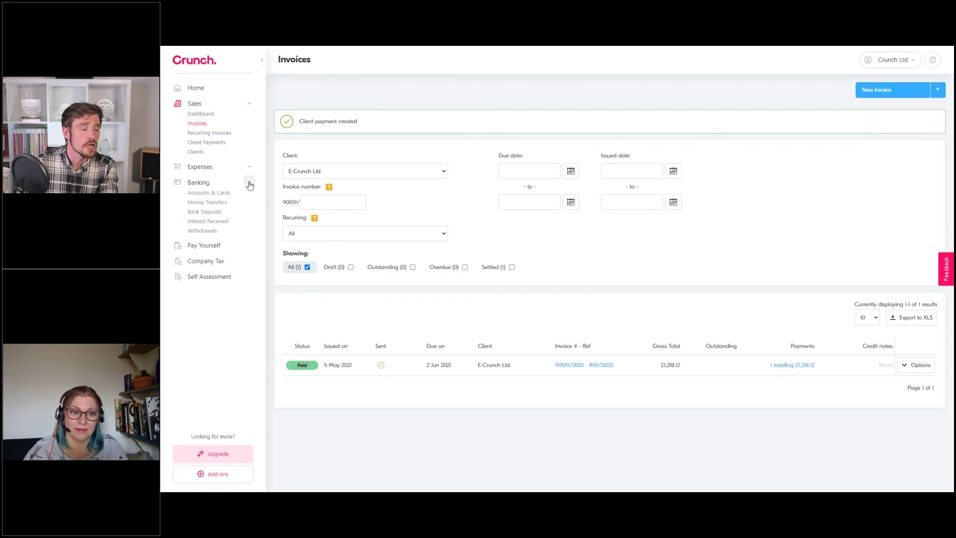
Start a new withdrawal set to Transfer out from business bank account, then cancel it and return Home
{"action": "left_click", "coordinate": [203, 231]}
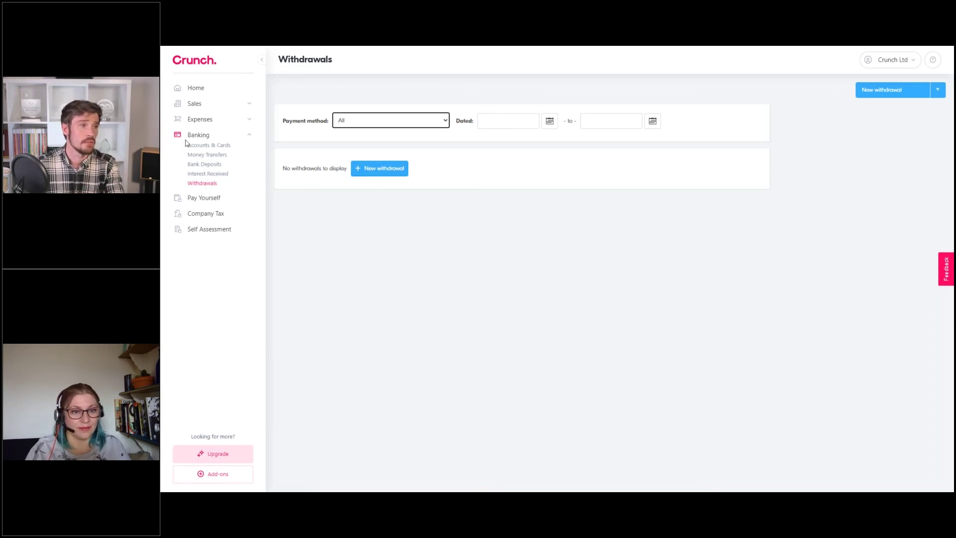
{"action": "left_click", "coordinate": [377, 164]}
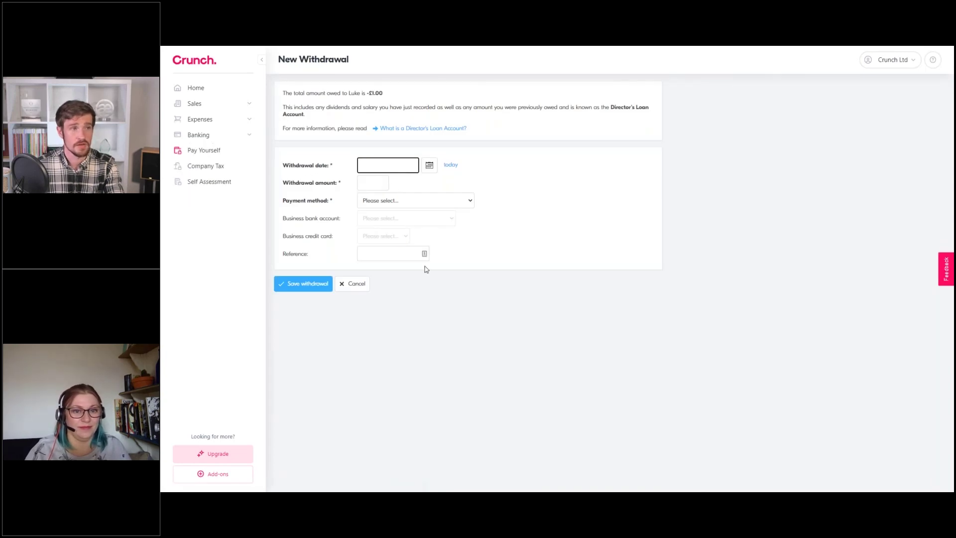
{"action": "left_click", "coordinate": [374, 201]}
{"action": "left_click", "coordinate": [379, 217]}
{"action": "left_click", "coordinate": [605, 218]}
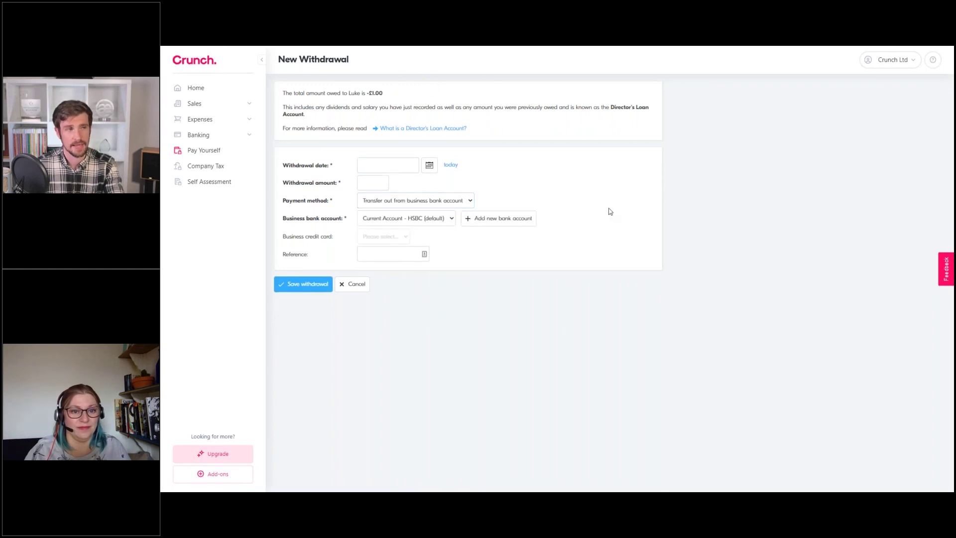
{"action": "left_click", "coordinate": [348, 289]}
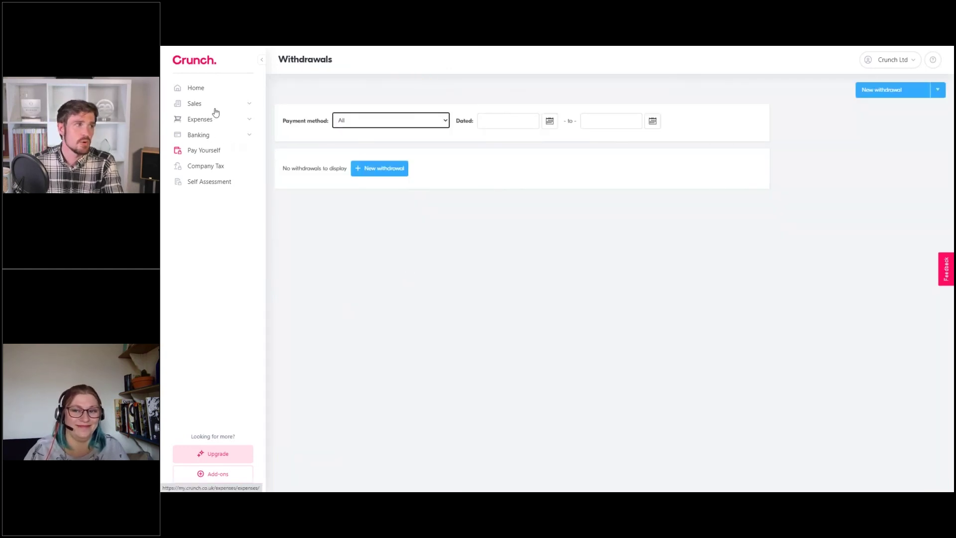
{"action": "left_click", "coordinate": [196, 88]}
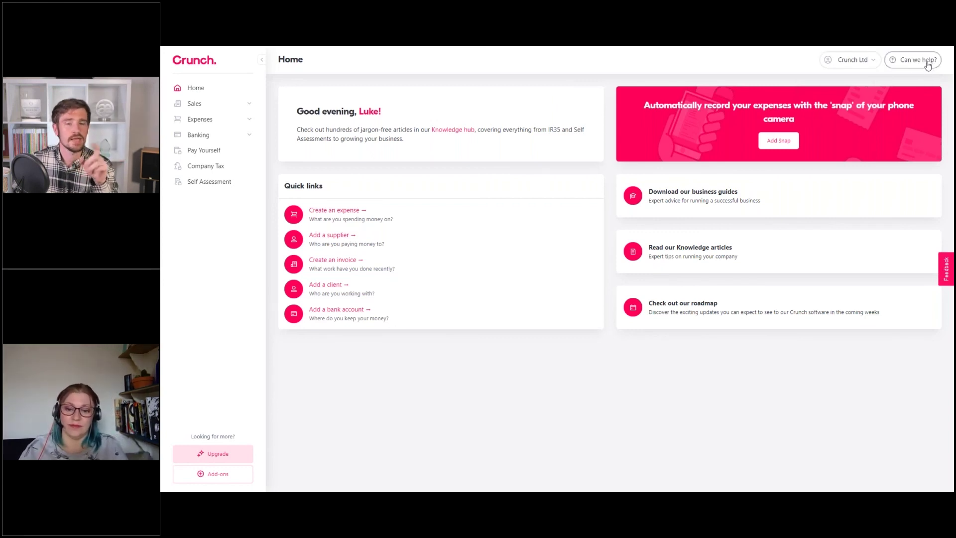
Open the 'How can we help?' help centre panel beside the Home dashboard
{"action": "left_click", "coordinate": [926, 63]}
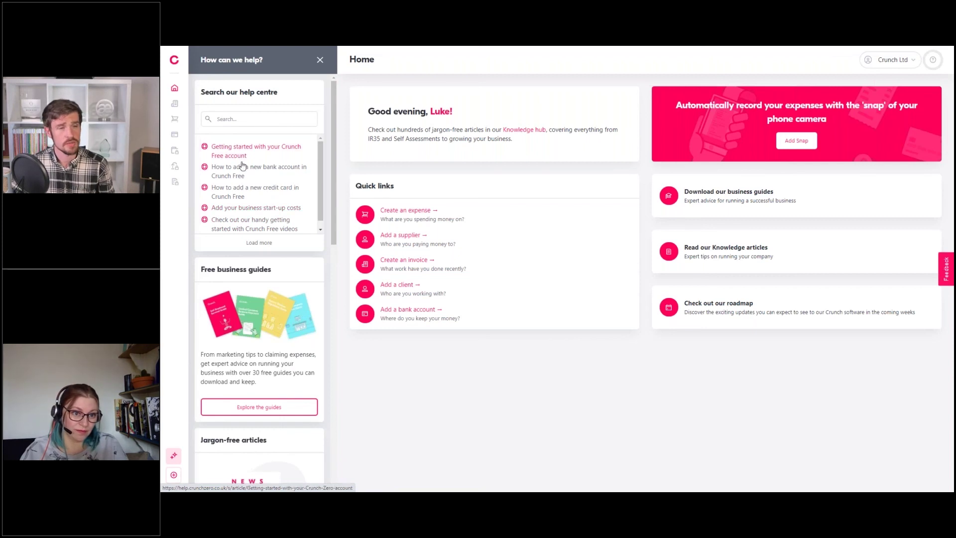
Search the help centre for 'Bank Rec', then replace the search with 'Expenses'
{"action": "left_click", "coordinate": [279, 120]}
{"action": "type", "text": "Bank Rec"}
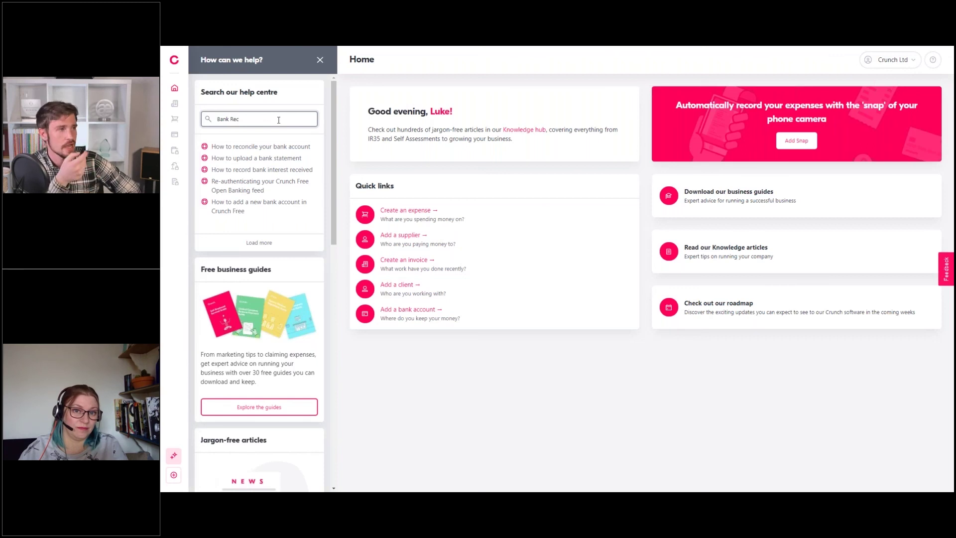
{"action": "key", "text": "BackSpace"}
{"action": "key", "text": "BackSpace"}
{"action": "key", "text": "BackSpace"}
{"action": "key", "text": "BackSpace"}
{"action": "key", "text": "BackSpace"}
{"action": "key", "text": "BackSpace"}
{"action": "key", "text": "BackSpace"}
{"action": "key", "text": "BackSpace"}
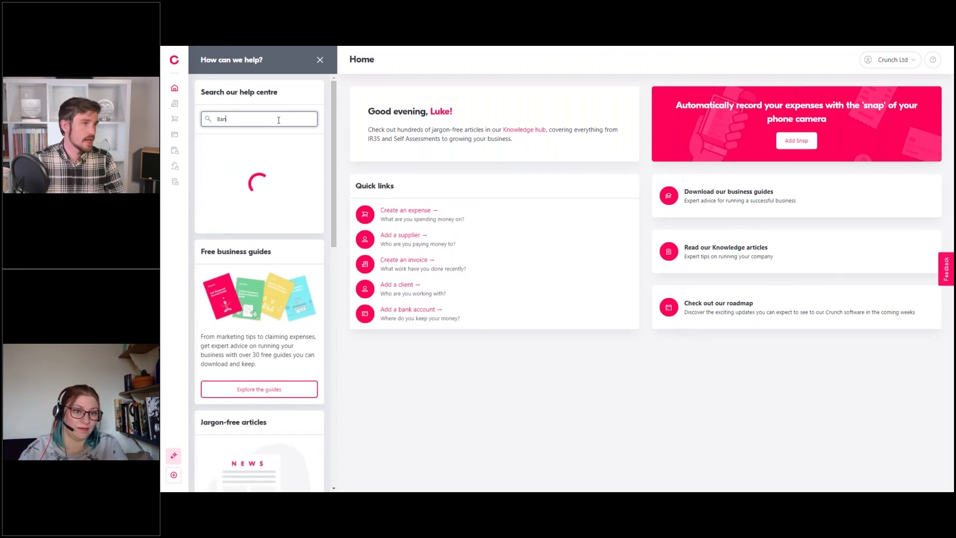
{"action": "type", "text": "Expenses"}
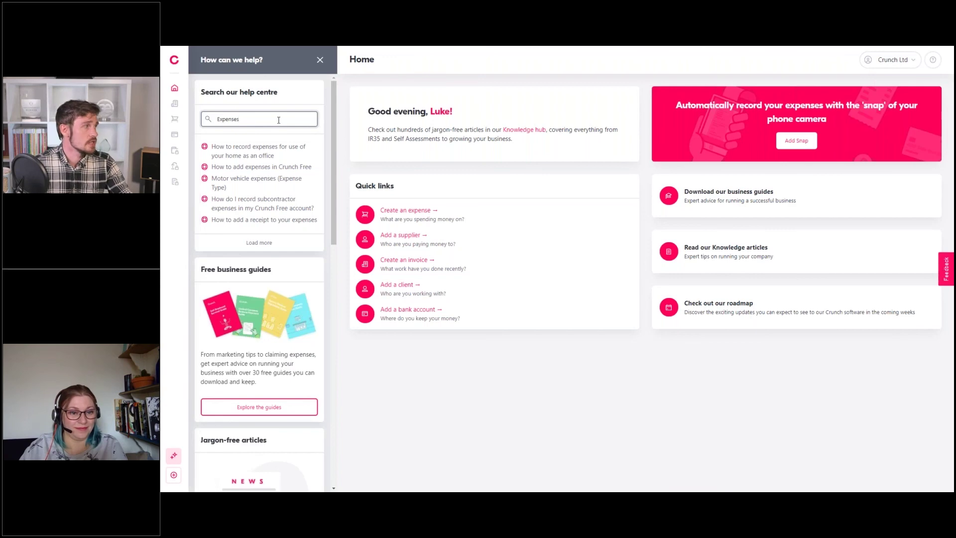
Scroll through the Expenses help sections, then close the help centre panel
{"action": "scroll", "coordinate": [260, 224], "scroll_direction": "down", "scroll_amount": 3}
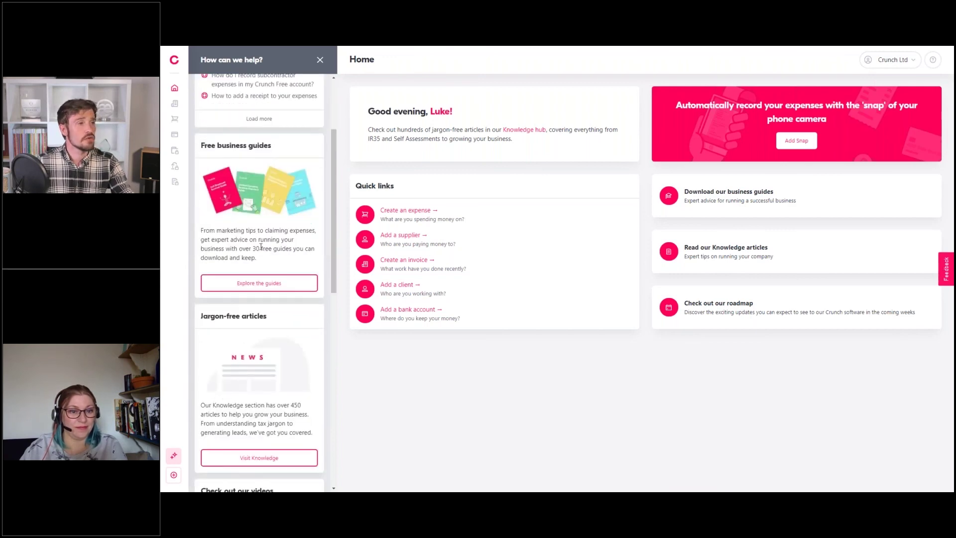
{"action": "scroll", "coordinate": [261, 282], "scroll_direction": "down", "scroll_amount": 2}
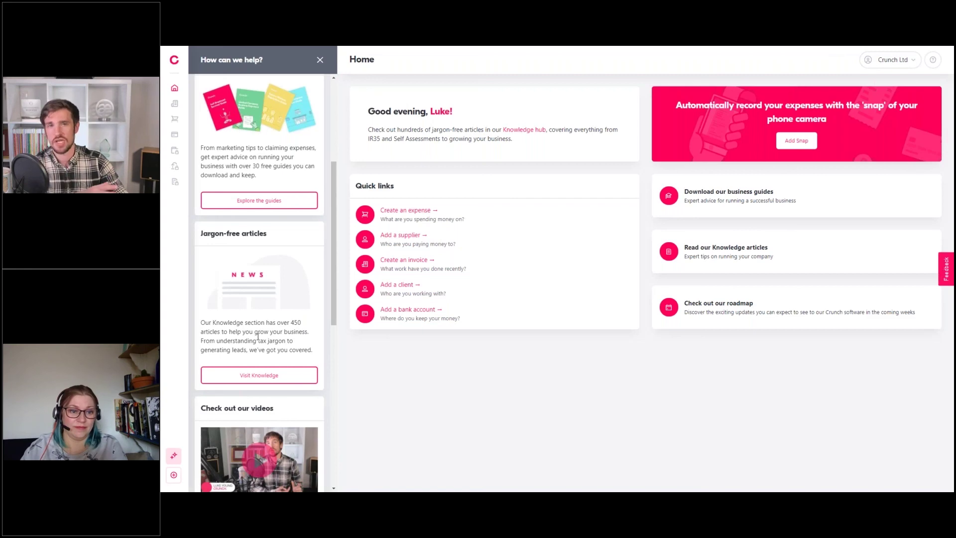
{"action": "scroll", "coordinate": [257, 337], "scroll_direction": "down", "scroll_amount": 3}
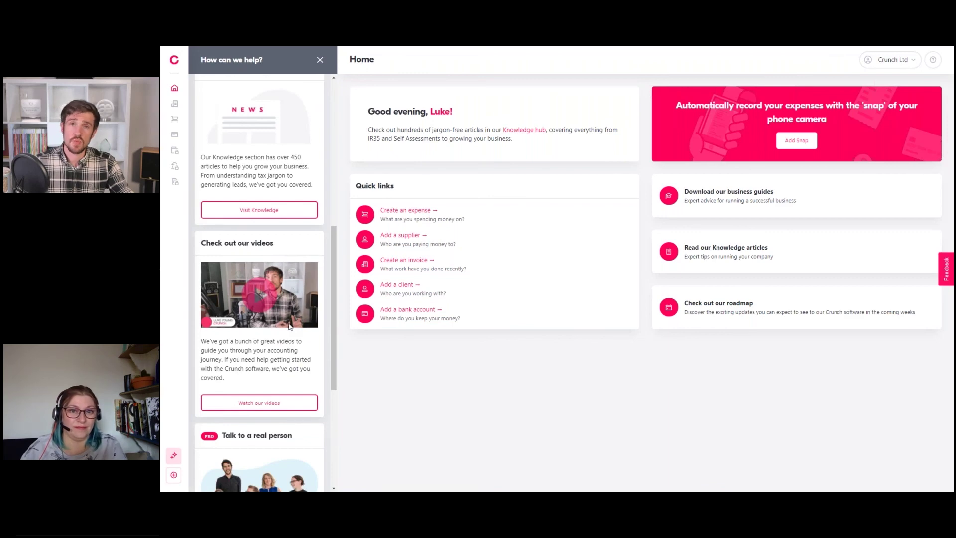
{"action": "scroll", "coordinate": [290, 326], "scroll_direction": "down", "scroll_amount": 2}
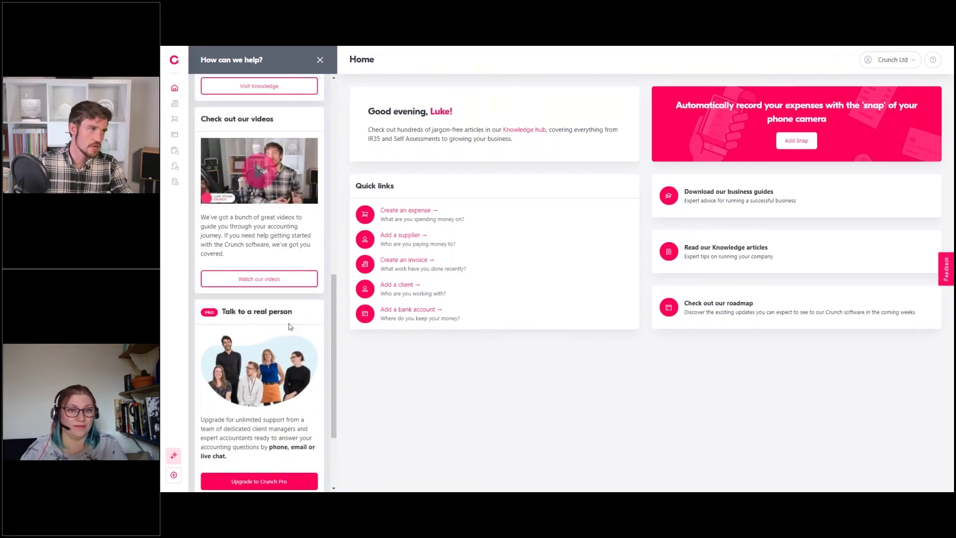
{"action": "scroll", "coordinate": [286, 325], "scroll_direction": "down", "scroll_amount": 1}
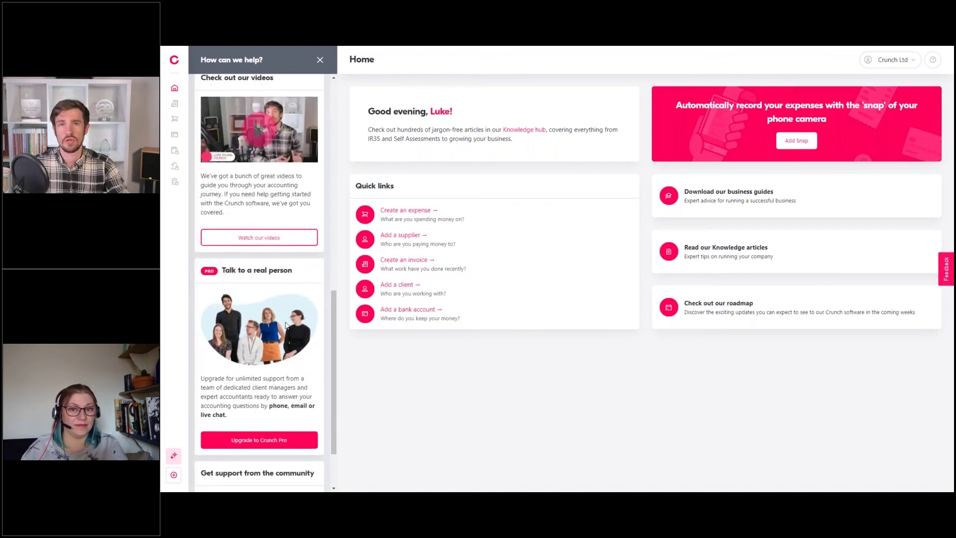
{"action": "scroll", "coordinate": [302, 319], "scroll_direction": "down", "scroll_amount": 2}
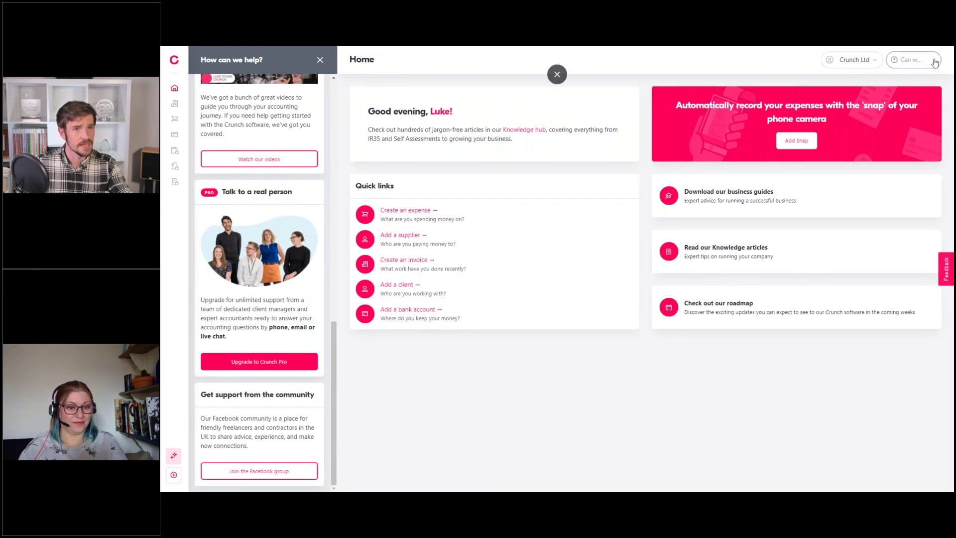
{"action": "left_click", "coordinate": [932, 60]}
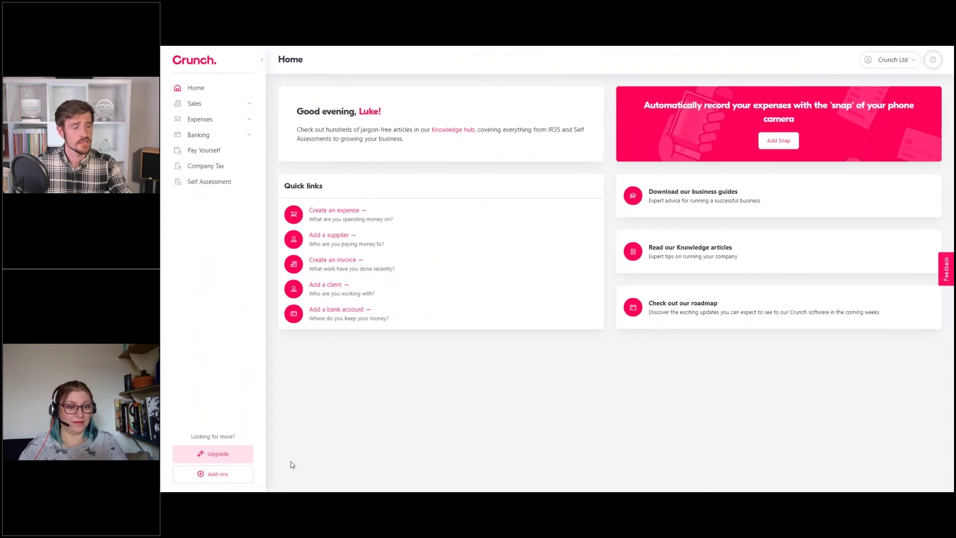
Browse the offers on the Add-ons marketplace page
{"action": "left_click", "coordinate": [239, 475]}
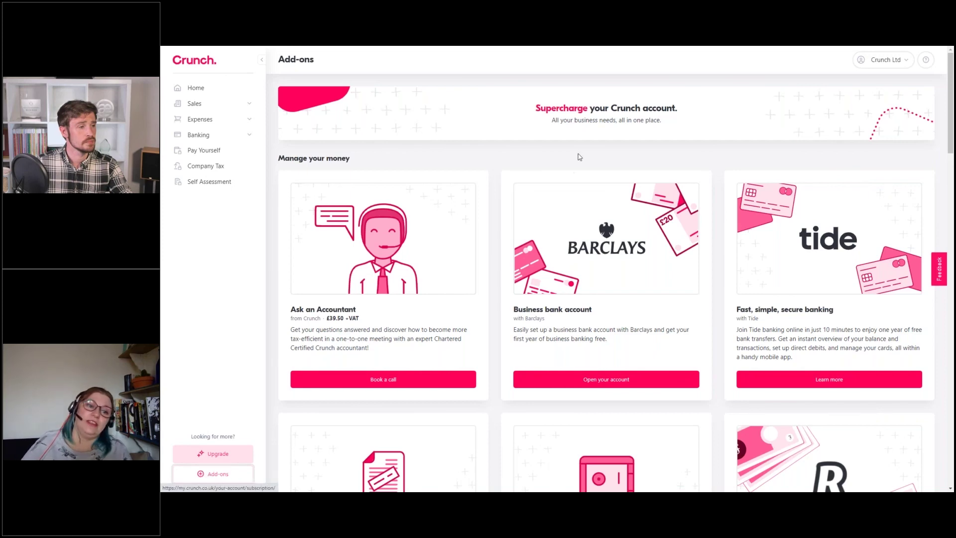
{"action": "left_click_drag", "start_coordinate": [951, 146], "coordinate": [951, 329]}
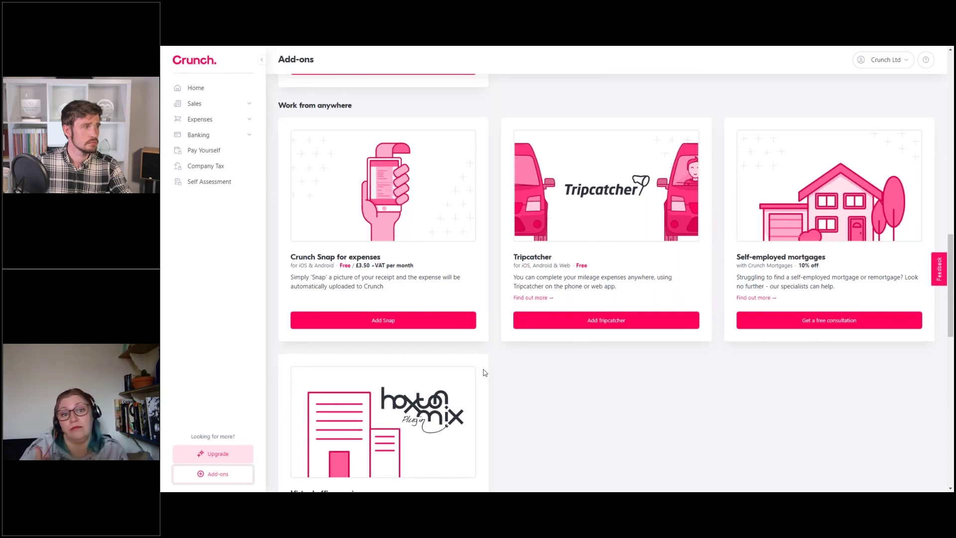
{"action": "left_click_drag", "start_coordinate": [951, 299], "coordinate": [951, 327]}
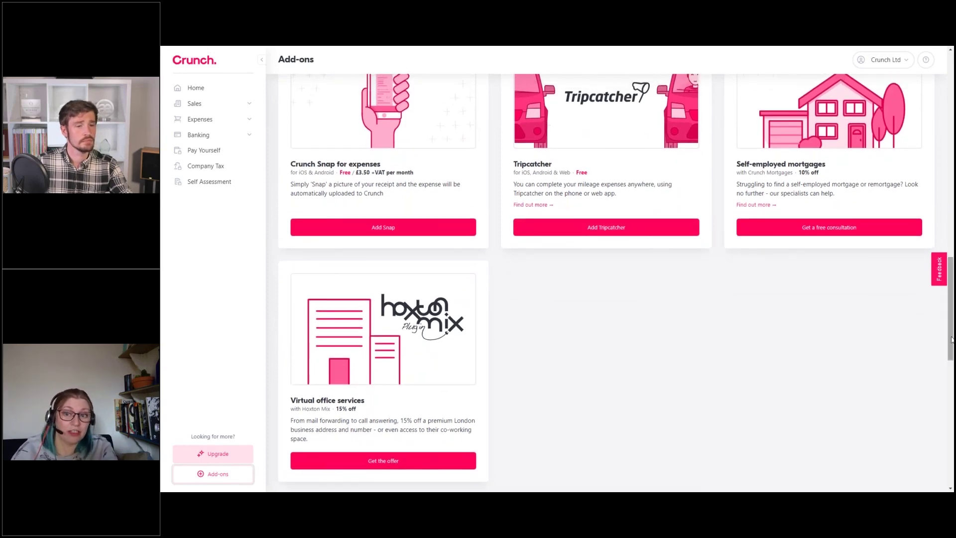
{"action": "left_click_drag", "start_coordinate": [952, 341], "coordinate": [950, 471]}
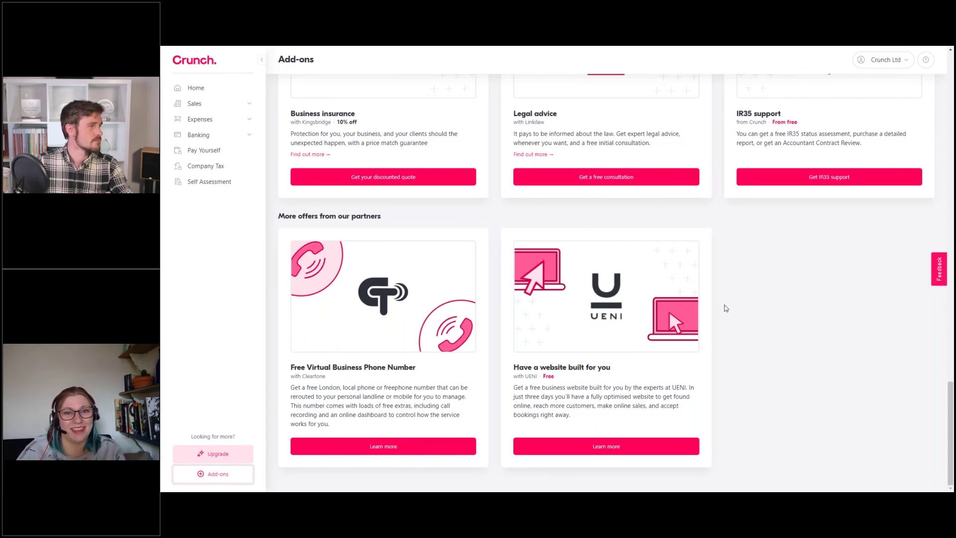
{"action": "scroll", "coordinate": [753, 306], "scroll_direction": "up", "scroll_amount": 8}
{"action": "scroll", "coordinate": [757, 333], "scroll_direction": "up", "scroll_amount": 15}
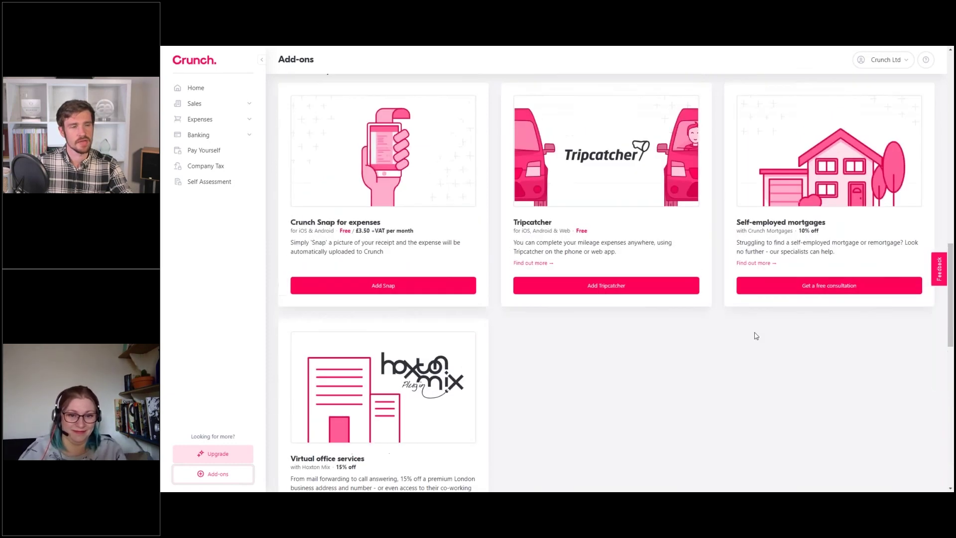
{"action": "scroll", "coordinate": [759, 327], "scroll_direction": "up", "scroll_amount": 1}
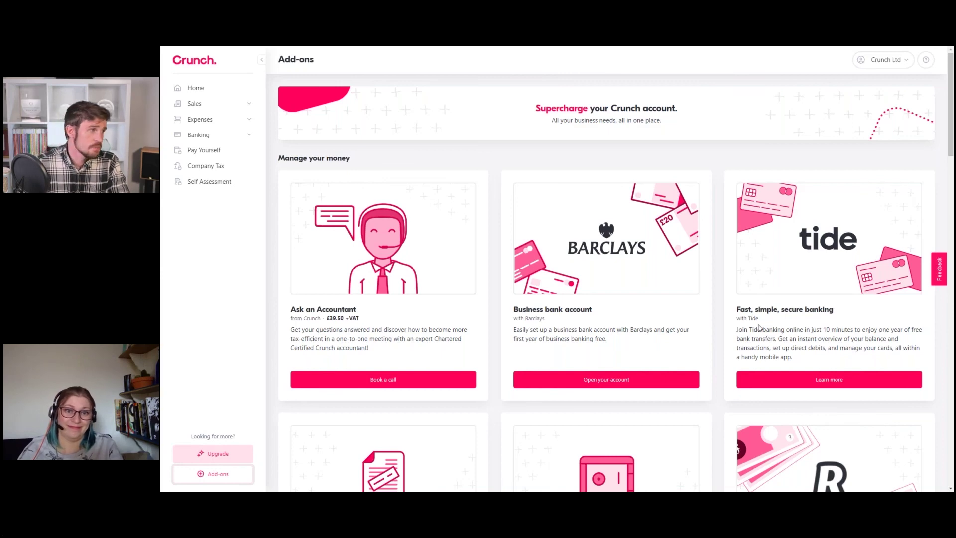
{"action": "left_click", "coordinate": [469, 153]}
Switch to the presentation slides and advance to the Recap slide
{"action": "key", "text": "alt+Tab"}
{"action": "key", "text": "alt+Tab"}
{"action": "key", "text": "alt+Tab"}
{"action": "key", "text": "alt+Tab"}
{"action": "key", "text": "alt+Tab"}
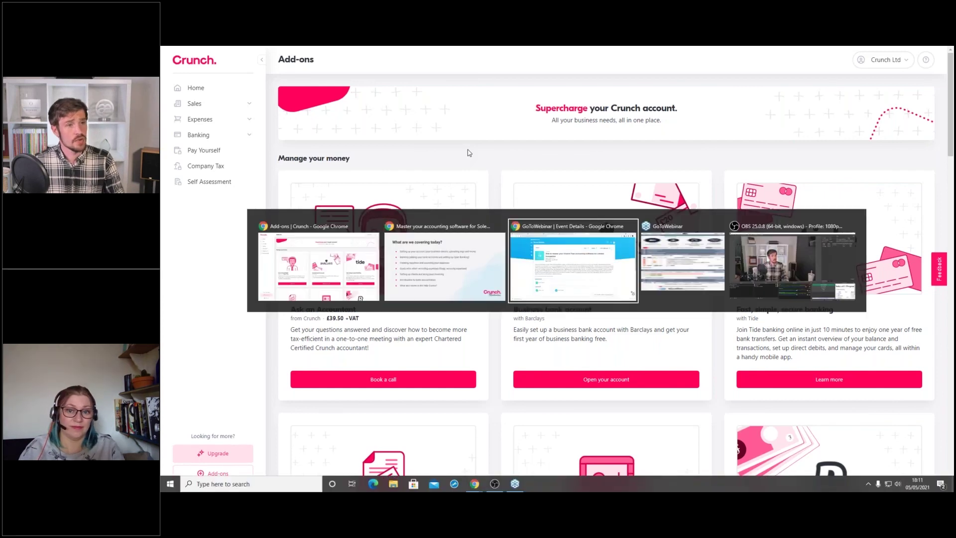
{"action": "key", "text": "alt+Tab"}
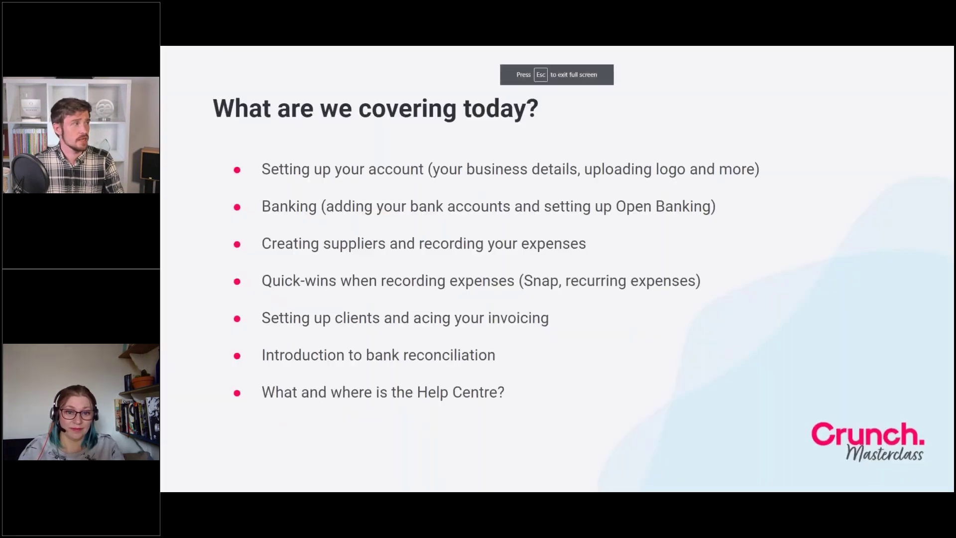
{"action": "key", "text": "Right"}
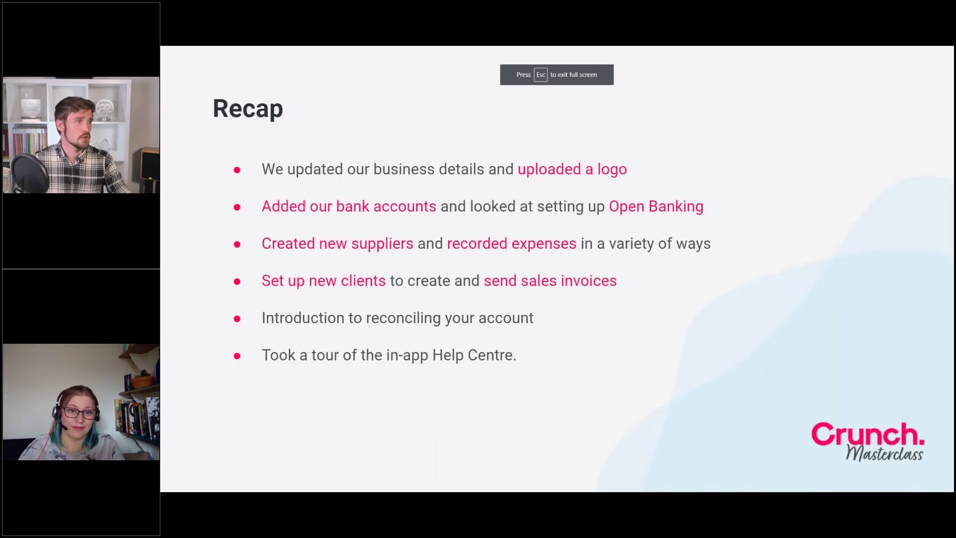